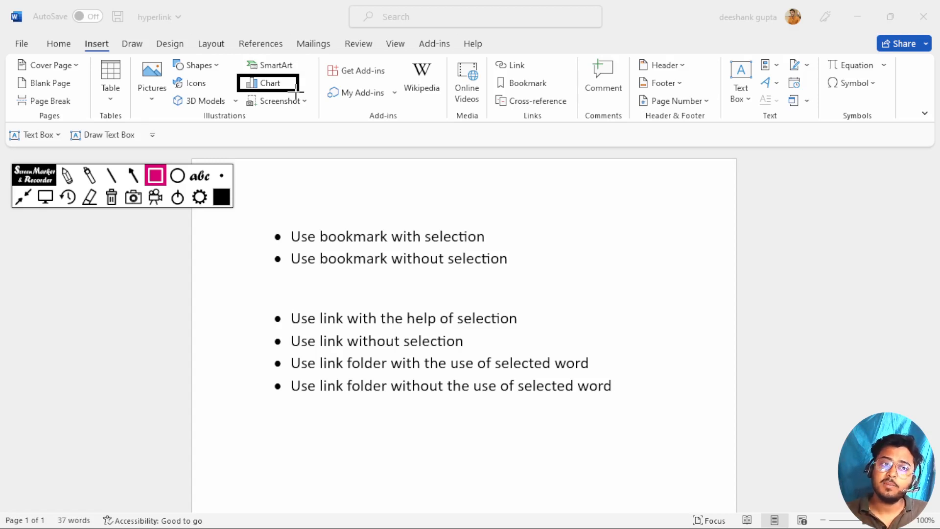
Step: Frame the Insert, Illustrations, Screenshot and Links labels and the Link and Bookmark commands with on-screen rectangles
{"action": "mouse_move", "coordinate": [78, 31]}
{"action": "left_mouse_down"}
{"action": "mouse_move", "coordinate": [88, 47]}
{"action": "mouse_move", "coordinate": [121, 55]}
{"action": "left_mouse_up"}
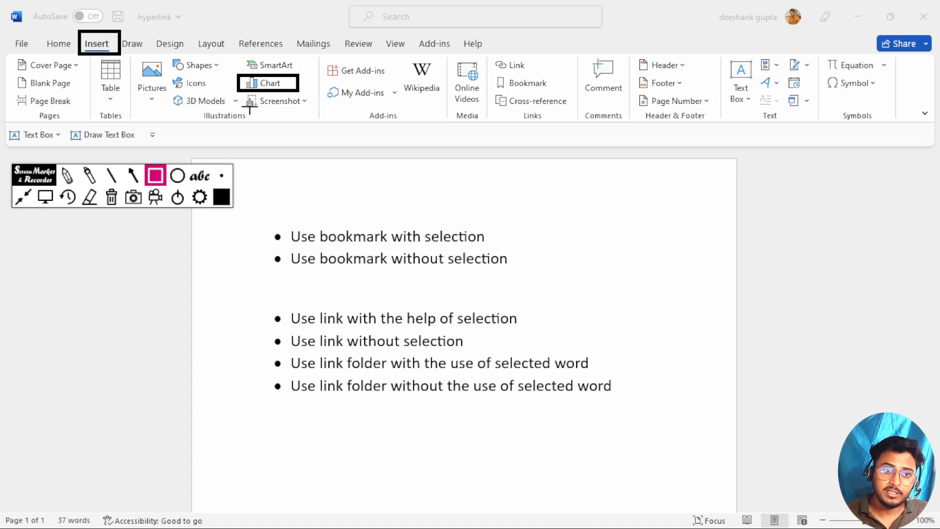
{"action": "left_click_drag", "start_coordinate": [196, 107], "coordinate": [250, 130]}
{"action": "left_click_drag", "start_coordinate": [241, 89], "coordinate": [321, 115]}
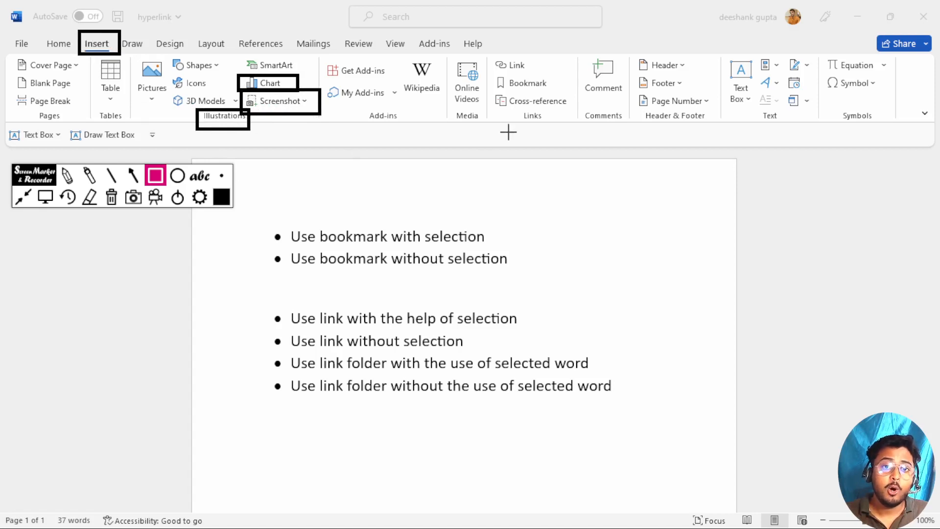
{"action": "left_click_drag", "start_coordinate": [518, 109], "coordinate": [552, 127]}
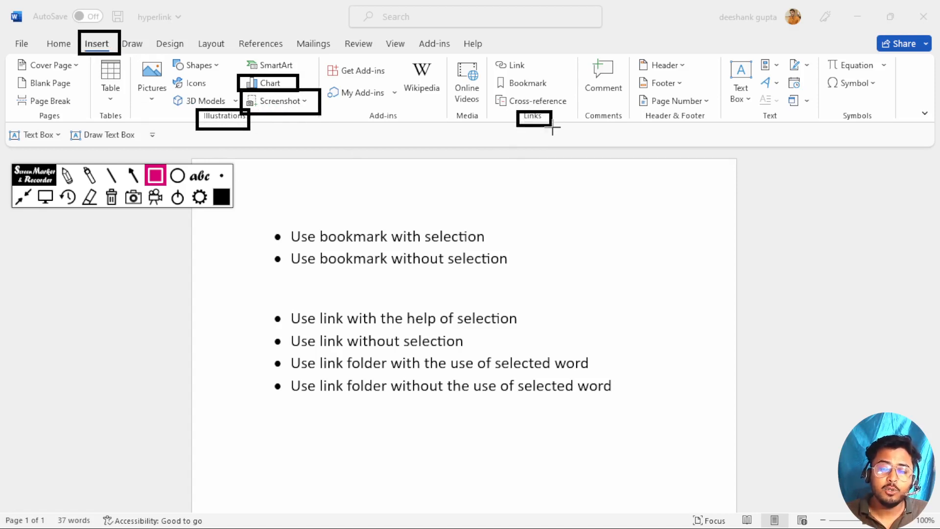
{"action": "mouse_move", "coordinate": [486, 49]}
{"action": "left_mouse_down"}
{"action": "mouse_move", "coordinate": [512, 78]}
{"action": "mouse_move", "coordinate": [567, 92]}
{"action": "left_mouse_up"}
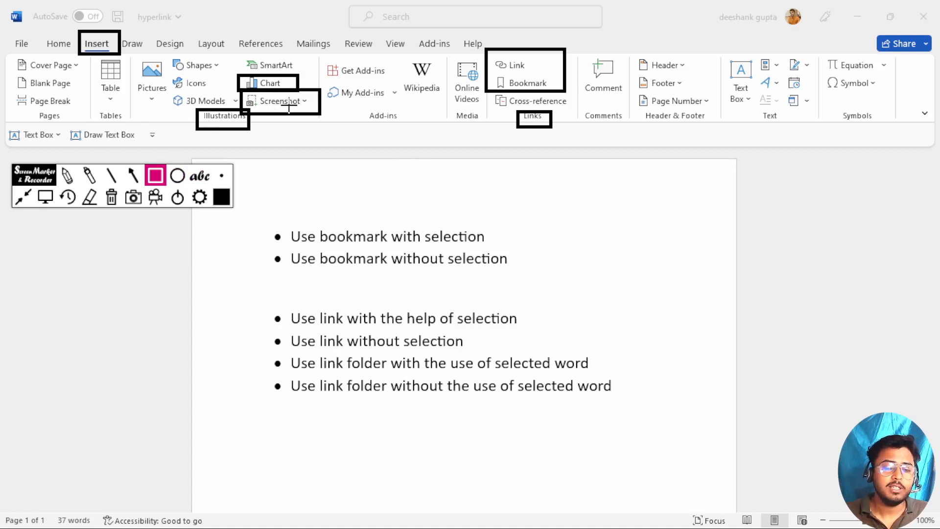
Step: Stop drawing with the screen marker and clear all rectangles from the screen
{"action": "left_click", "coordinate": [46, 199]}
{"action": "left_click", "coordinate": [23, 197]}
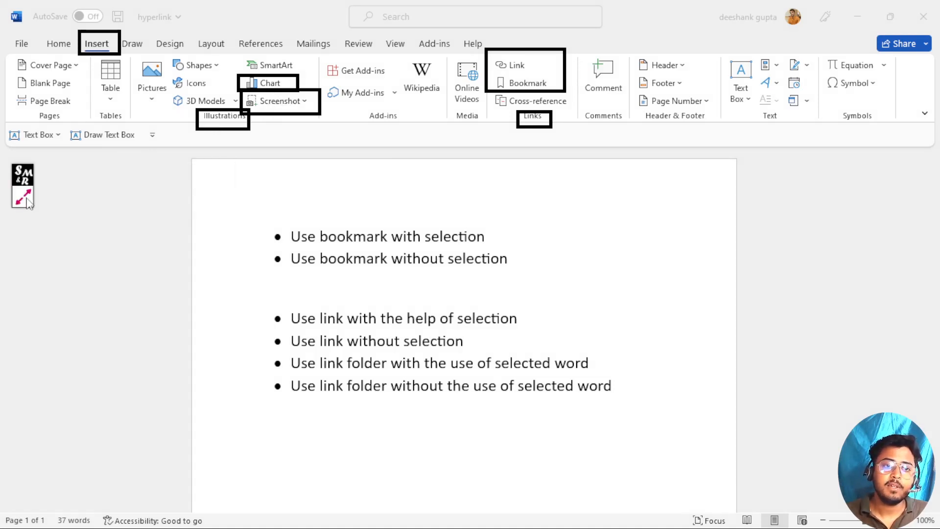
{"action": "left_click", "coordinate": [23, 197]}
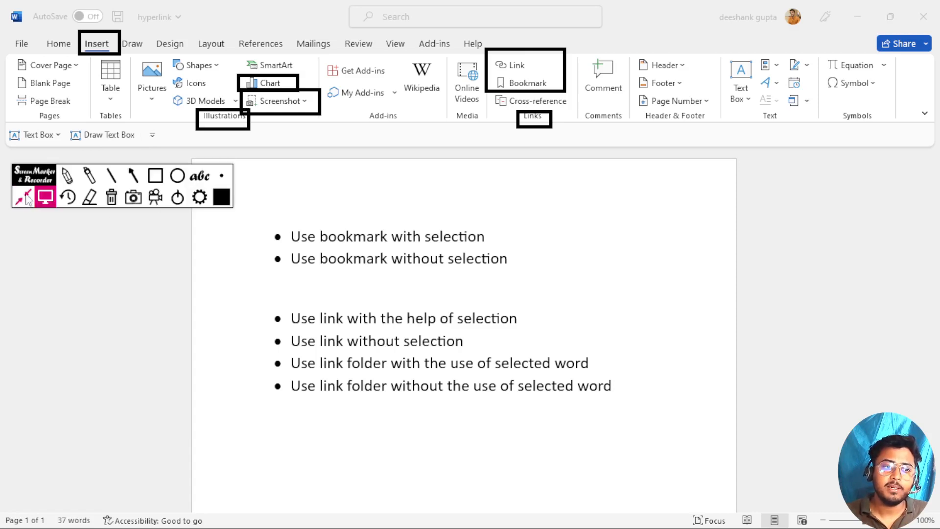
{"action": "left_click", "coordinate": [112, 198]}
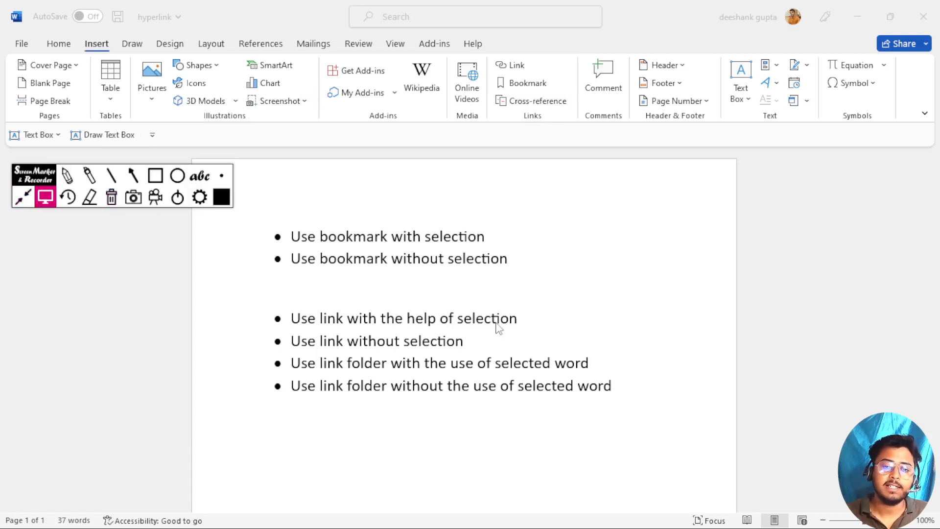
{"action": "scroll", "coordinate": [499, 327], "scroll_direction": "down", "scroll_amount": 2}
{"action": "scroll", "coordinate": [497, 327], "scroll_direction": "up", "scroll_amount": 1}
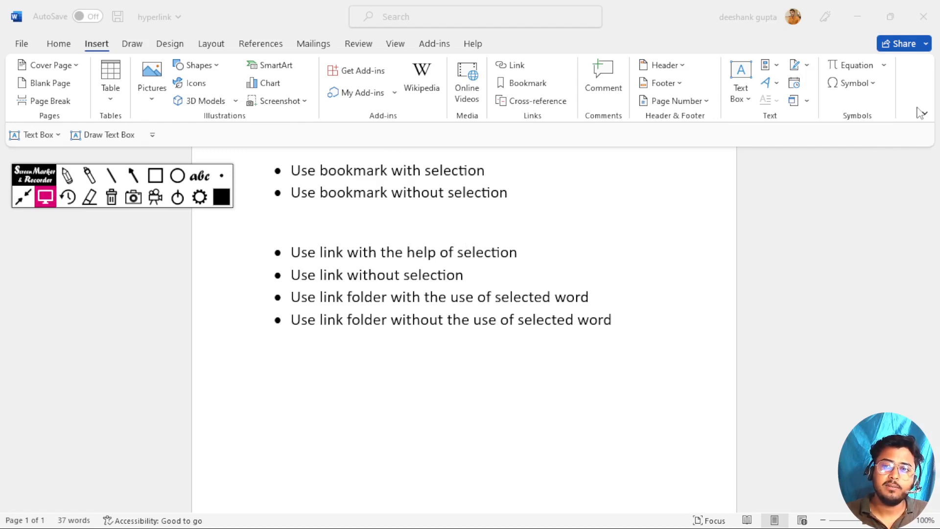
{"action": "left_click", "coordinate": [860, 17]}
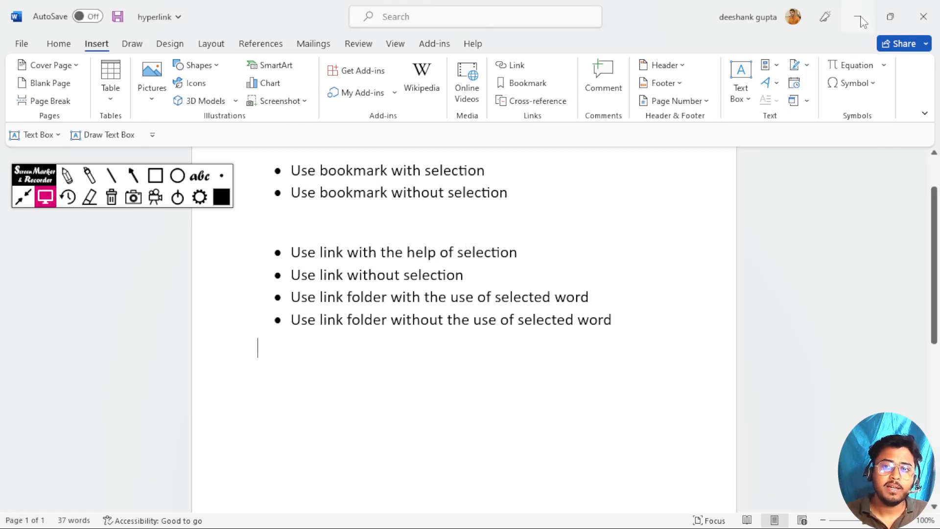
{"action": "left_click", "coordinate": [861, 17]}
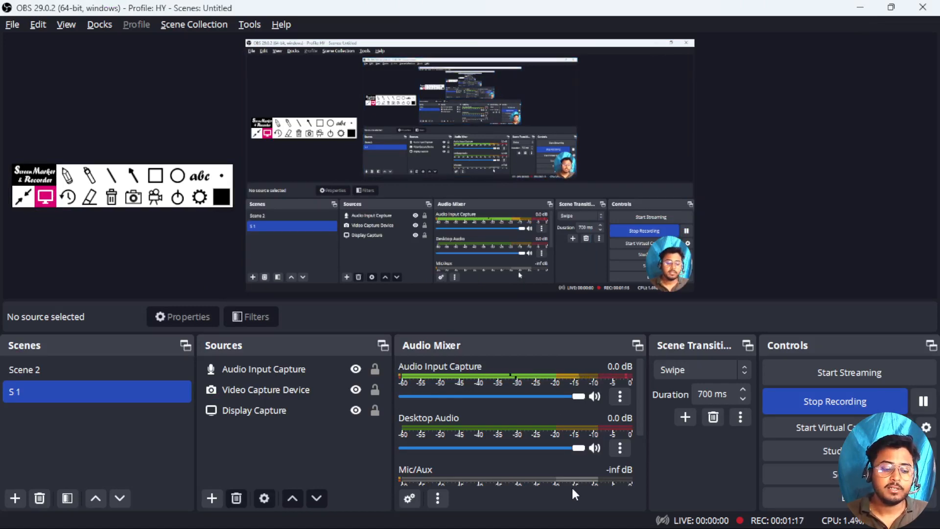
{"action": "key", "text": "super"}
{"action": "key", "text": "super"}
{"action": "key", "text": "alt+Tab"}
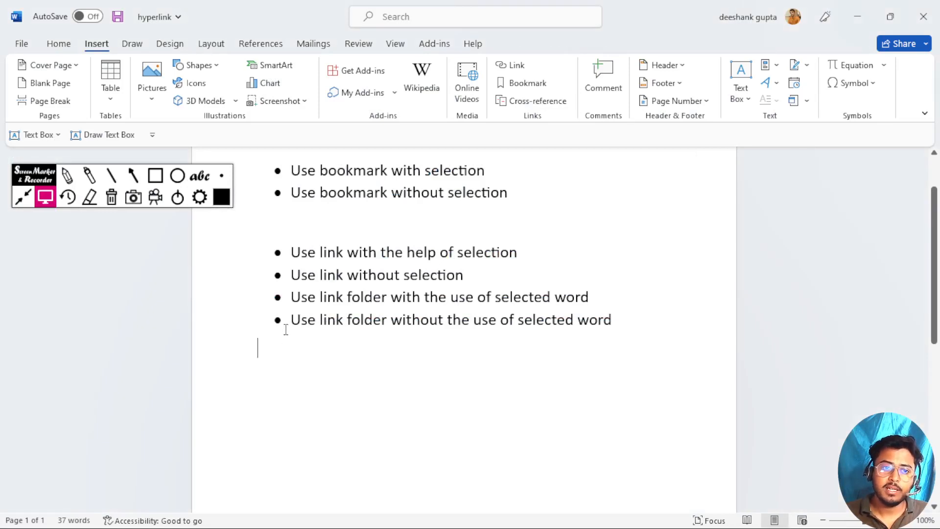
Step: Collapse the screen marker toolbar and list the windows available for inserting a screenshot in the document
{"action": "scroll", "coordinate": [286, 330], "scroll_direction": "up", "scroll_amount": 1}
{"action": "scroll", "coordinate": [288, 329], "scroll_direction": "down", "scroll_amount": 2}
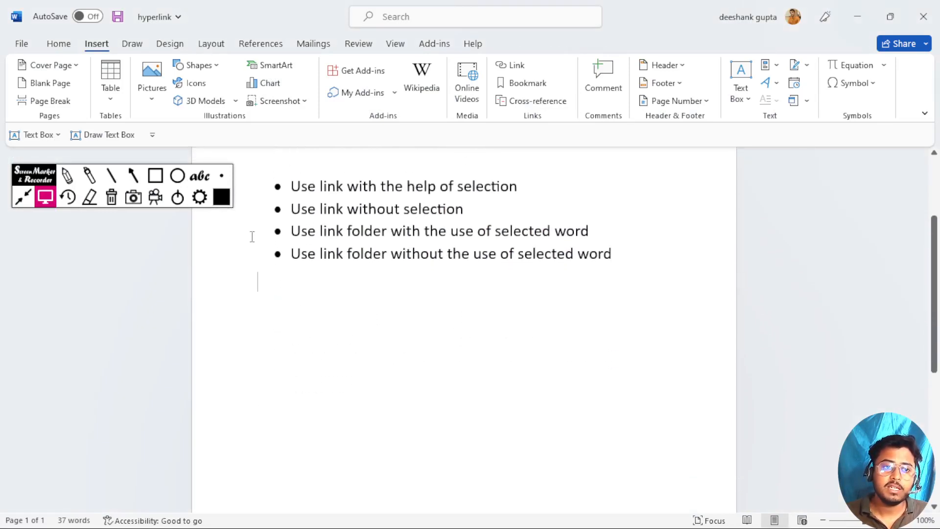
{"action": "left_click", "coordinate": [27, 200]}
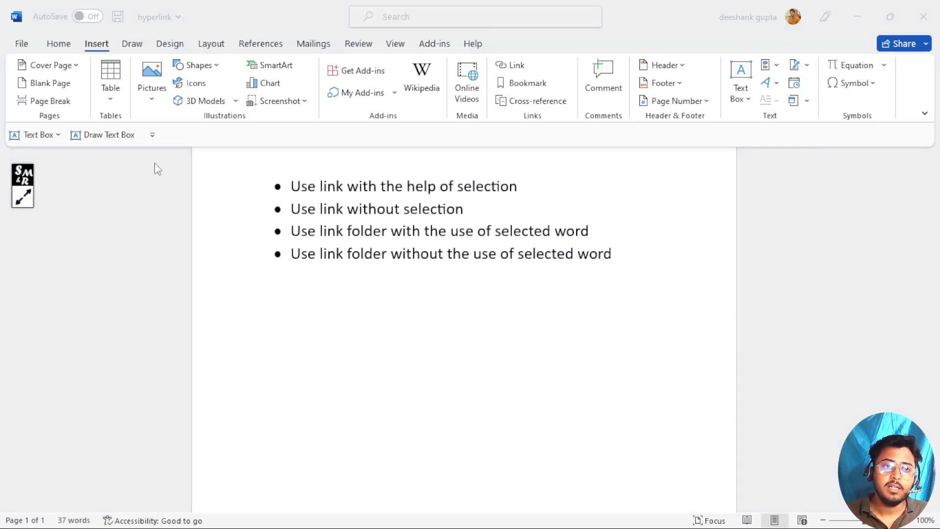
{"action": "left_click", "coordinate": [306, 102]}
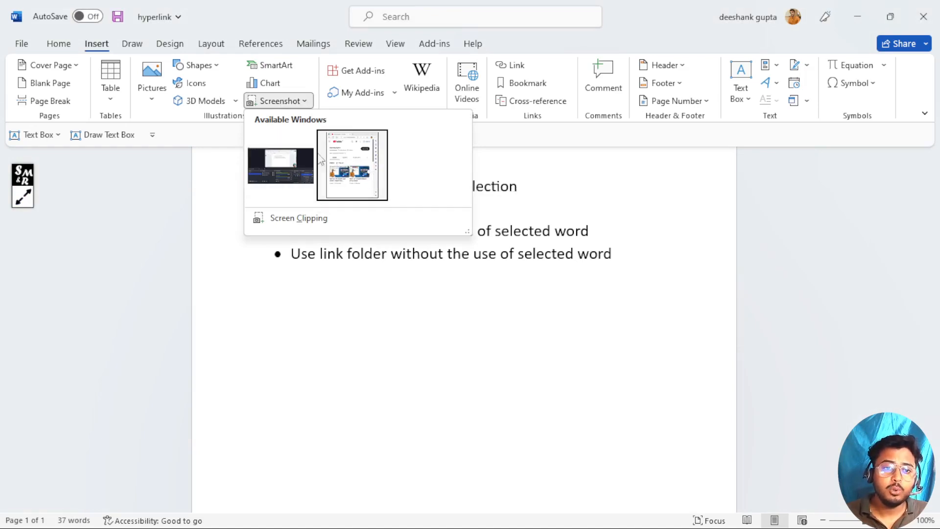
Step: Minimize the Word and OBS Studio windows
{"action": "left_click", "coordinate": [862, 16]}
{"action": "left_click", "coordinate": [862, 15]}
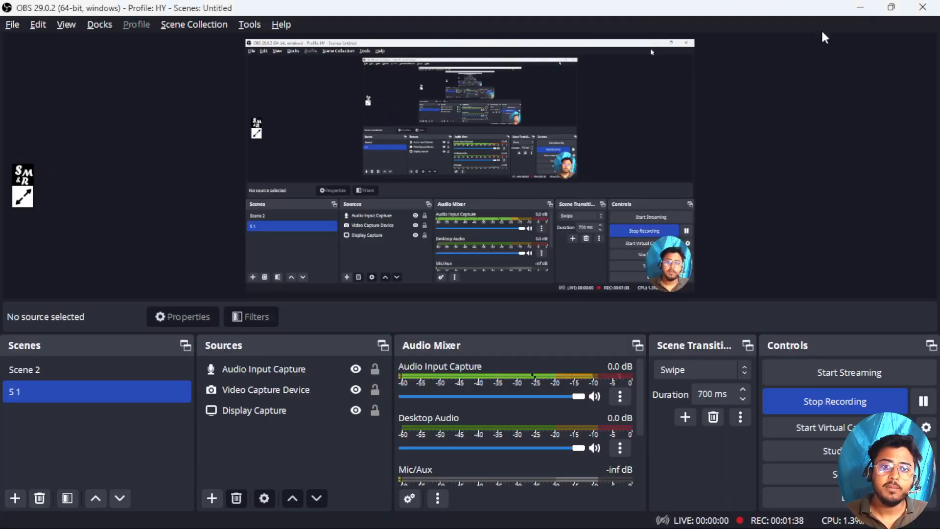
{"action": "left_click", "coordinate": [860, 7]}
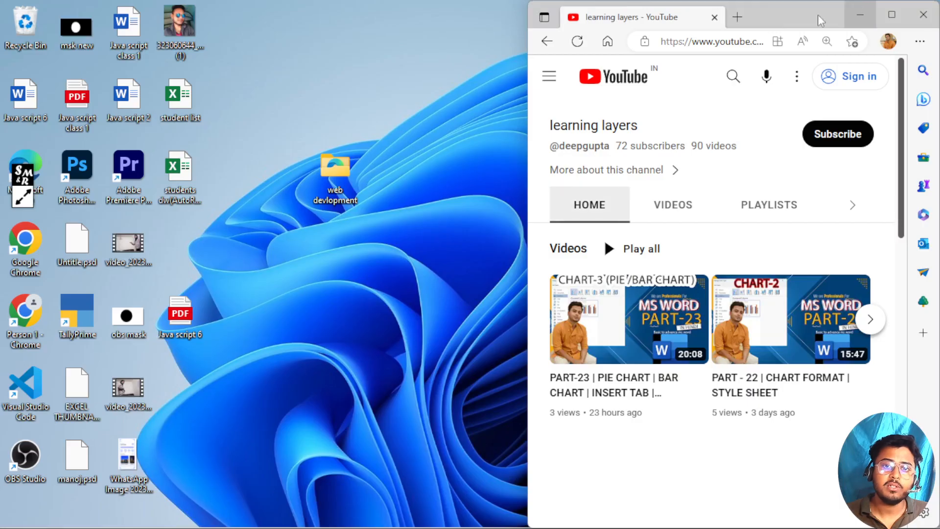
Step: Maximize the Edge window, look through the learning layers YouTube channel page, and minimize the browser
{"action": "left_click", "coordinate": [892, 15]}
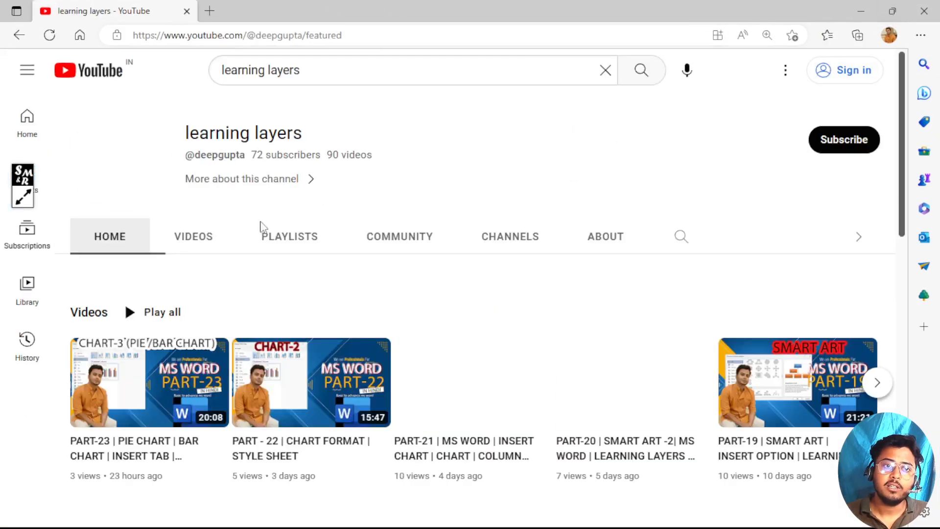
{"action": "scroll", "coordinate": [241, 195], "scroll_direction": "down", "scroll_amount": 5}
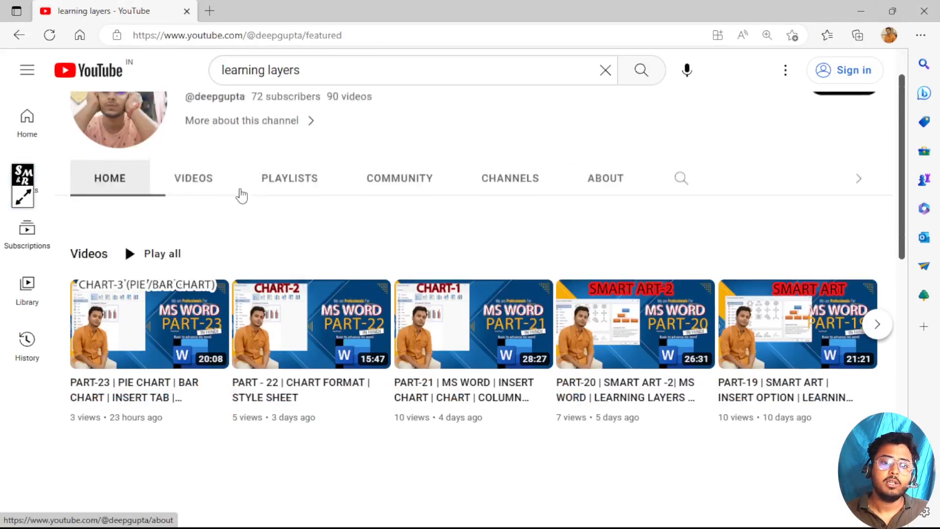
{"action": "scroll", "coordinate": [241, 195], "scroll_direction": "up", "scroll_amount": 1}
{"action": "scroll", "coordinate": [242, 195], "scroll_direction": "down", "scroll_amount": 4}
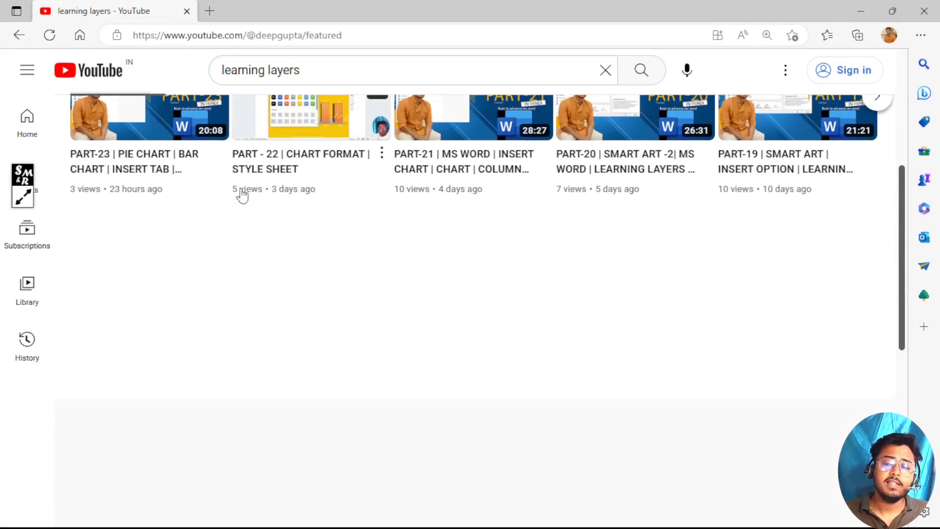
{"action": "scroll", "coordinate": [243, 196], "scroll_direction": "up", "scroll_amount": 3}
{"action": "scroll", "coordinate": [240, 194], "scroll_direction": "up", "scroll_amount": 1}
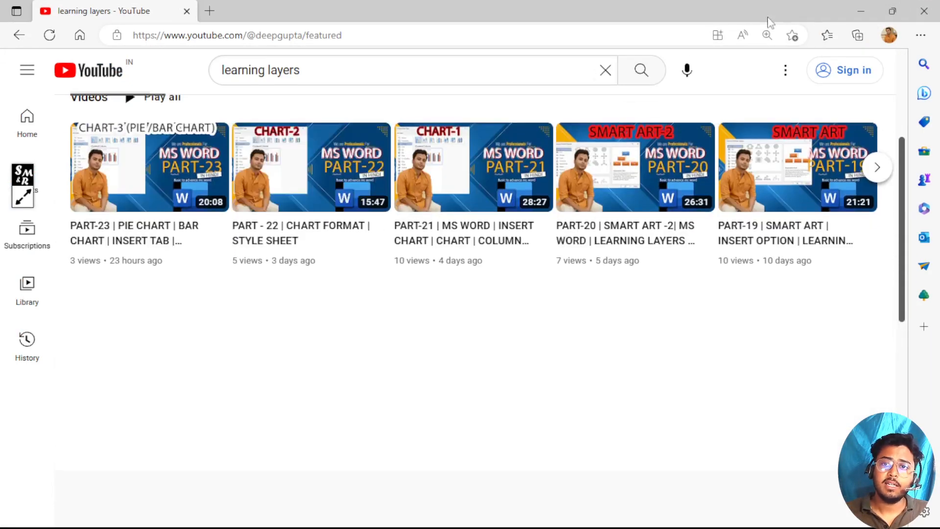
{"action": "left_click", "coordinate": [862, 12]}
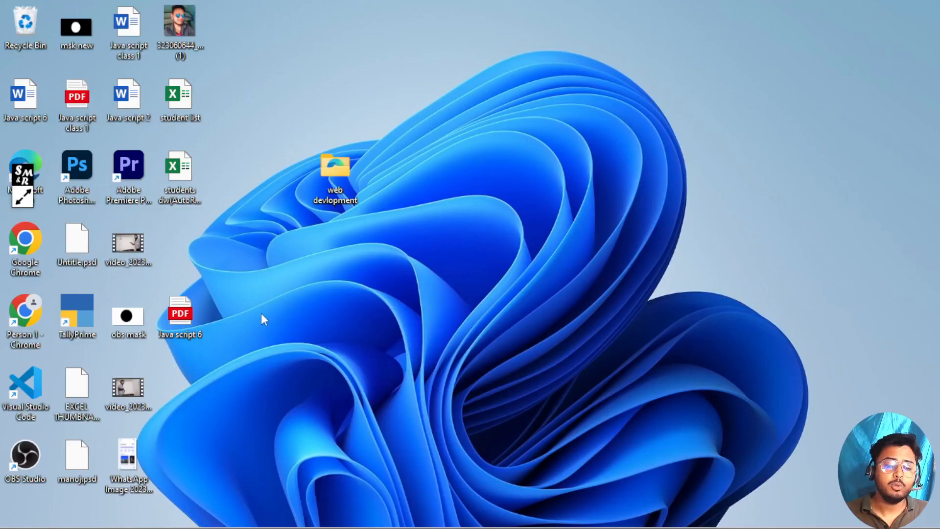
Step: Switch back to the hyperlink document in Word and check which windows can be captured as a screenshot
{"action": "mouse_move", "coordinate": [547, 526]}
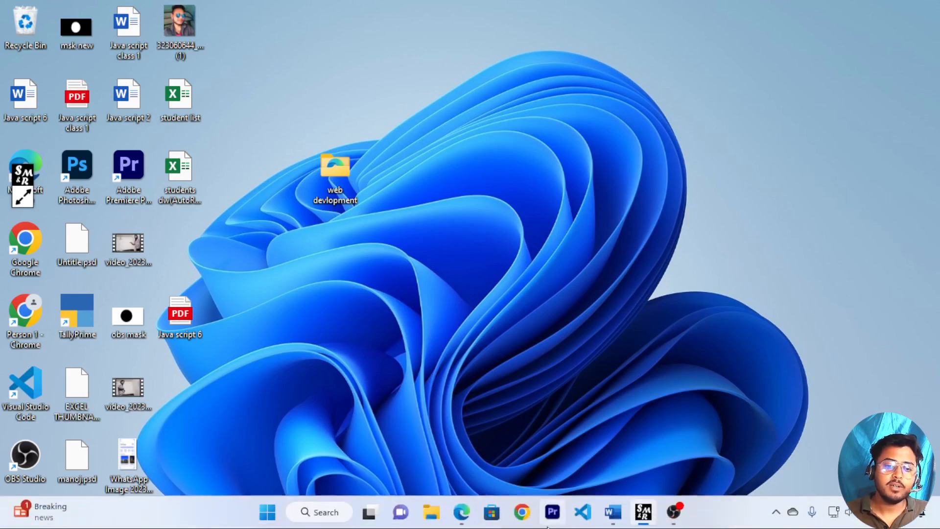
{"action": "left_click", "coordinate": [613, 513]}
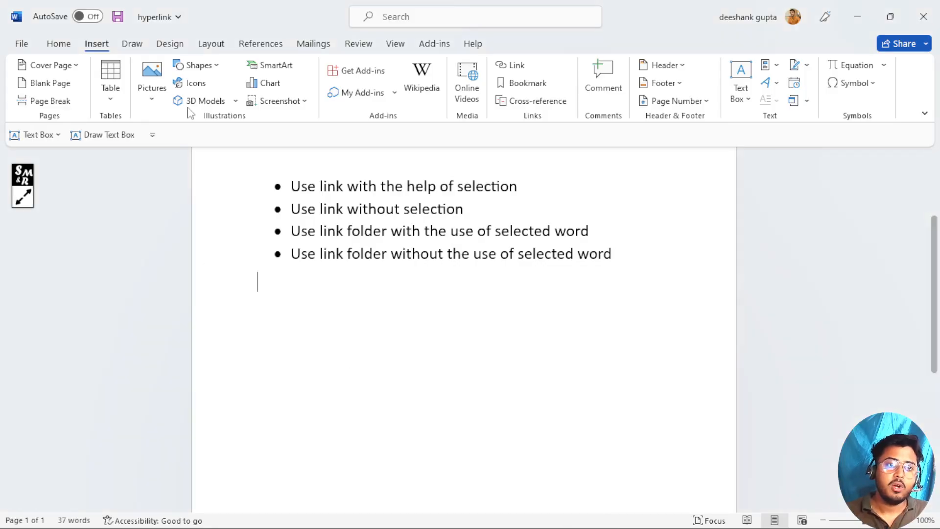
{"action": "left_click", "coordinate": [309, 104]}
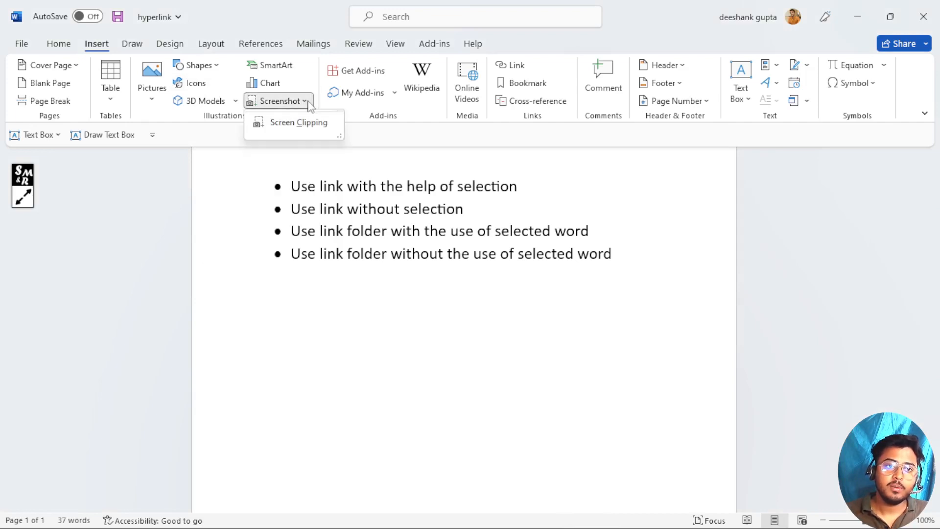
{"action": "left_click", "coordinate": [308, 104]}
{"action": "left_click", "coordinate": [306, 104]}
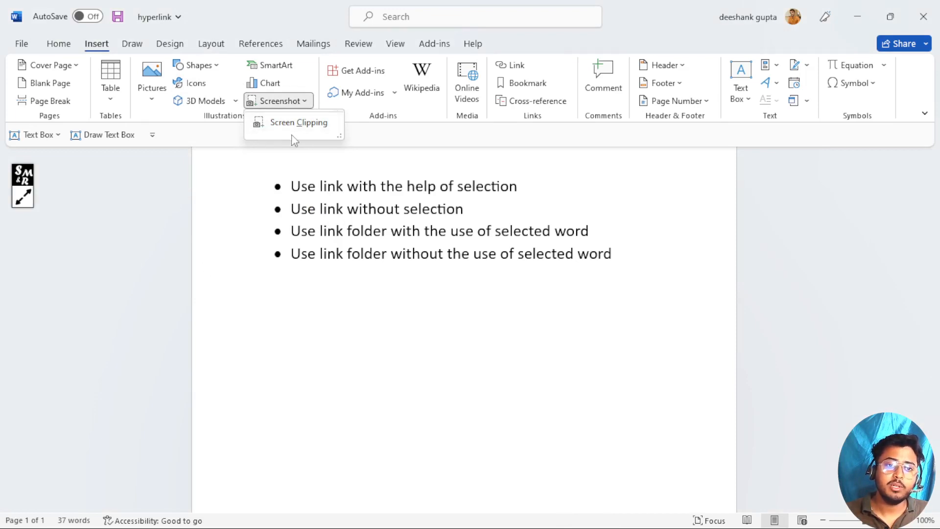
Step: Minimize Word, bring up OBS Studio, and minimize it to show the desktop
{"action": "left_click", "coordinate": [858, 18]}
{"action": "left_click", "coordinate": [858, 19]}
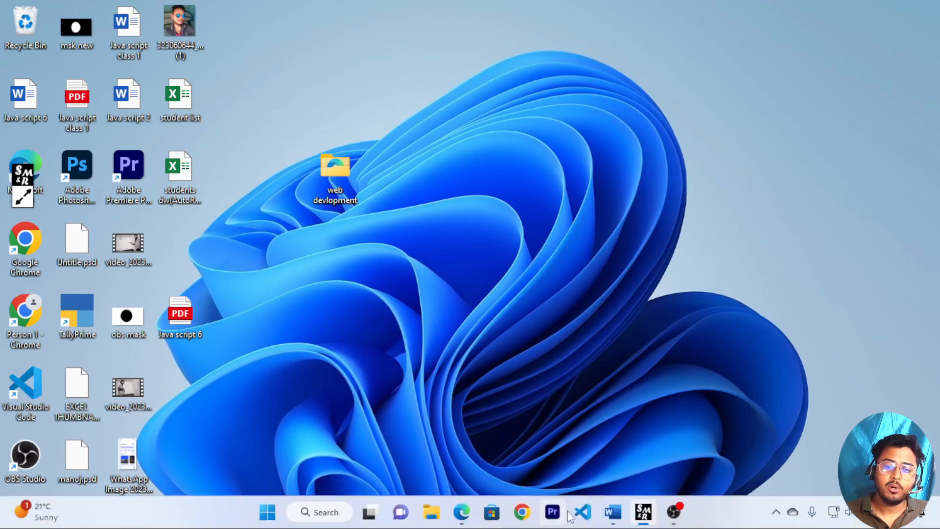
{"action": "left_click", "coordinate": [674, 512]}
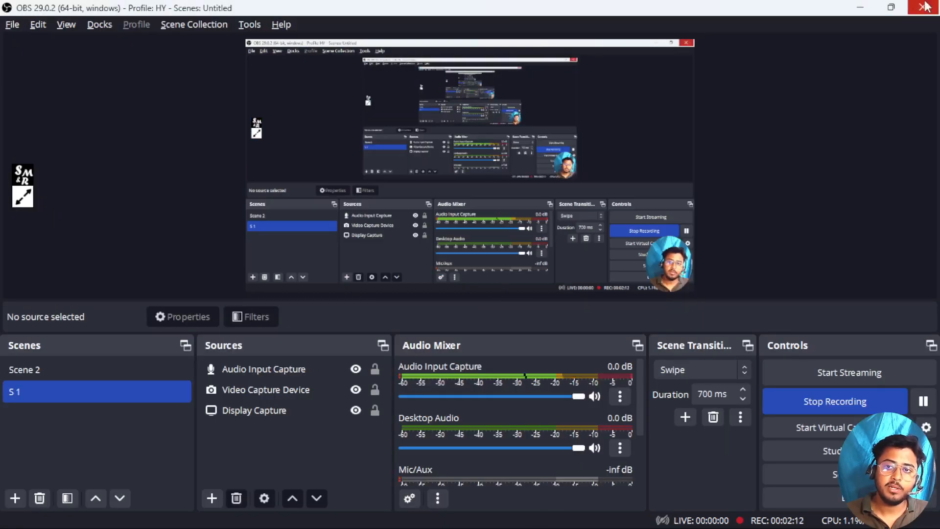
{"action": "left_click", "coordinate": [860, 8]}
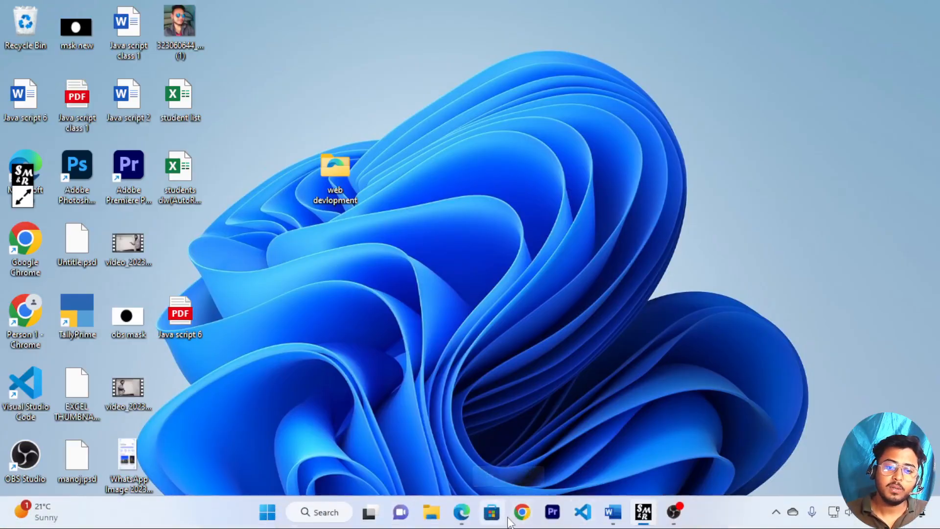
Step: Open Google Chrome on a new tab so that another window is available for capture
{"action": "left_click", "coordinate": [522, 512]}
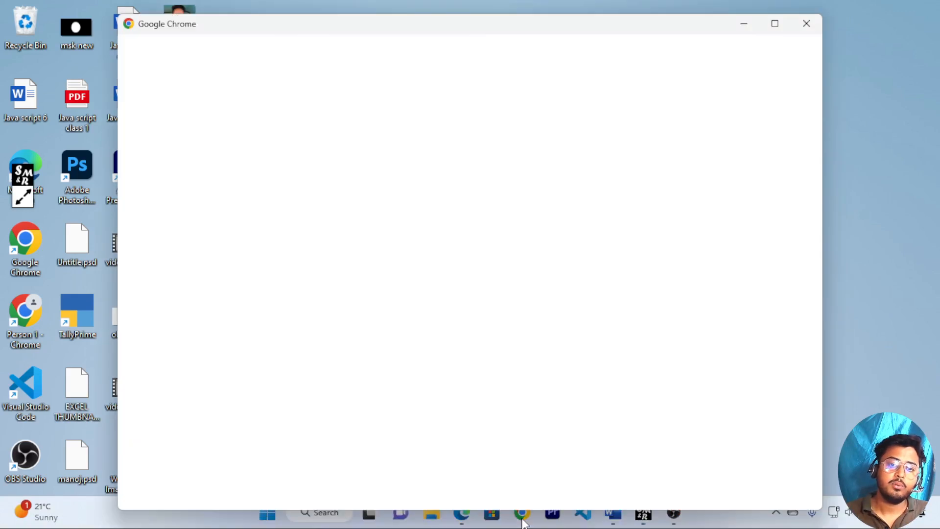
{"action": "left_click", "coordinate": [272, 321]}
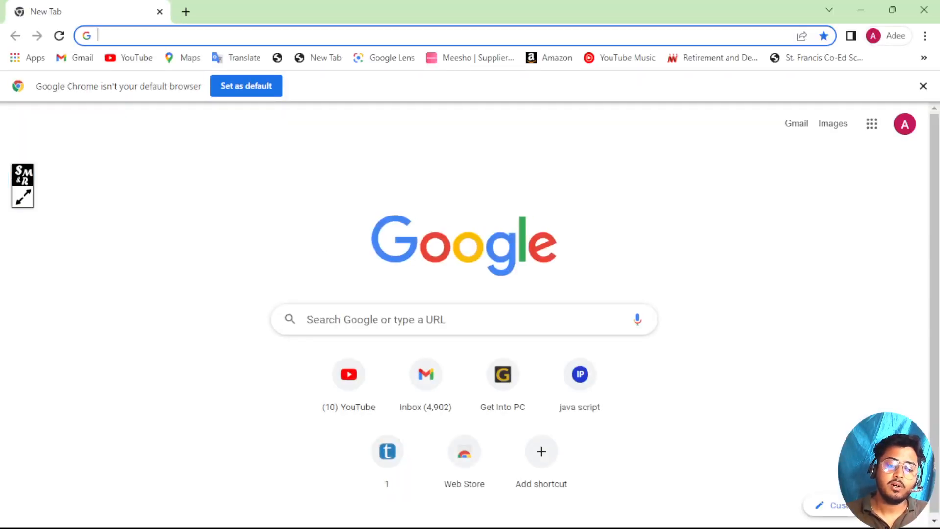
Step: Return from Chrome to the hyperlink document in Word and check the windows offered for a screenshot
{"action": "key", "text": "alt+Tab"}
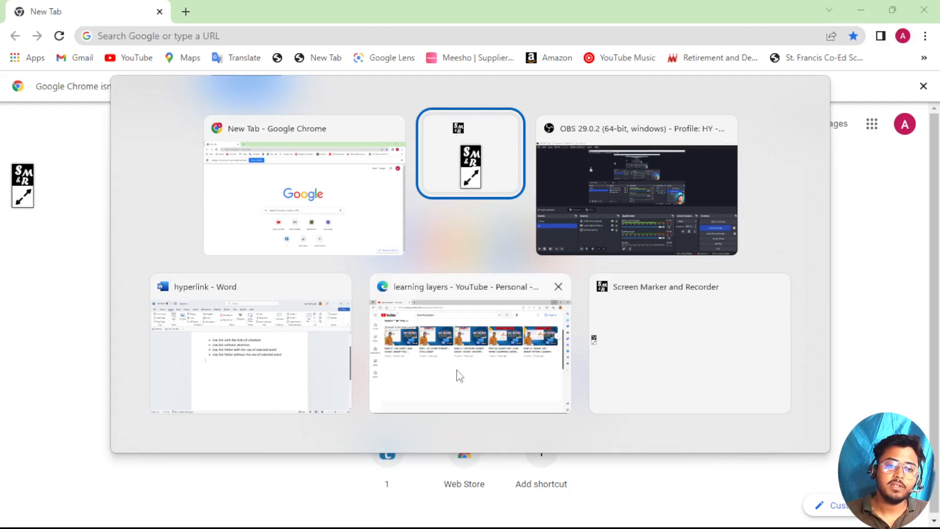
{"action": "left_click", "coordinate": [274, 321]}
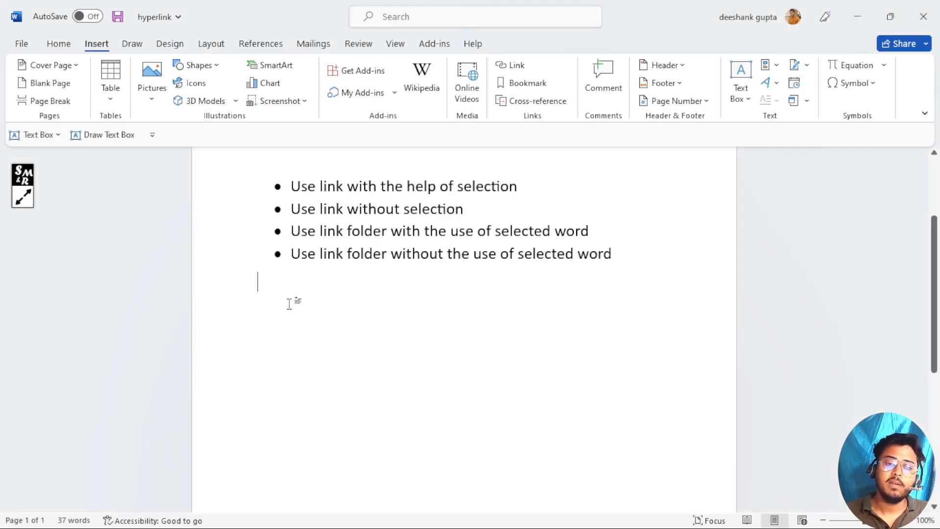
{"action": "left_click", "coordinate": [304, 101]}
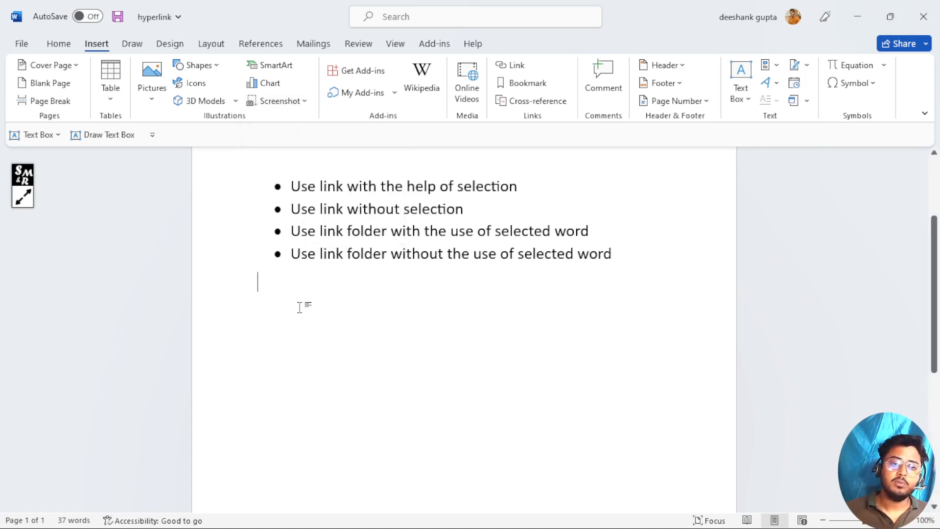
Step: Switch to the Chrome window and return to the hyperlink document in Word
{"action": "key", "text": "alt+Tab"}
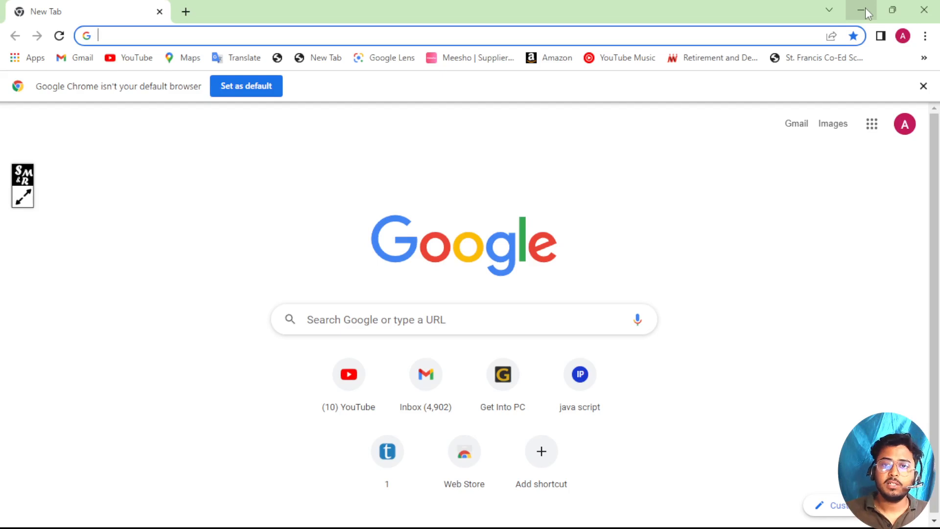
{"action": "key", "text": "alt+Tab"}
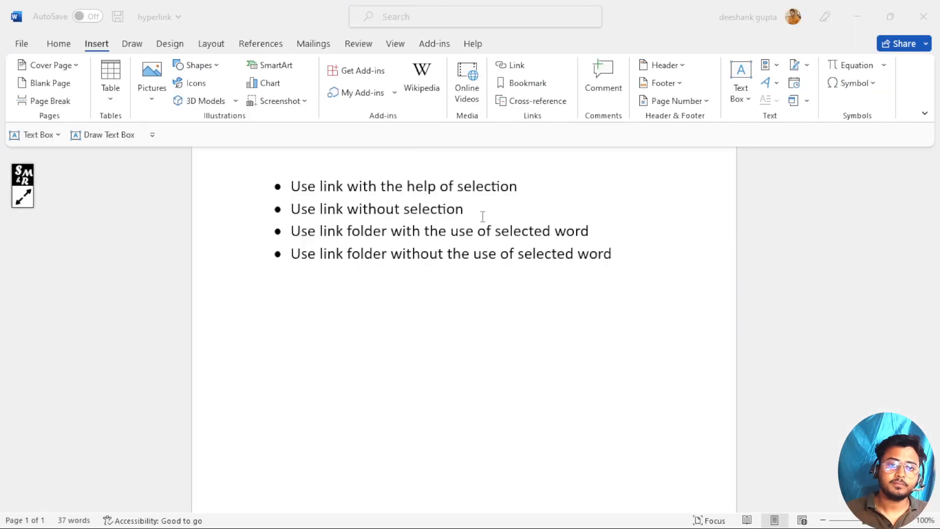
Step: Switch back and forth between the Chrome new tab window and the hyperlink document, ending in Word
{"action": "left_click", "coordinate": [486, 223]}
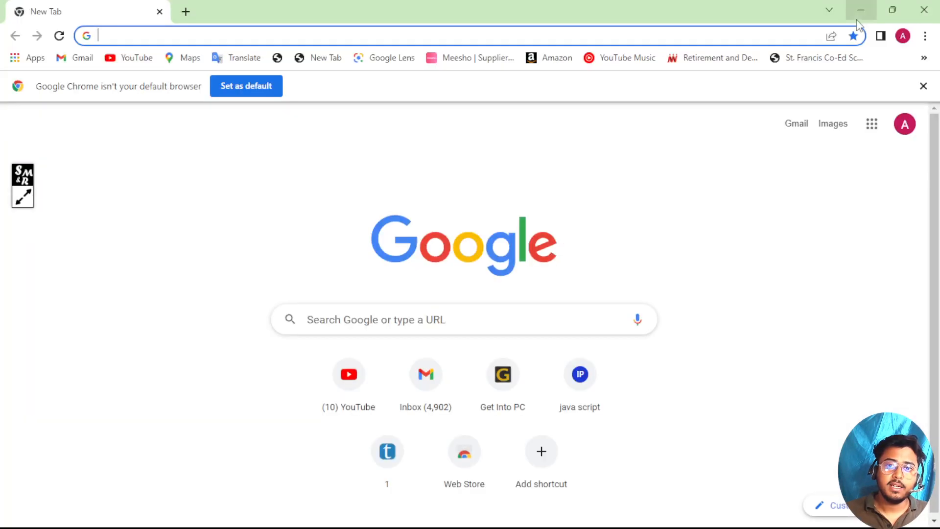
{"action": "left_click", "coordinate": [858, 24]}
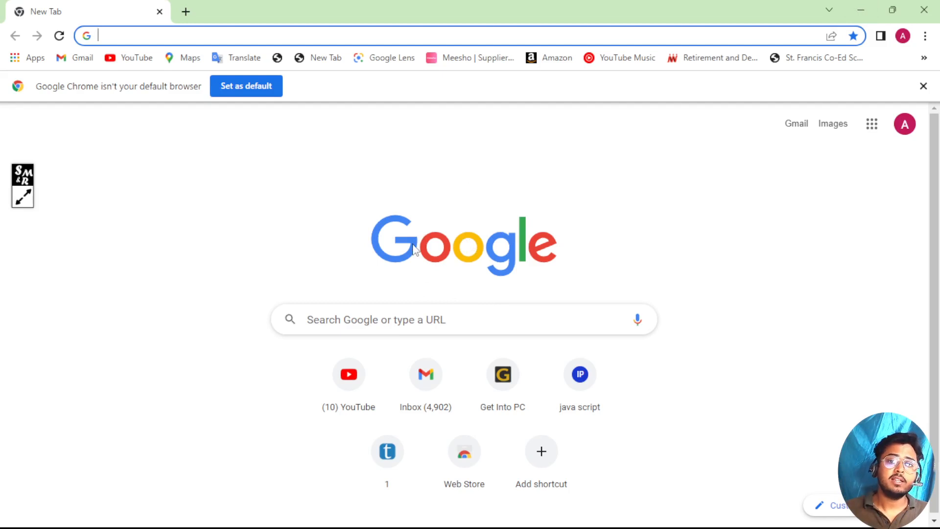
{"action": "key", "text": "alt+Tab"}
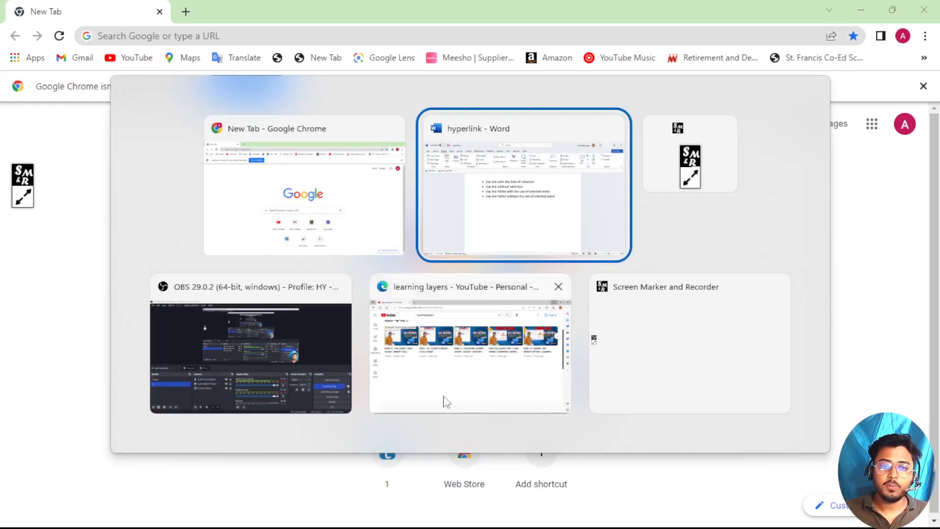
{"action": "left_click", "coordinate": [494, 212]}
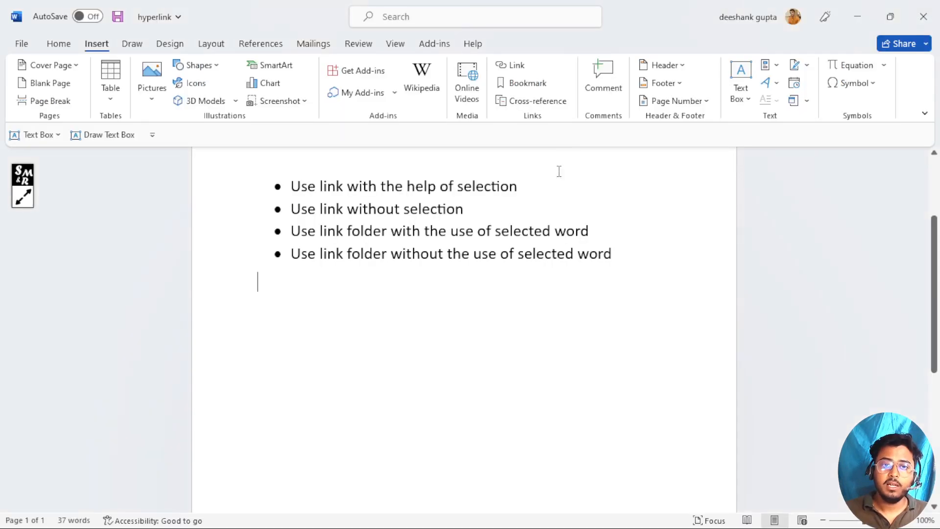
{"action": "left_click", "coordinate": [862, 12]}
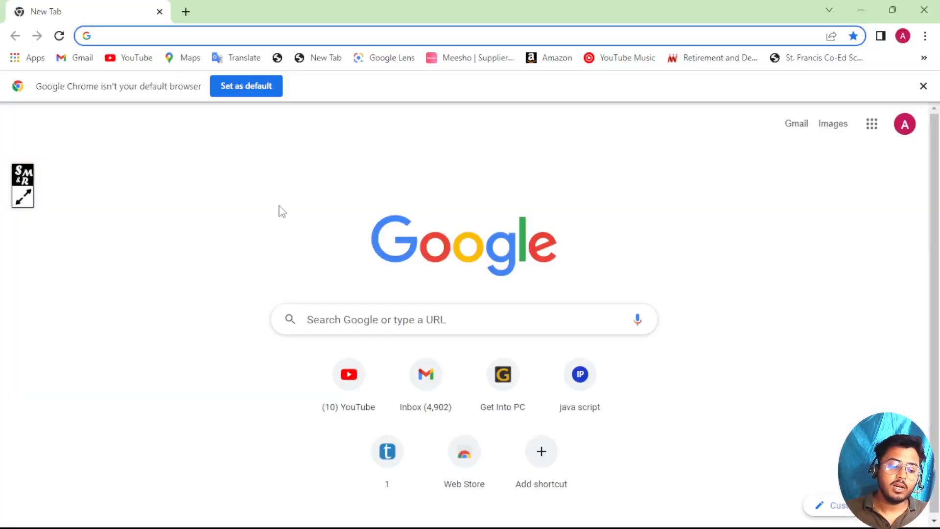
{"action": "key", "text": "alt+Tab"}
{"action": "left_click", "coordinate": [441, 192]}
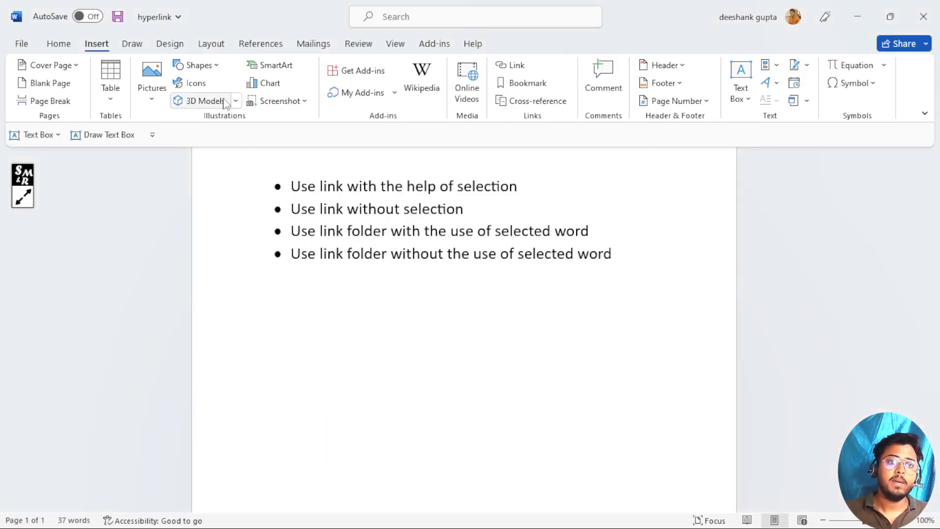
Step: Insert a screenshot of the Chrome window below the bulleted list and start a new line after it
{"action": "left_click", "coordinate": [309, 103]}
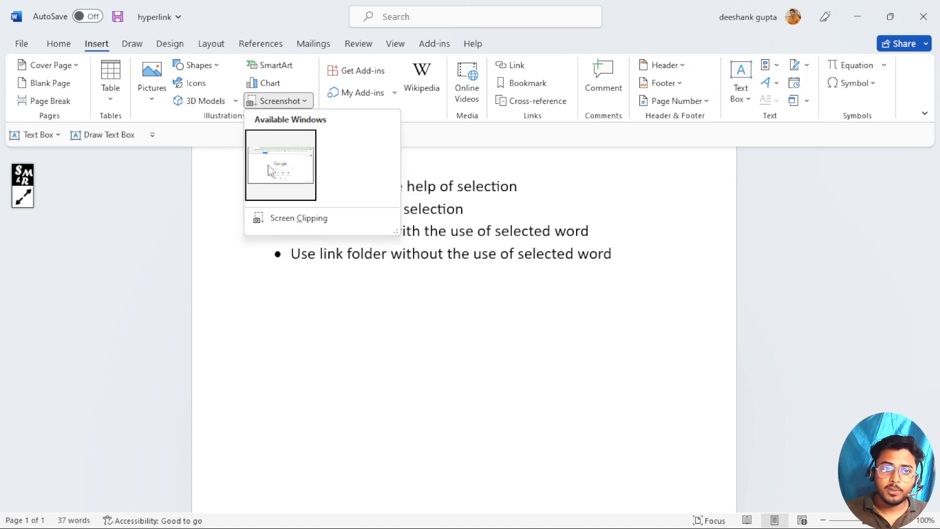
{"action": "left_click", "coordinate": [288, 179]}
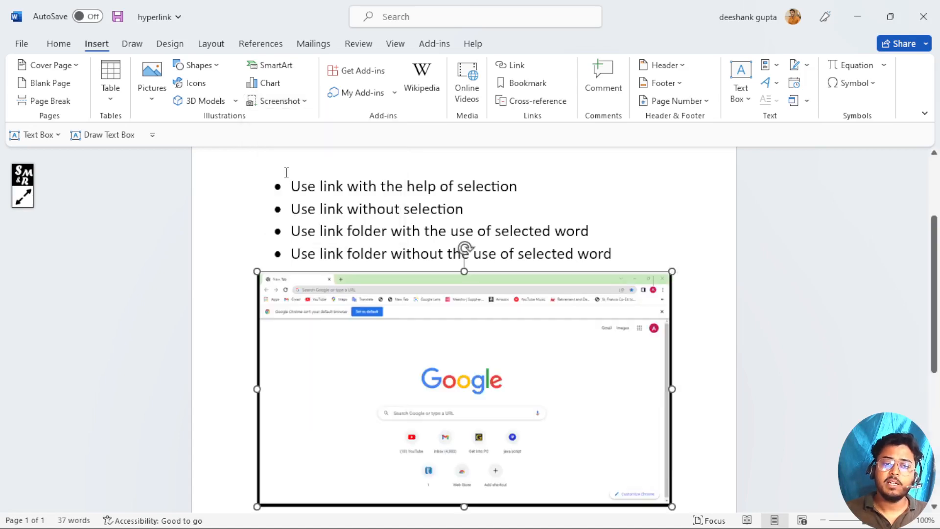
{"action": "scroll", "coordinate": [414, 392], "scroll_direction": "down", "scroll_amount": 1}
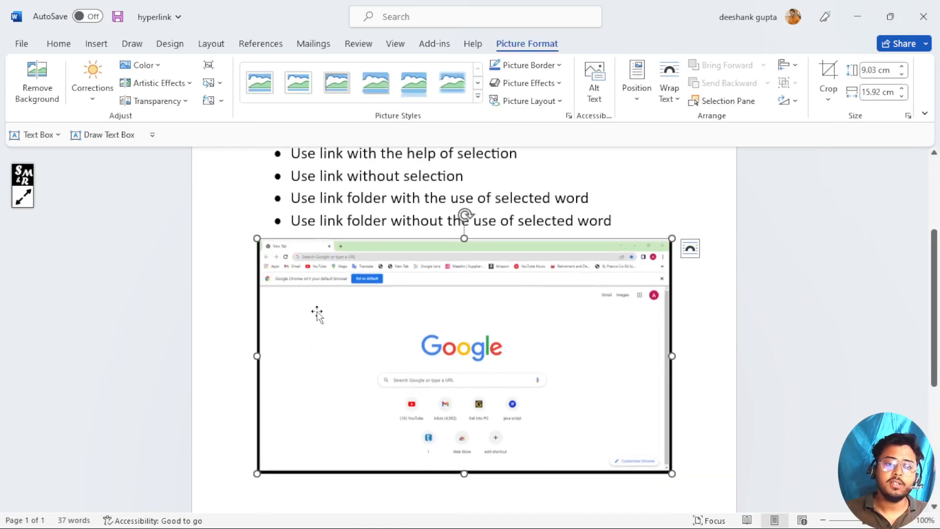
{"action": "left_click_drag", "start_coordinate": [338, 318], "coordinate": [367, 342]}
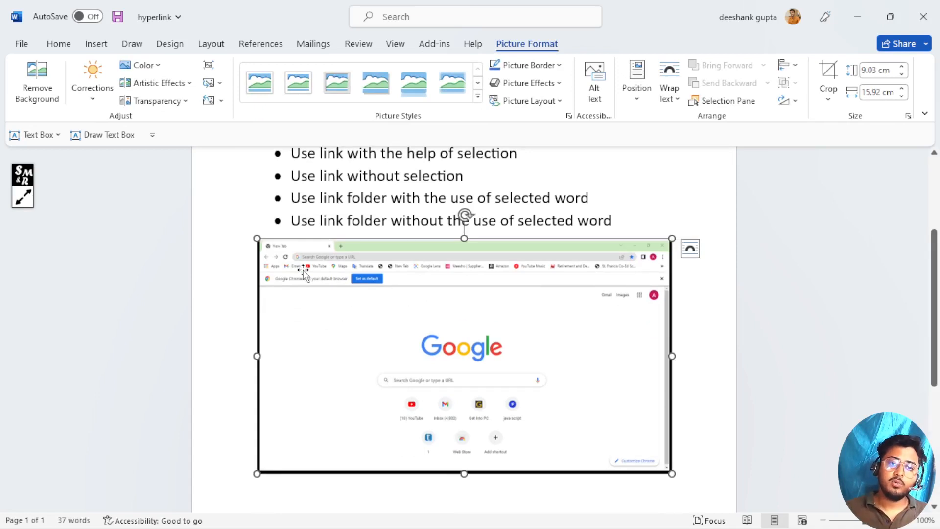
{"action": "left_click", "coordinate": [685, 464]}
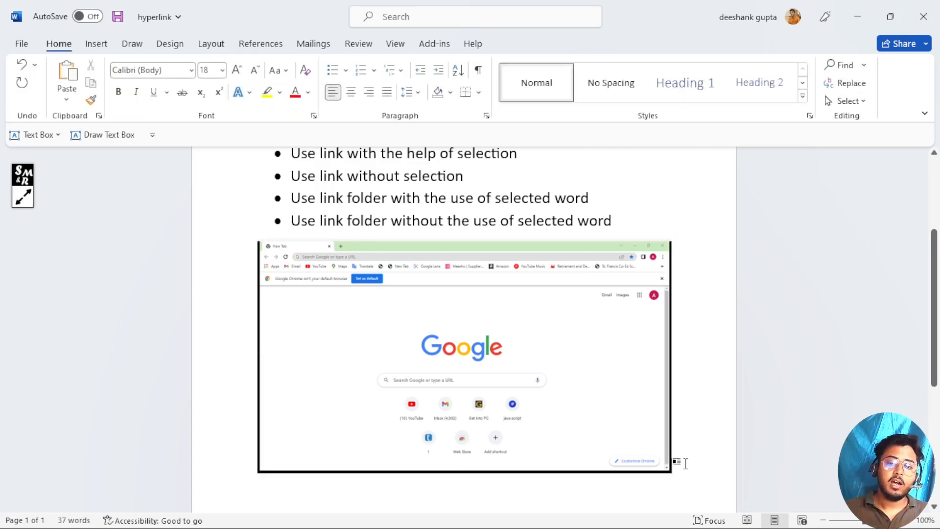
{"action": "key", "text": "Return"}
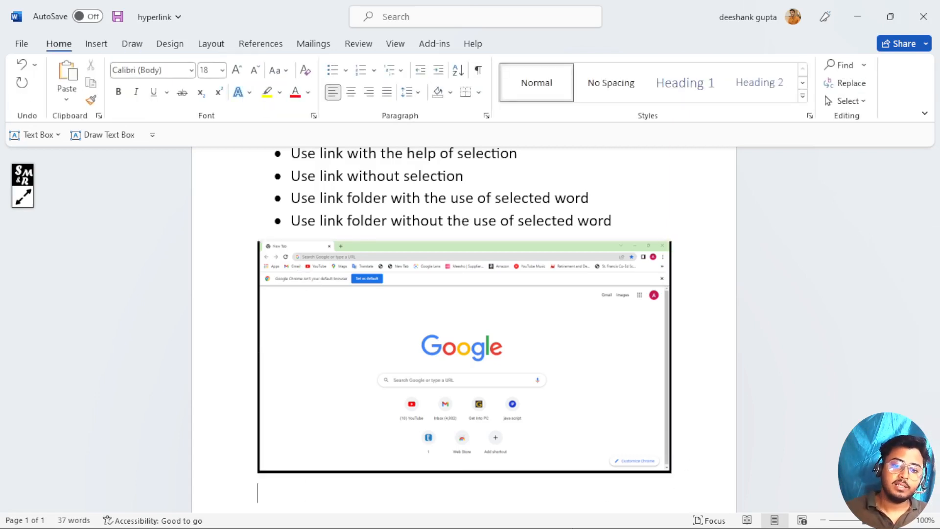
Step: Close the Chrome window, bring up OBS Studio as the window for capture, and return to the Word document
{"action": "key", "text": "alt+Tab"}
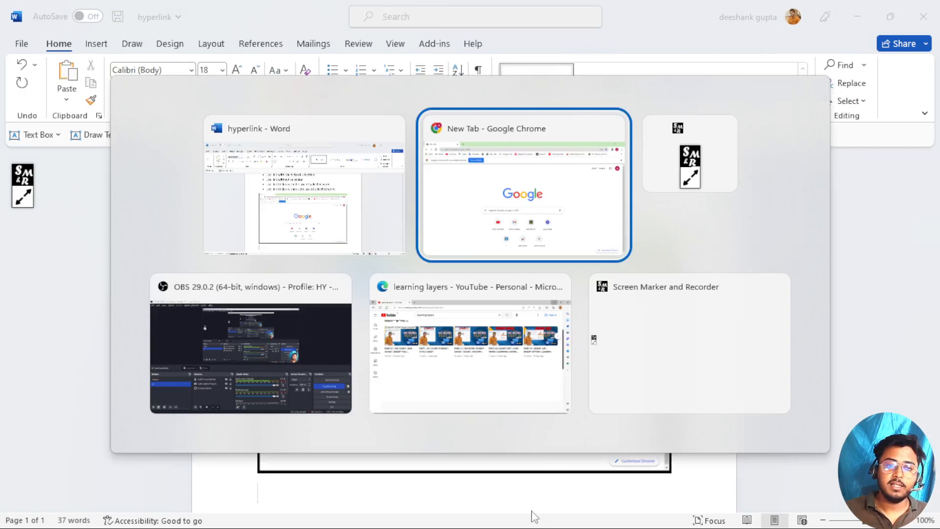
{"action": "left_click", "coordinate": [563, 227]}
{"action": "left_click", "coordinate": [923, 12]}
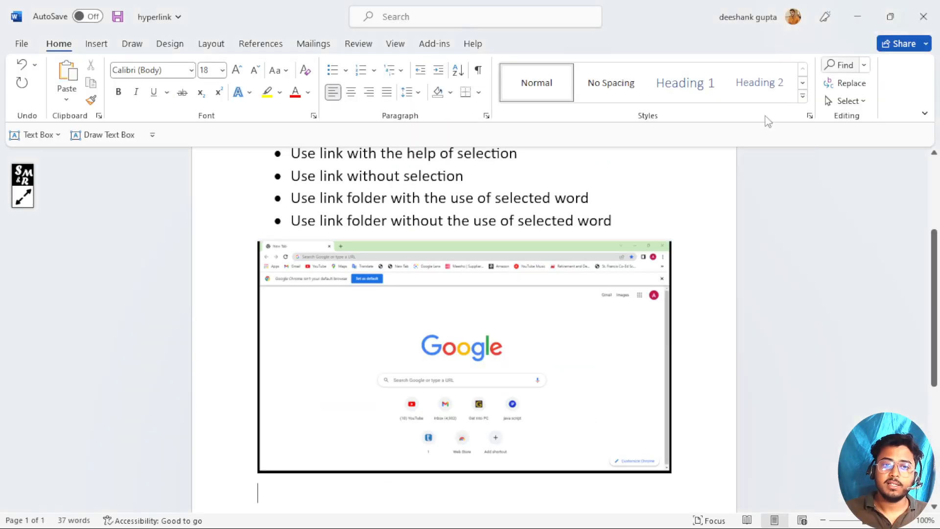
{"action": "key", "text": "alt+Tab"}
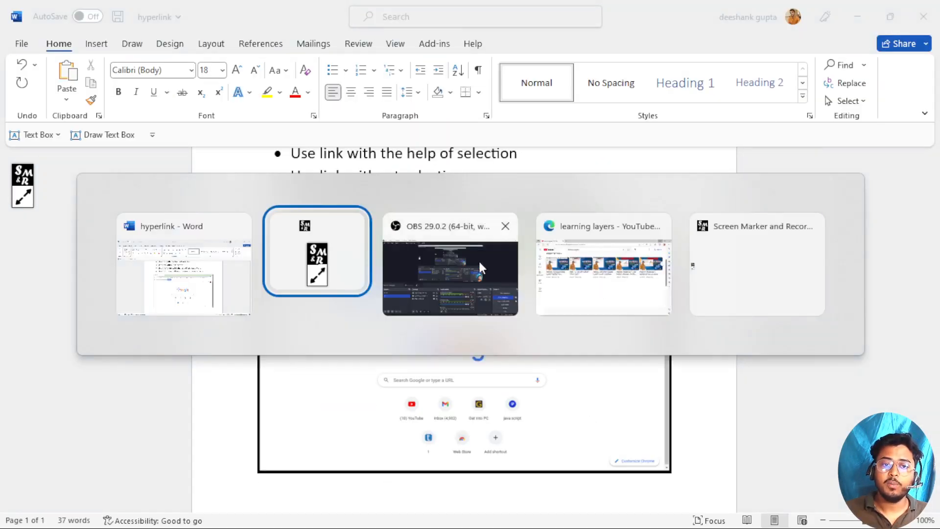
{"action": "left_click", "coordinate": [417, 269]}
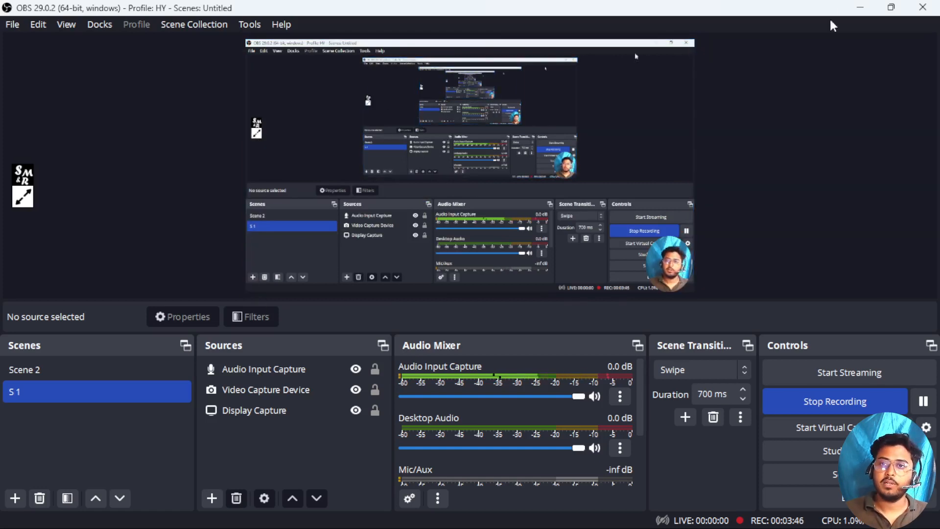
{"action": "key", "text": "alt+Tab"}
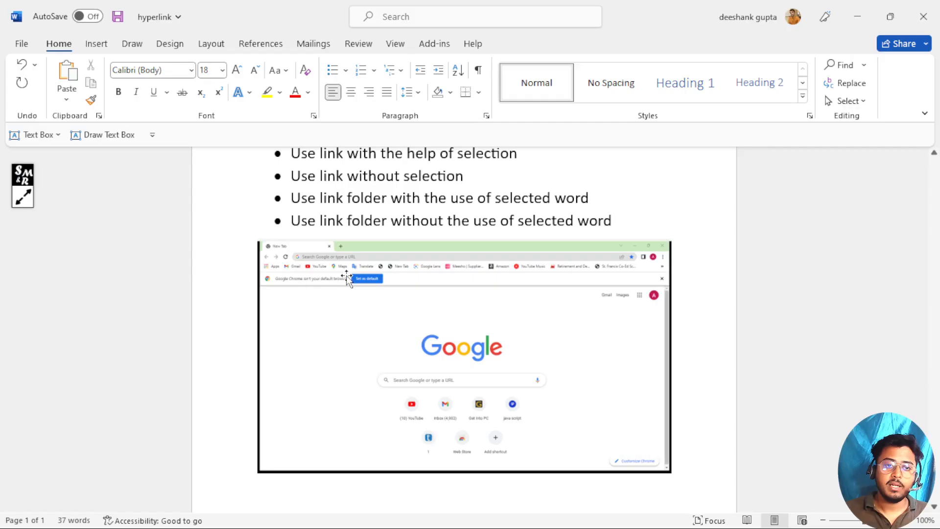
Step: Insert a screenshot of the OBS window below the Chrome screenshot and review it in the document
{"action": "scroll", "coordinate": [351, 279], "scroll_direction": "down", "scroll_amount": 4}
{"action": "left_click", "coordinate": [281, 402]}
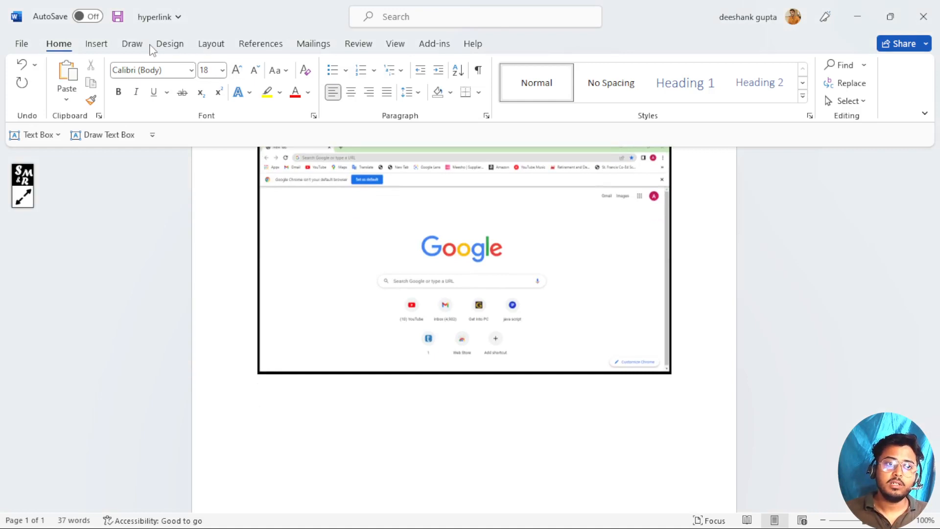
{"action": "left_click", "coordinate": [97, 44]}
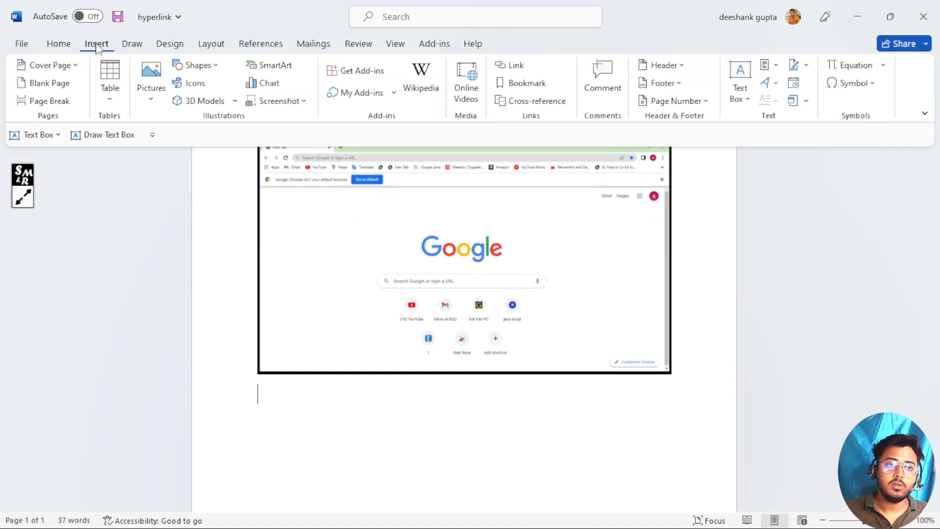
{"action": "left_click", "coordinate": [297, 102]}
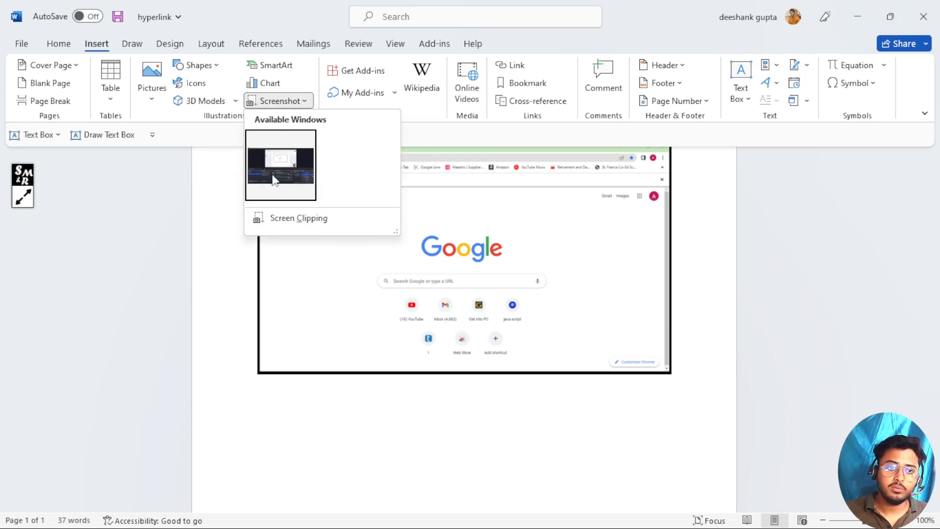
{"action": "left_click", "coordinate": [292, 169]}
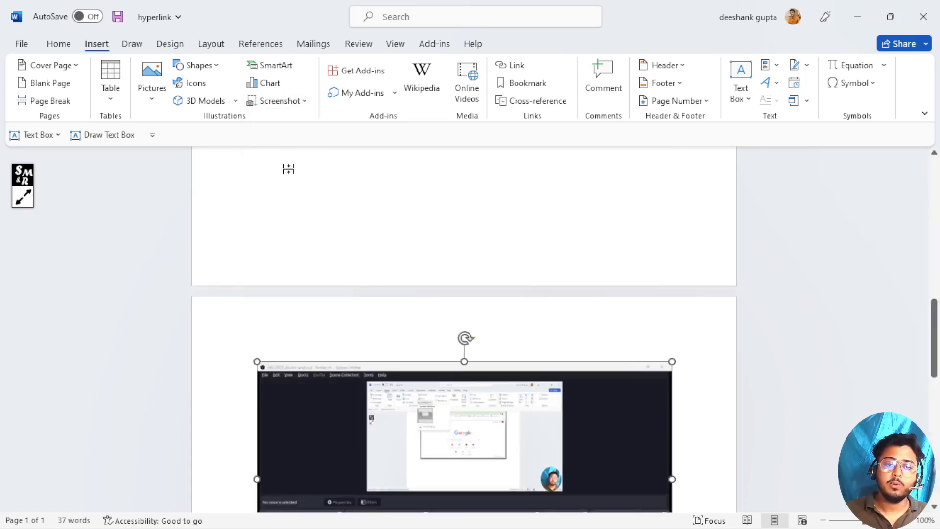
{"action": "scroll", "coordinate": [357, 330], "scroll_direction": "down", "scroll_amount": 3}
{"action": "scroll", "coordinate": [358, 333], "scroll_direction": "up", "scroll_amount": 3}
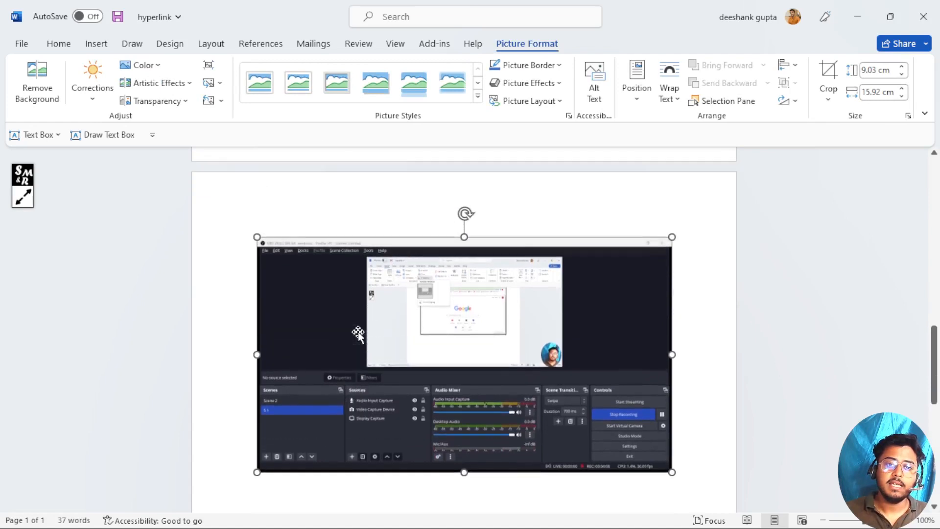
{"action": "scroll", "coordinate": [463, 333], "scroll_direction": "up", "scroll_amount": 2}
{"action": "scroll", "coordinate": [352, 368], "scroll_direction": "up", "scroll_amount": 6}
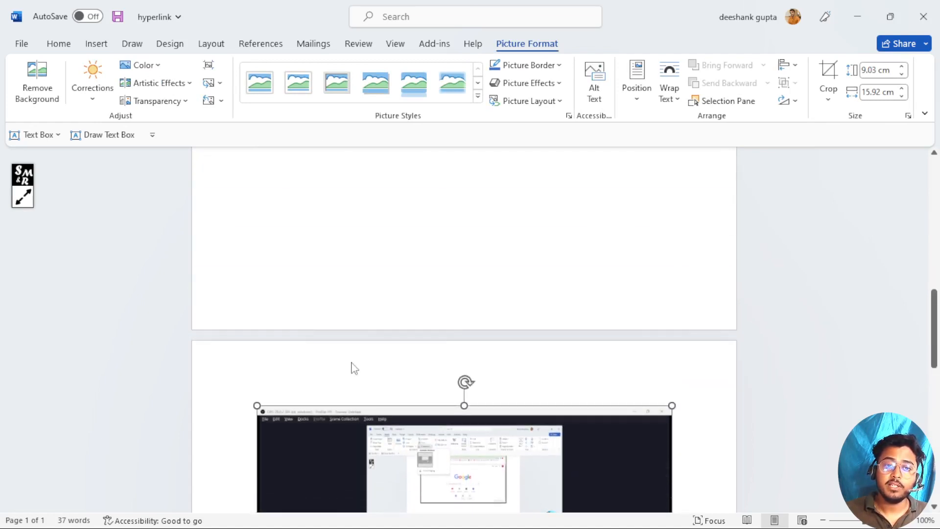
{"action": "scroll", "coordinate": [353, 367], "scroll_direction": "down", "scroll_amount": 5}
{"action": "scroll", "coordinate": [352, 365], "scroll_direction": "down", "scroll_amount": 5}
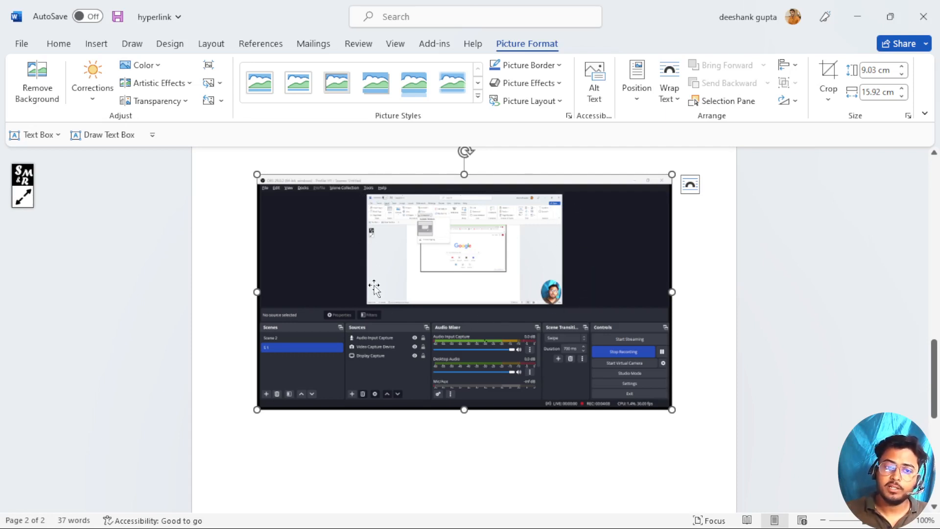
Step: Start a new line after the OBS screenshot on the second page
{"action": "left_click", "coordinate": [690, 408]}
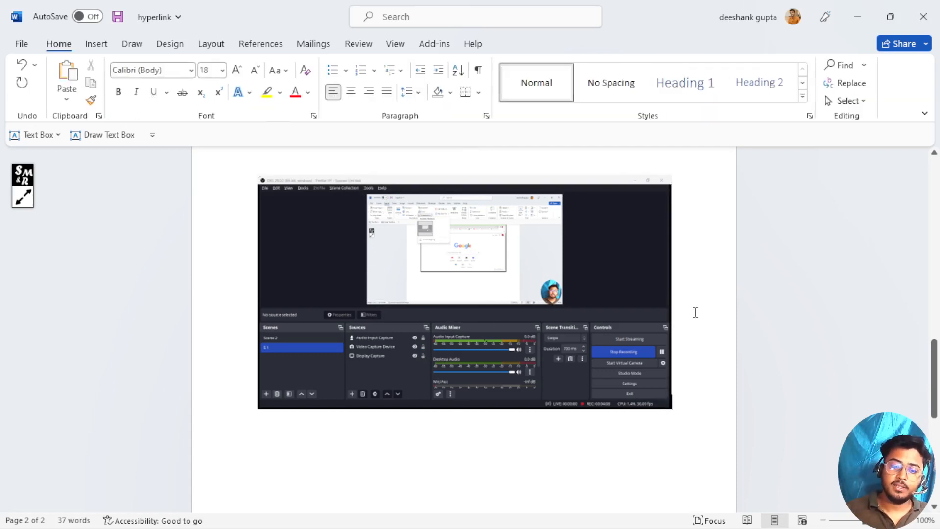
{"action": "scroll", "coordinate": [678, 311], "scroll_direction": "down", "scroll_amount": 2}
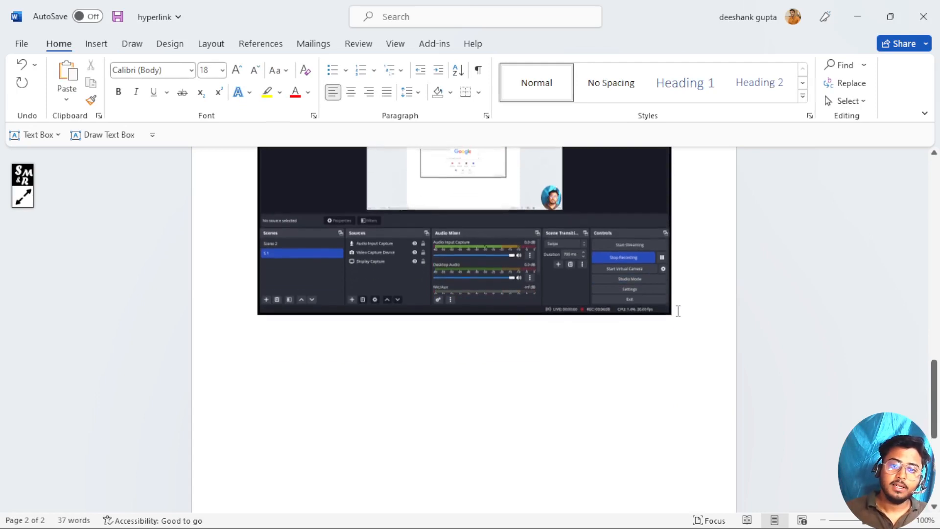
{"action": "key", "text": "Return"}
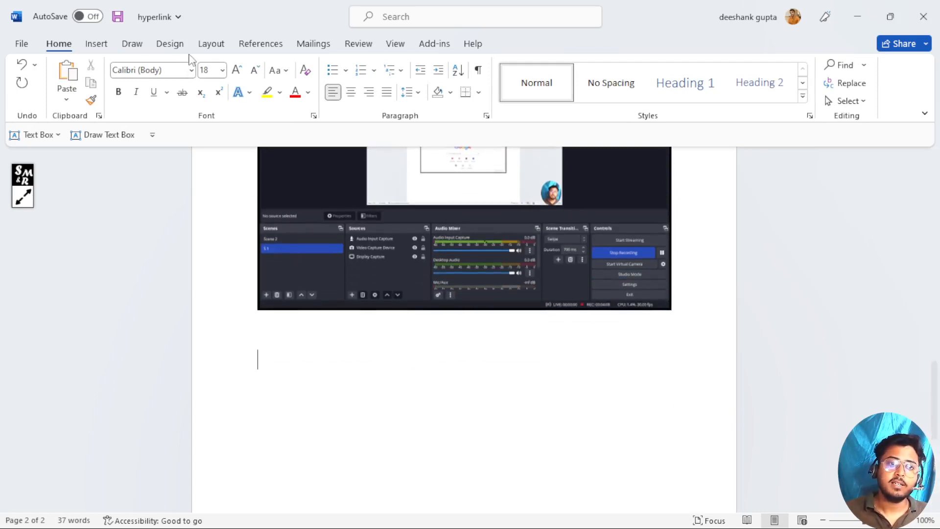
Step: Insert another screenshot of the OBS window below the first one and delete it
{"action": "left_click", "coordinate": [100, 45]}
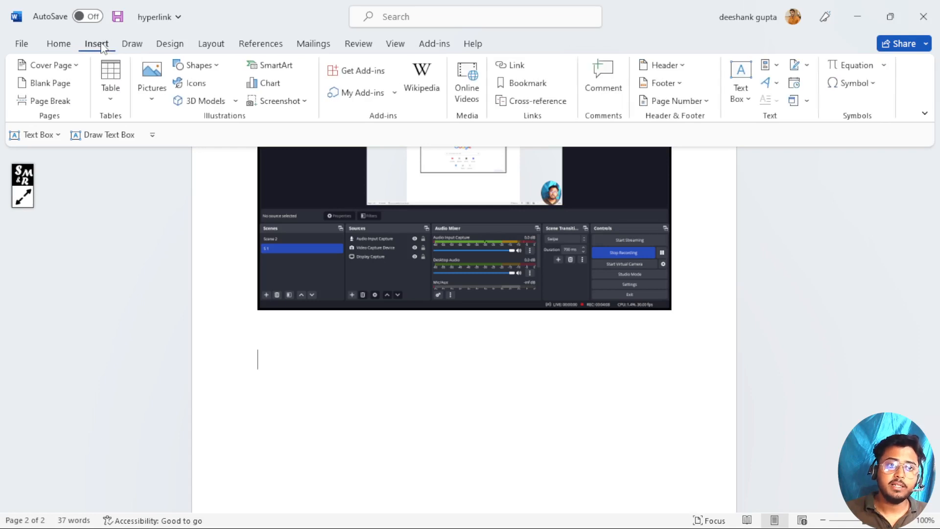
{"action": "left_click", "coordinate": [305, 101]}
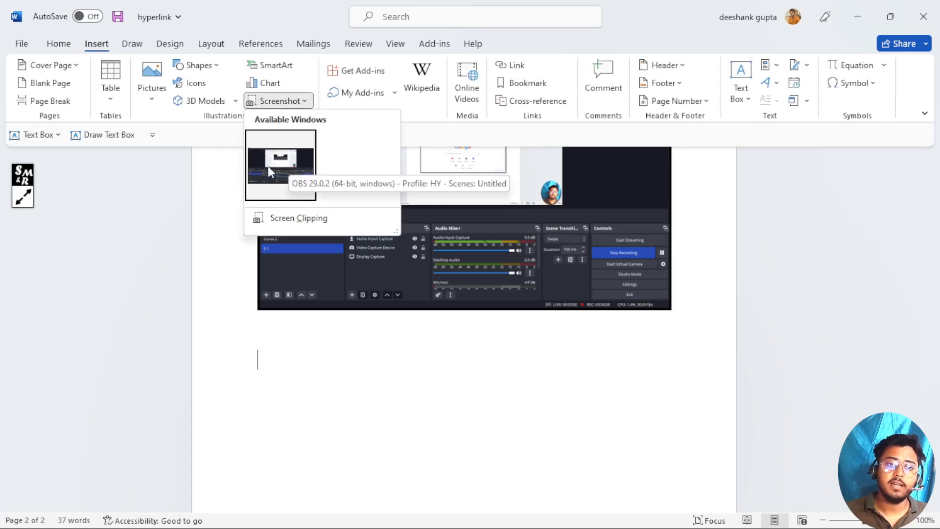
{"action": "left_click", "coordinate": [280, 158]}
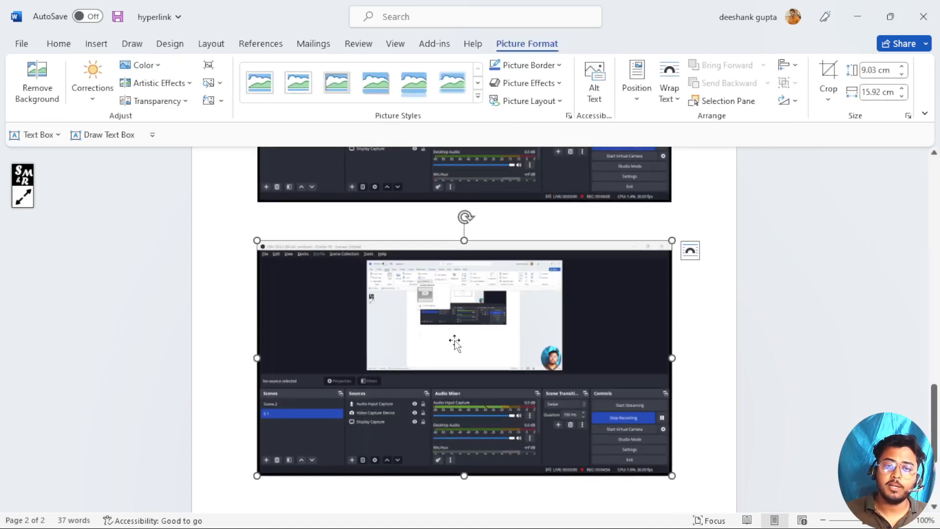
{"action": "key", "text": "Delete"}
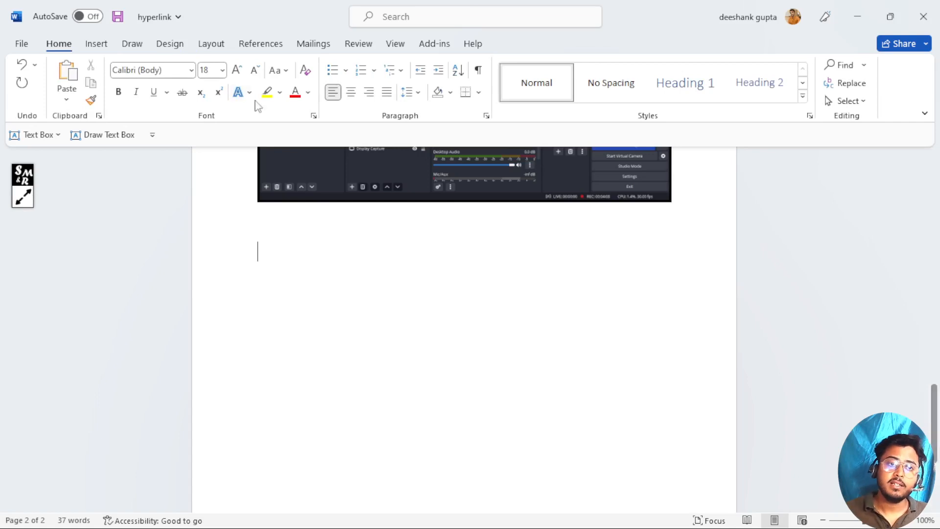
Step: Capture the preview area of the OBS window with Screen Clipping for insertion below the OBS screenshot
{"action": "left_click", "coordinate": [96, 47]}
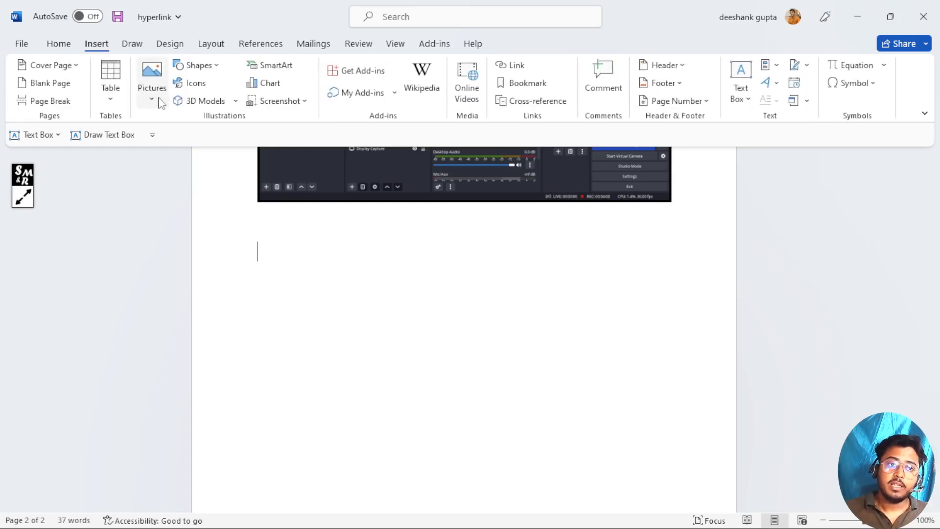
{"action": "left_click", "coordinate": [304, 102]}
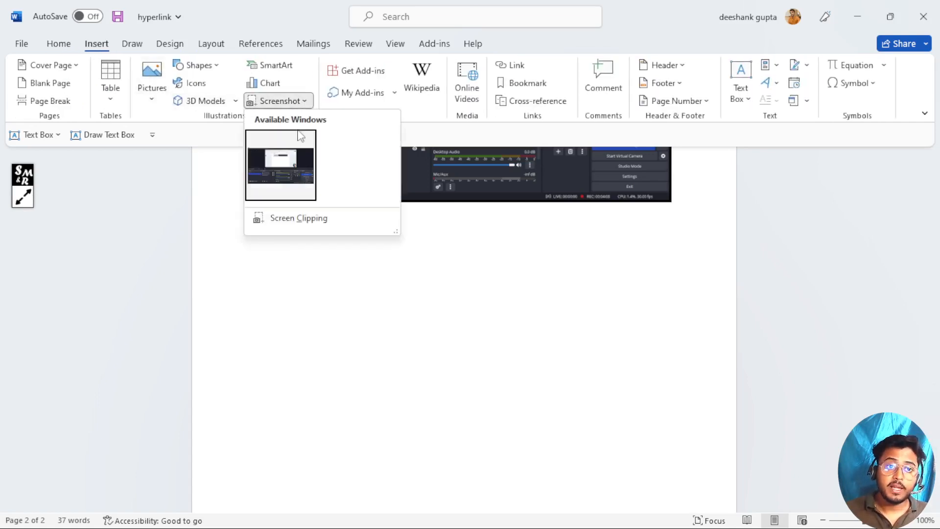
{"action": "left_click", "coordinate": [299, 218]}
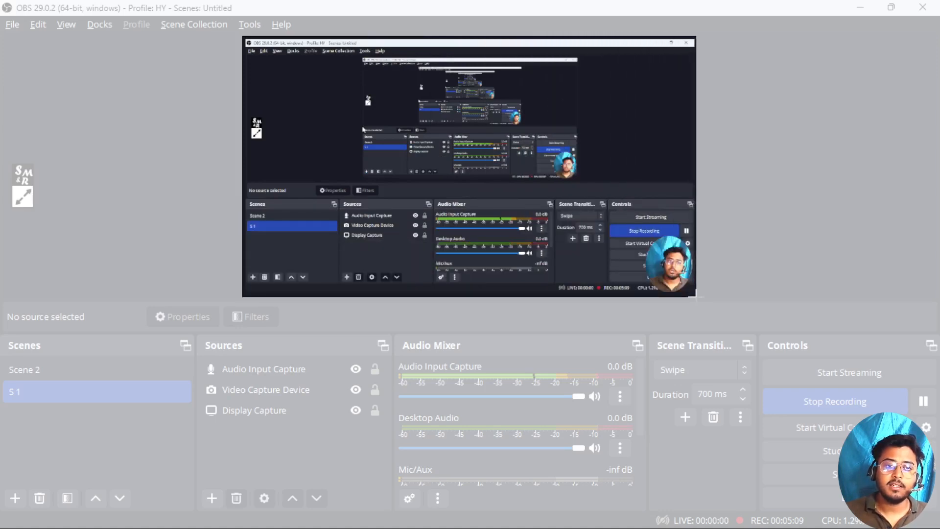
{"action": "left_click_drag", "start_coordinate": [696, 297], "coordinate": [696, 298]}
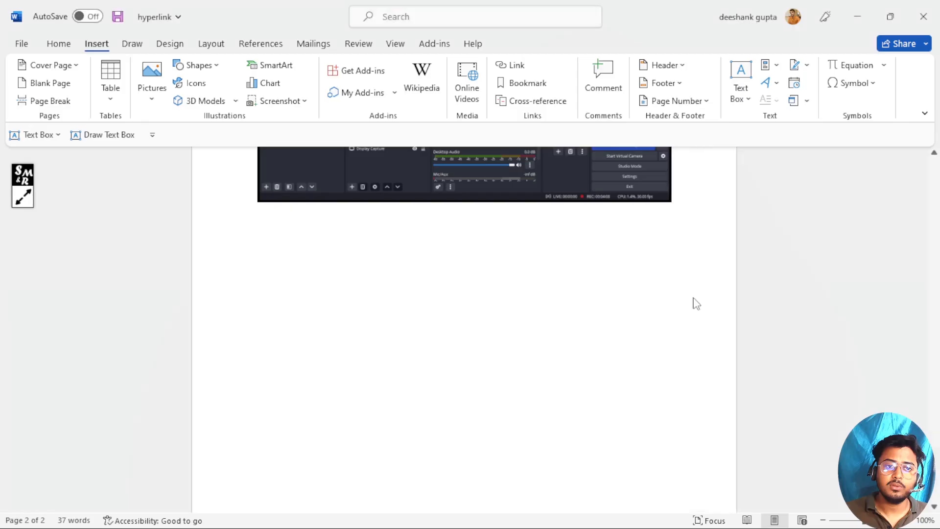
Step: Compare the inserted screen clipping with the full-window OBS and Chrome screenshots across the document's two pages
{"action": "scroll", "coordinate": [472, 385], "scroll_direction": "up", "scroll_amount": 2}
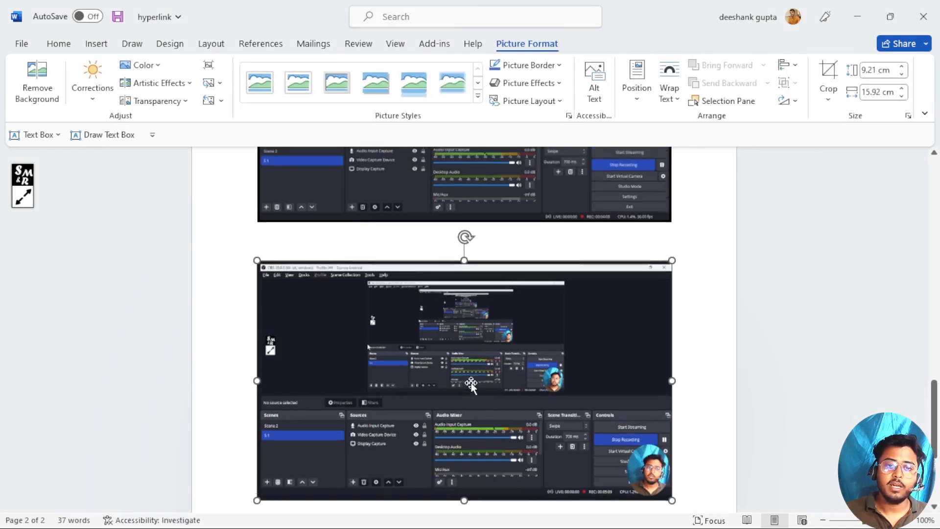
{"action": "scroll", "coordinate": [470, 385], "scroll_direction": "down", "scroll_amount": 2}
{"action": "scroll", "coordinate": [466, 384], "scroll_direction": "up", "scroll_amount": 4}
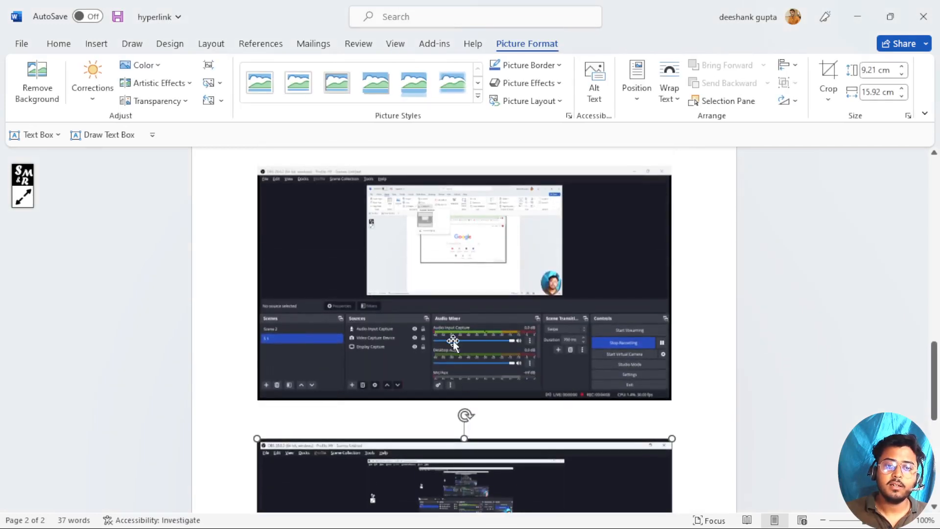
{"action": "scroll", "coordinate": [454, 341], "scroll_direction": "down", "scroll_amount": 6}
{"action": "scroll", "coordinate": [453, 341], "scroll_direction": "up", "scroll_amount": 3}
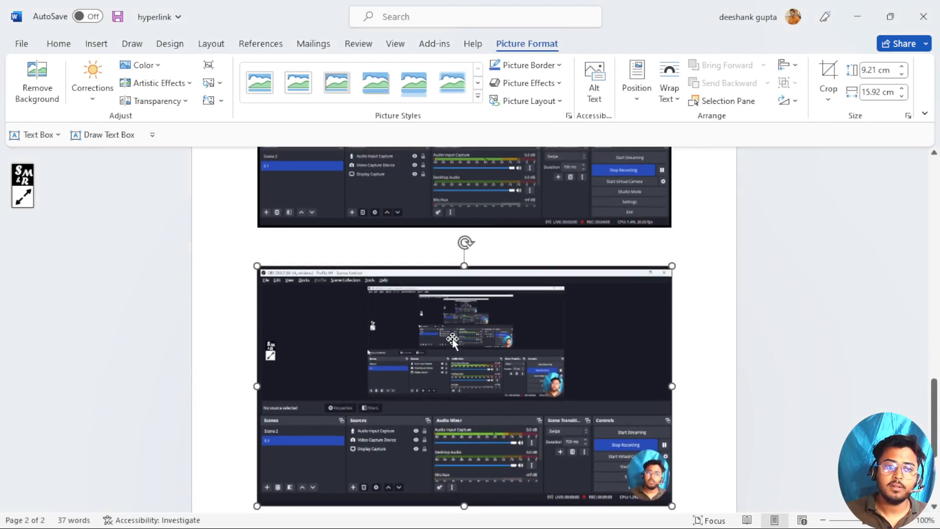
{"action": "scroll", "coordinate": [454, 341], "scroll_direction": "up", "scroll_amount": 7}
{"action": "scroll", "coordinate": [454, 339], "scroll_direction": "up", "scroll_amount": 3}
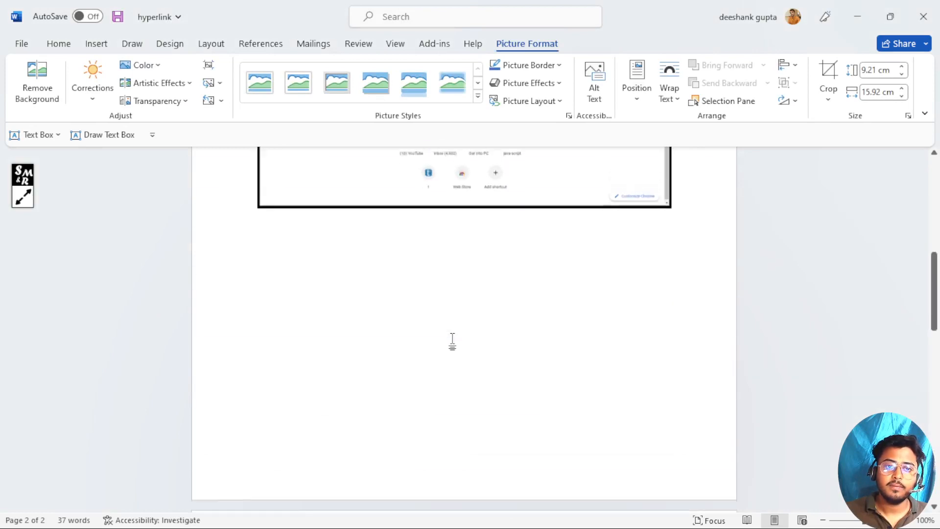
{"action": "scroll", "coordinate": [454, 340], "scroll_direction": "down", "scroll_amount": 11}
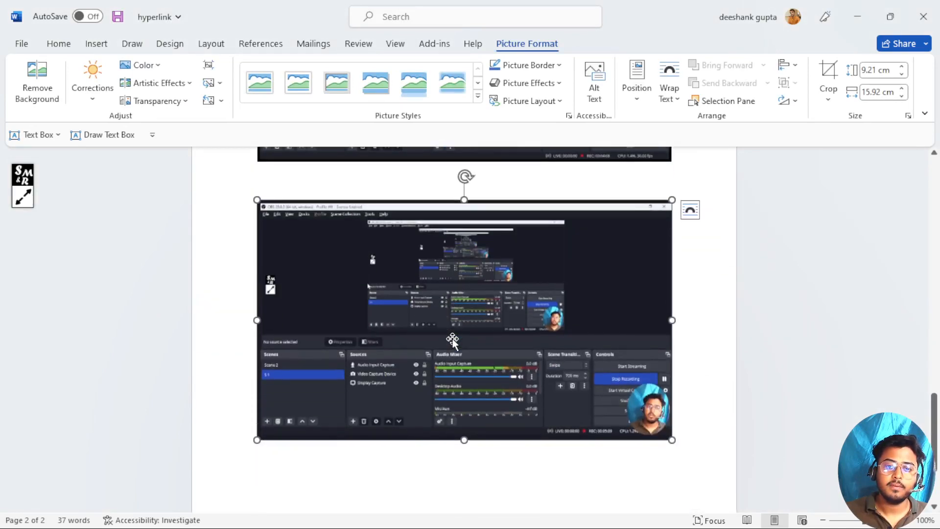
{"action": "scroll", "coordinate": [452, 340], "scroll_direction": "down", "scroll_amount": 3}
{"action": "scroll", "coordinate": [559, 225], "scroll_direction": "up", "scroll_amount": 5}
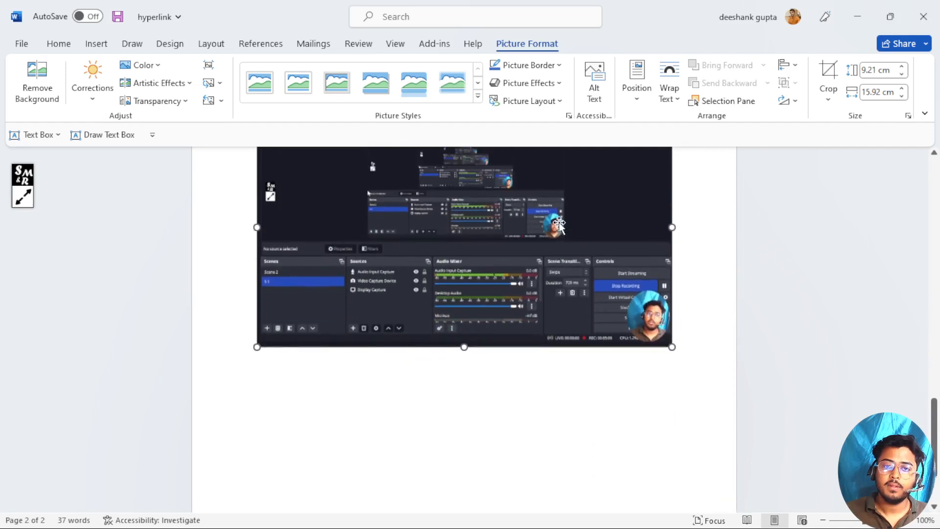
{"action": "scroll", "coordinate": [562, 224], "scroll_direction": "up", "scroll_amount": 15}
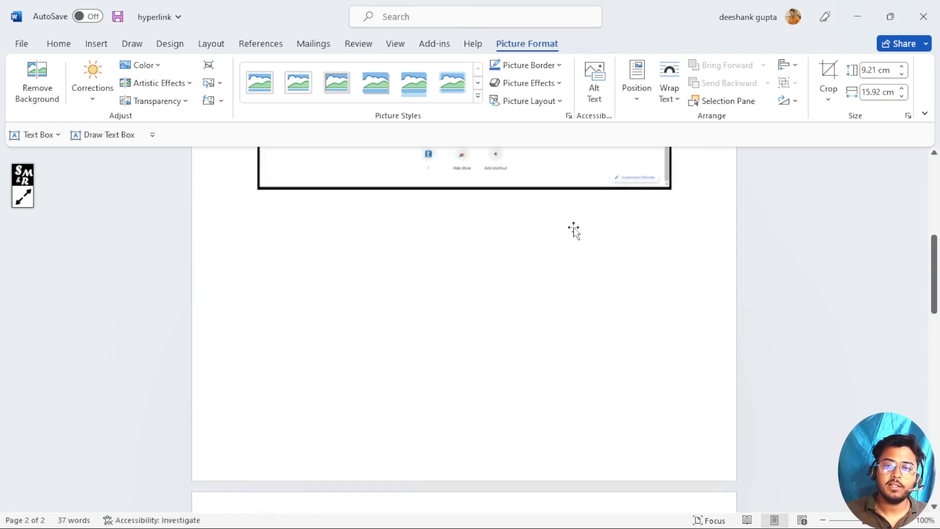
{"action": "scroll", "coordinate": [574, 230], "scroll_direction": "up", "scroll_amount": 3}
{"action": "scroll", "coordinate": [573, 226], "scroll_direction": "down", "scroll_amount": 15}
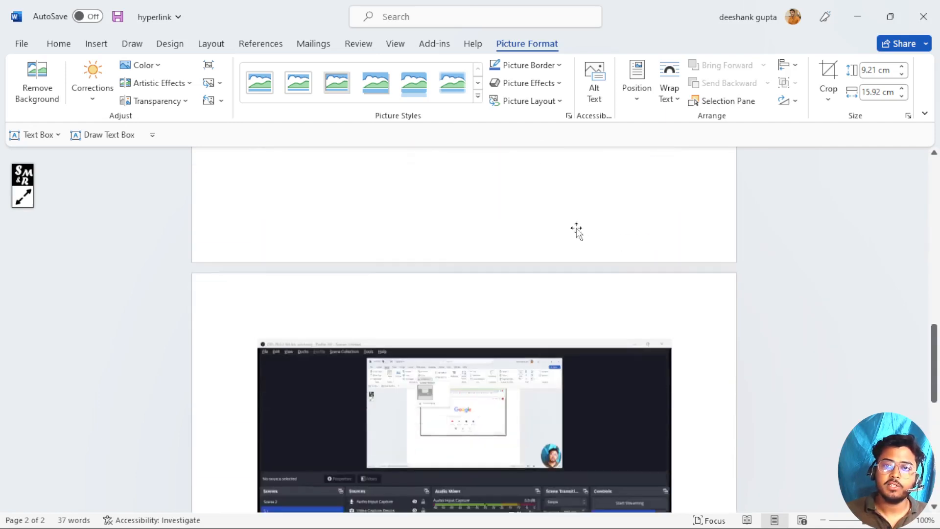
{"action": "scroll", "coordinate": [578, 228], "scroll_direction": "down", "scroll_amount": 5}
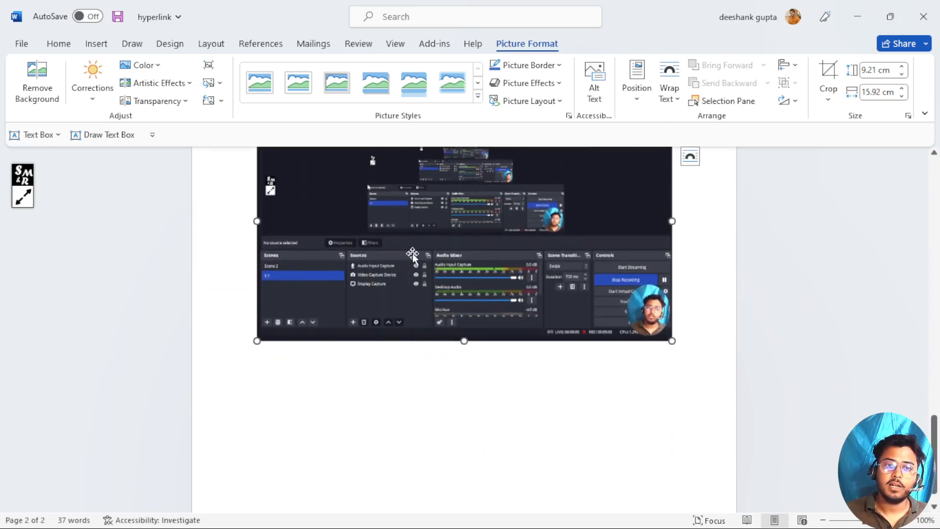
Step: Delete the screen clipping, the OBS window screenshot and the Chrome screenshot from the document
{"action": "key", "text": "Delete"}
{"action": "scroll", "coordinate": [391, 233], "scroll_direction": "up", "scroll_amount": 4}
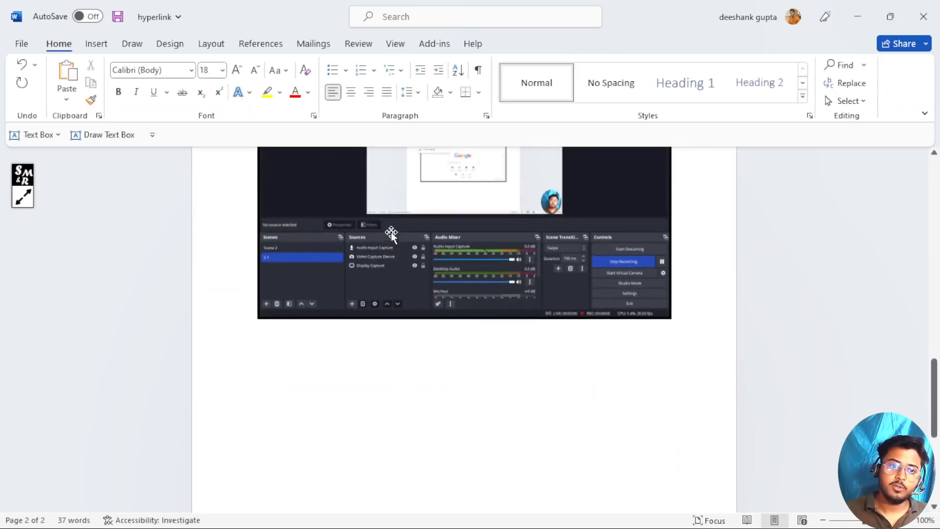
{"action": "left_click", "coordinate": [392, 232]}
{"action": "key", "text": "Delete"}
{"action": "scroll", "coordinate": [389, 233], "scroll_direction": "down", "scroll_amount": 1}
{"action": "left_click", "coordinate": [389, 323]}
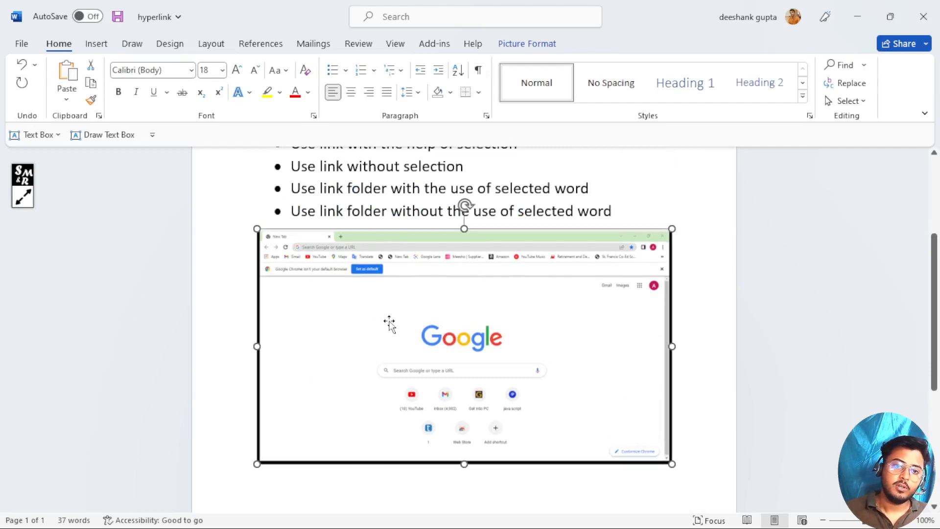
{"action": "key", "text": "Delete"}
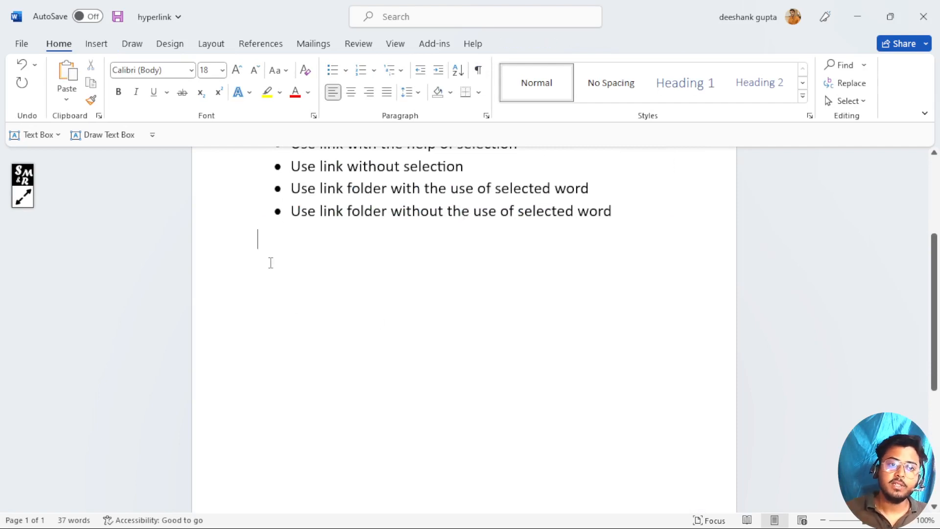
Step: Insert a Screen Clipping of OBS's lower panels, from Scenes to Controls, below the bulleted list
{"action": "left_click", "coordinate": [102, 53]}
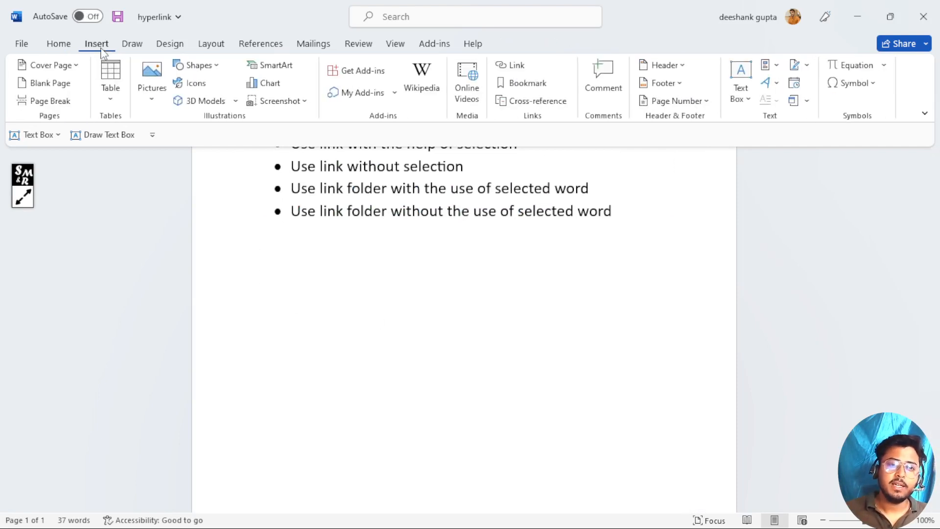
{"action": "left_click", "coordinate": [307, 104]}
{"action": "left_click", "coordinate": [301, 218]}
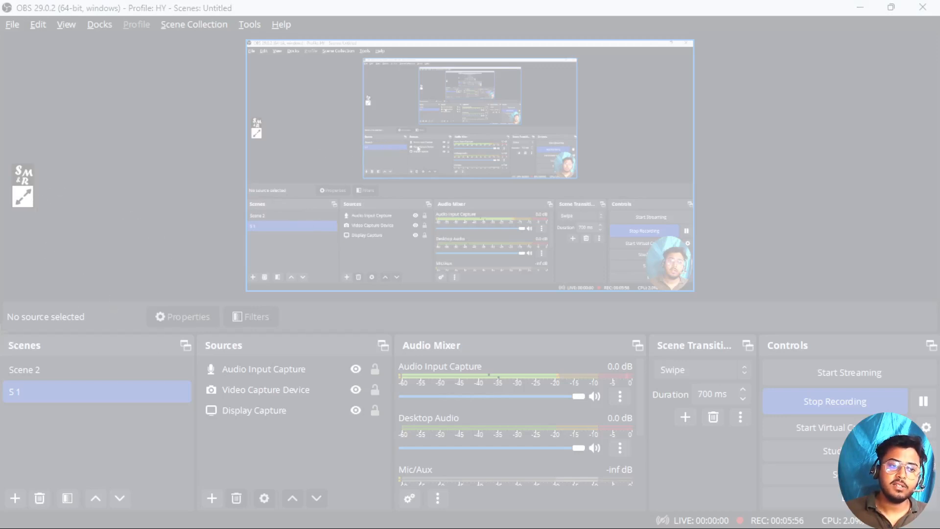
{"action": "left_click_drag", "start_coordinate": [1, 332], "coordinate": [938, 510]}
{"action": "key", "text": "ctrl+v"}
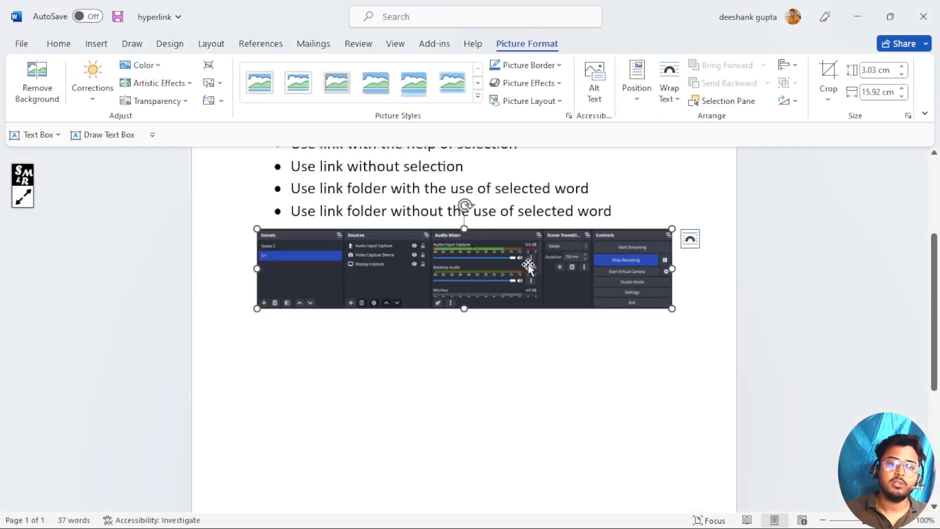
{"action": "mouse_move", "coordinate": [440, 270]}
{"action": "left_mouse_down"}
{"action": "mouse_move", "coordinate": [433, 331]}
{"action": "mouse_move", "coordinate": [429, 254]}
{"action": "left_mouse_up"}
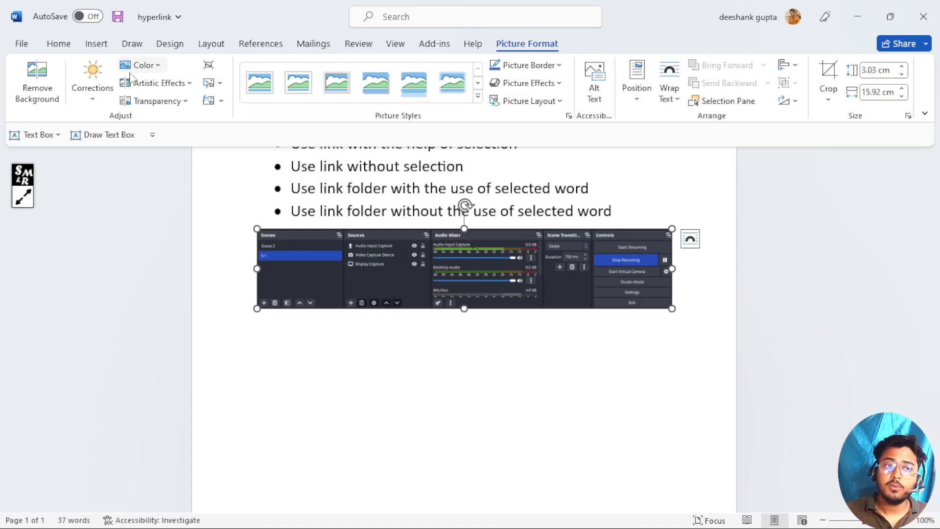
{"action": "left_click", "coordinate": [97, 45]}
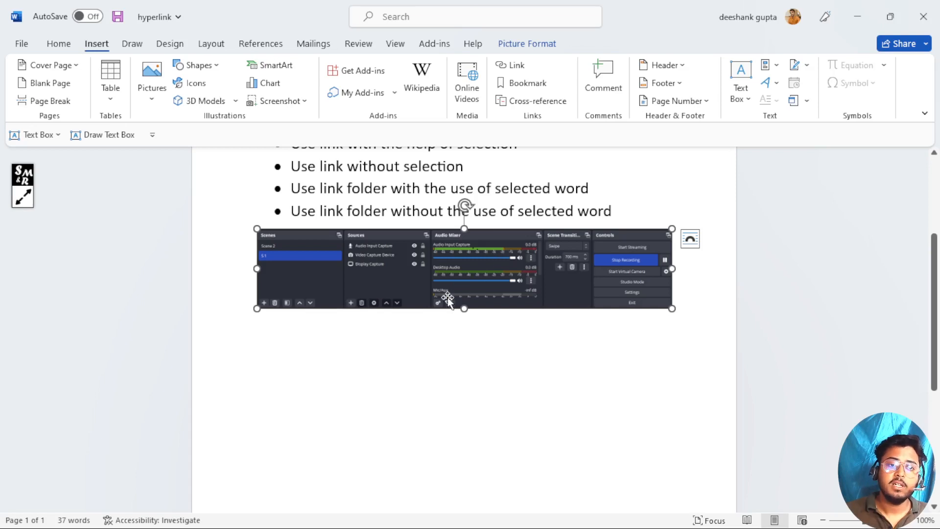
Step: Switch to the learning layers YouTube channel in Edge and capture its page area with a rectangular Windows snip
{"action": "key", "text": "alt+Tab"}
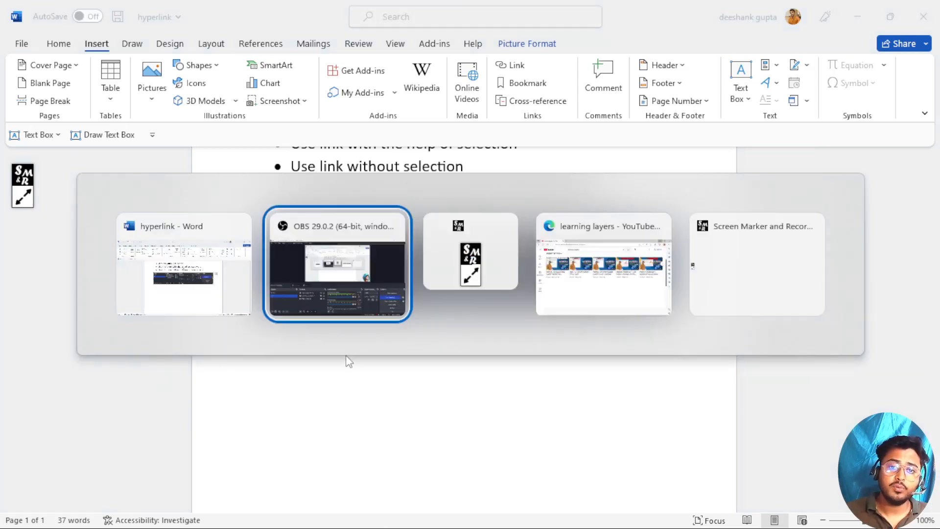
{"action": "key", "text": "alt+Tab"}
{"action": "key", "text": "alt+Tab"}
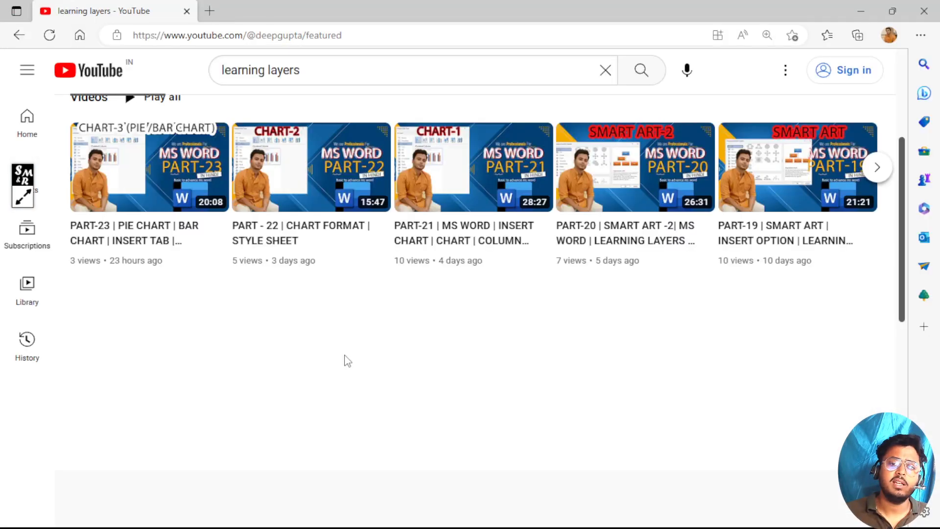
{"action": "scroll", "coordinate": [342, 349], "scroll_direction": "up", "scroll_amount": 4}
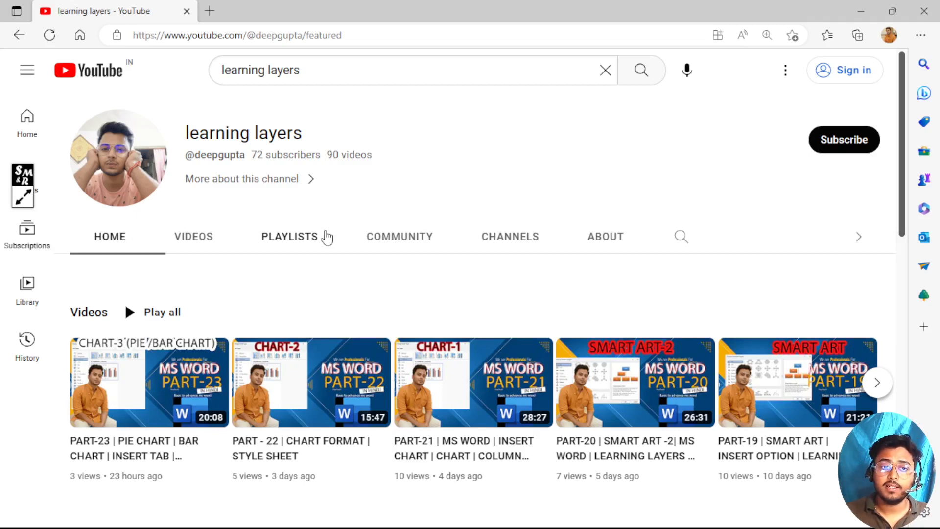
{"action": "key", "text": "super+shift+s"}
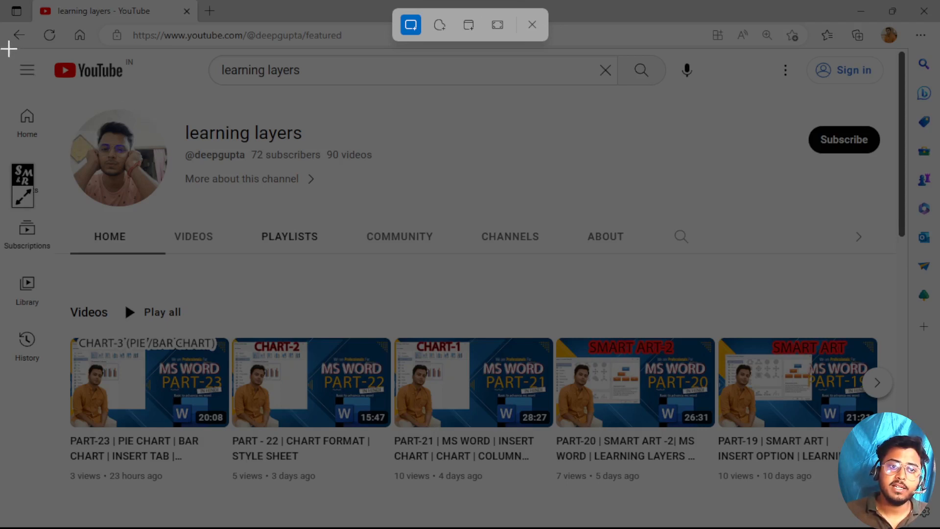
{"action": "left_click_drag", "start_coordinate": [9, 49], "coordinate": [890, 499]}
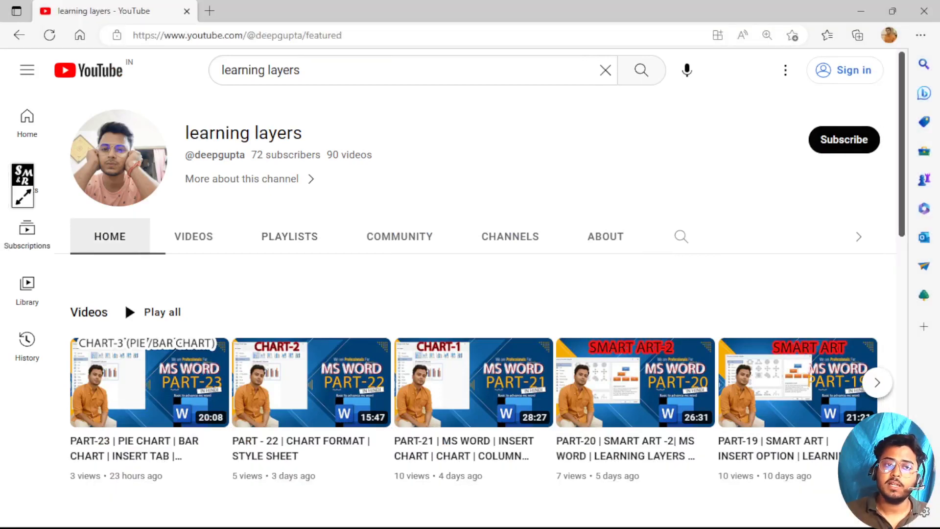
Step: Minimize the browser and paste the YouTube channel snip below the OBS panels clipping in the Word document
{"action": "left_click", "coordinate": [862, 14]}
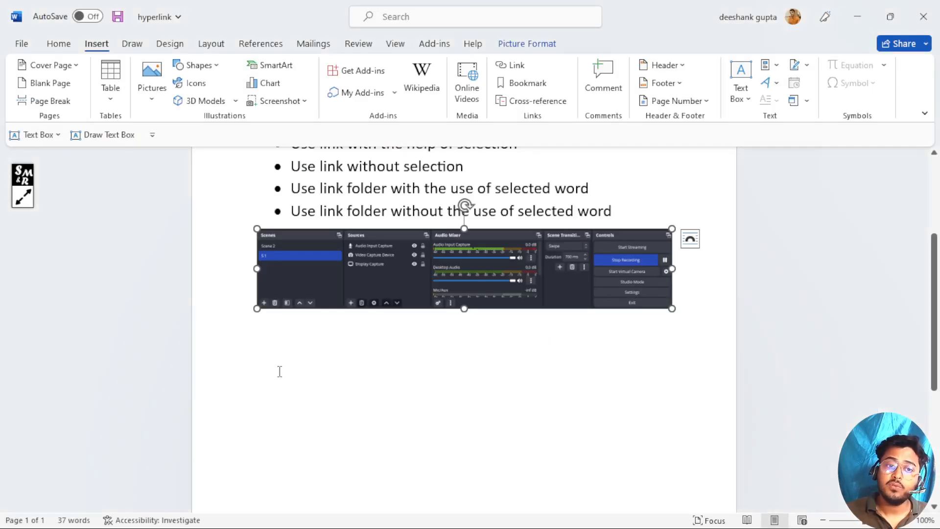
{"action": "left_click", "coordinate": [279, 371]}
{"action": "scroll", "coordinate": [279, 370], "scroll_direction": "down", "scroll_amount": 2}
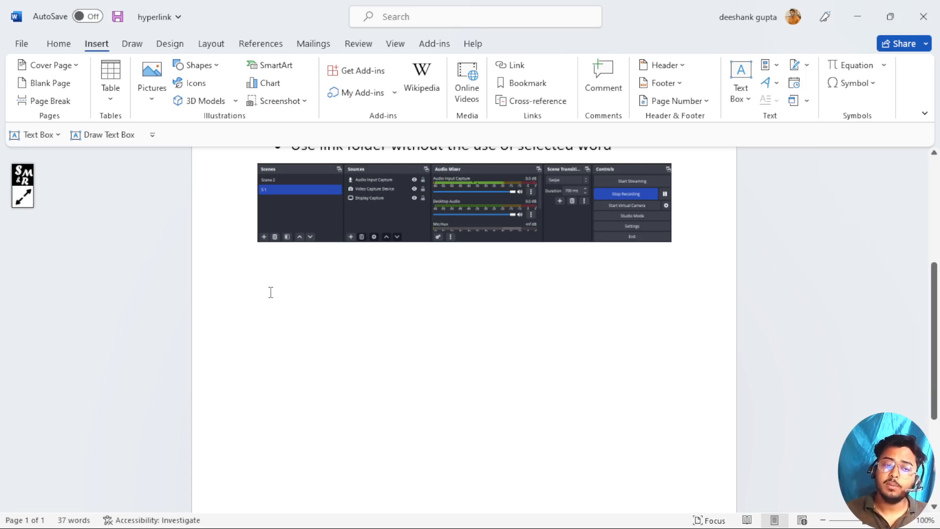
{"action": "key", "text": "ctrl+v"}
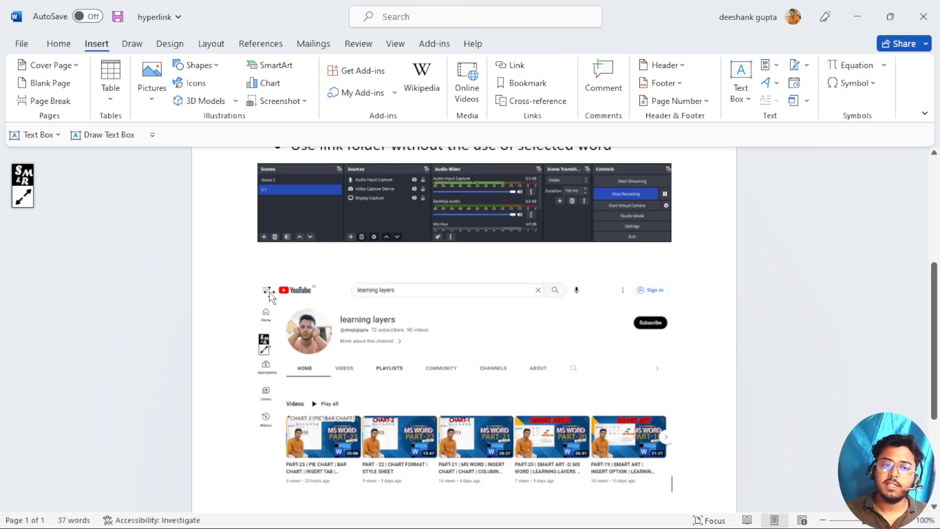
{"action": "scroll", "coordinate": [460, 366], "scroll_direction": "down", "scroll_amount": 2}
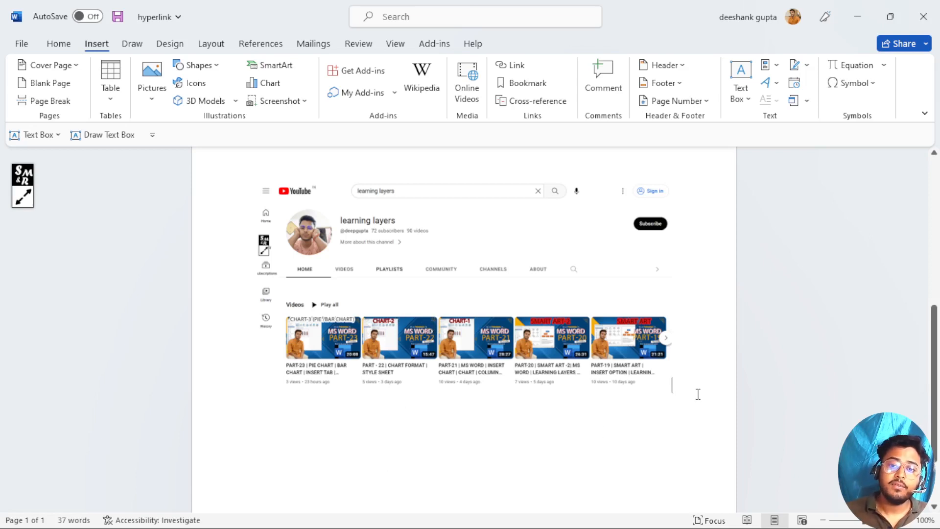
Step: Delete the pasted YouTube channel snip from the document after checking it against the browser page
{"action": "key", "text": "alt+Tab"}
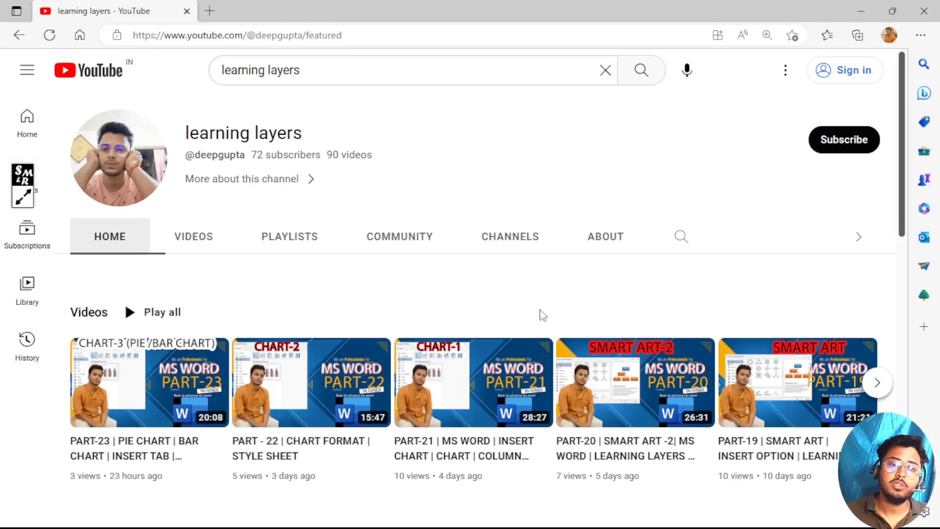
{"action": "key", "text": "alt+Tab"}
{"action": "left_click", "coordinate": [408, 262]}
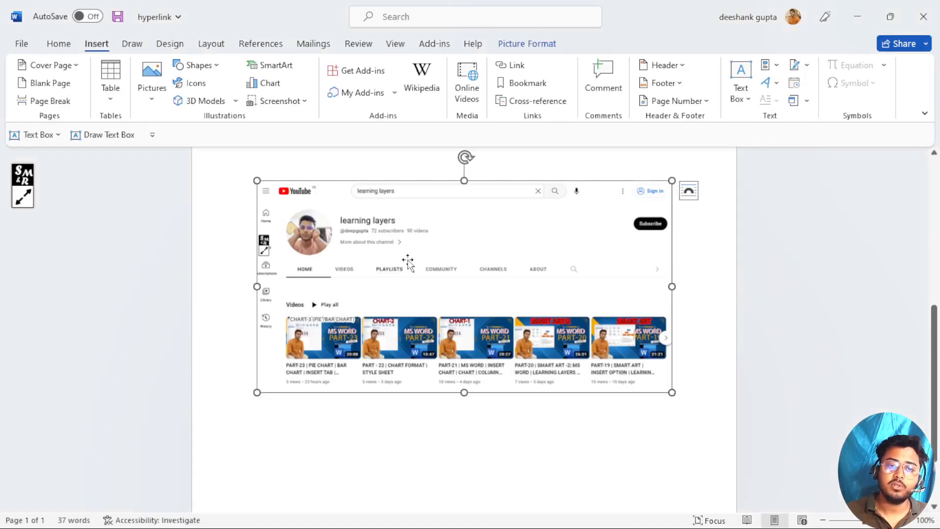
{"action": "key", "text": "Delete"}
Step: Switch to the learning layers channel in Edge and bring its created playlists into view
{"action": "key", "text": "alt+Tab"}
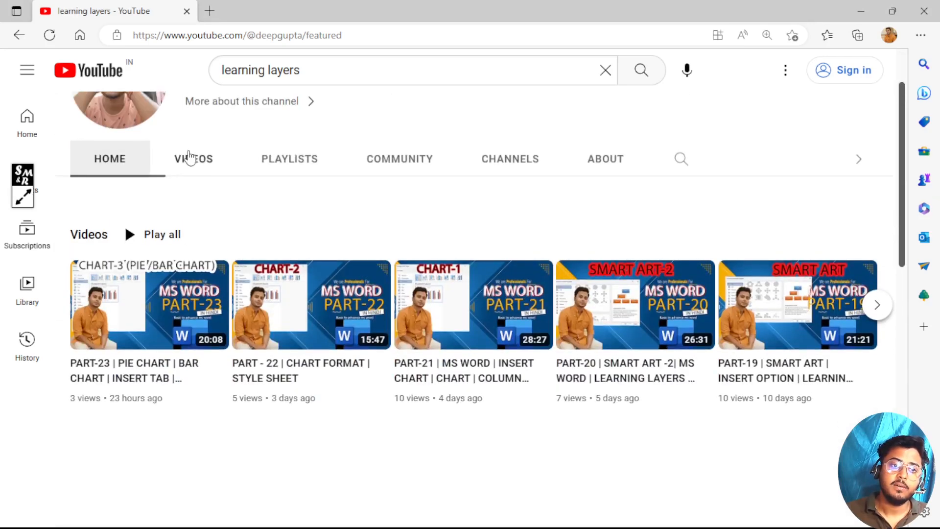
{"action": "left_click", "coordinate": [190, 156]}
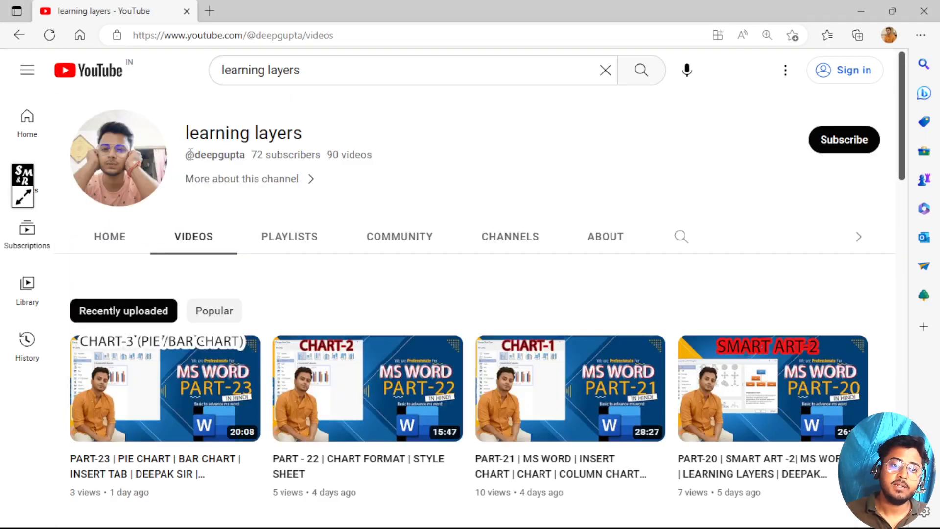
{"action": "left_click", "coordinate": [281, 240]}
{"action": "scroll", "coordinate": [280, 240], "scroll_direction": "down", "scroll_amount": 3}
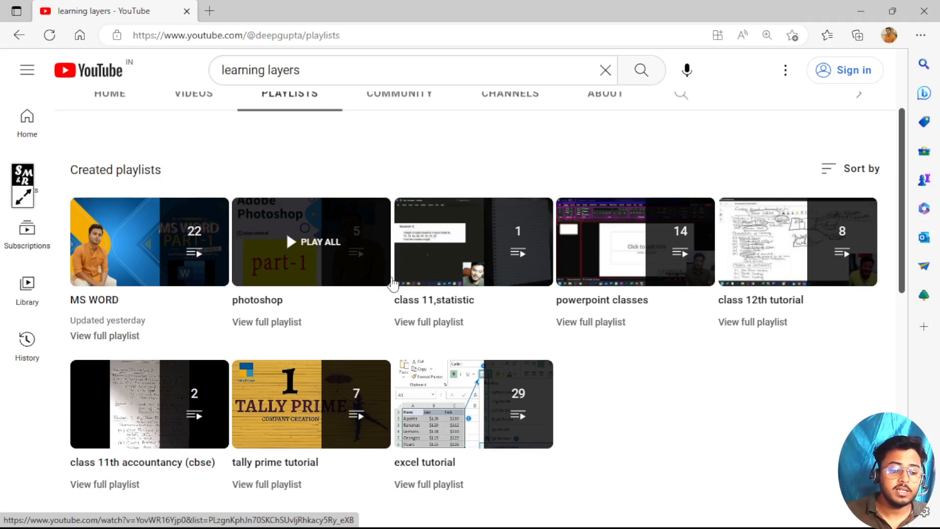
Step: Return to Word and paste the full-screen capture of the YouTube playlists page below the OBS panels clipping
{"action": "key", "text": "alt+Tab"}
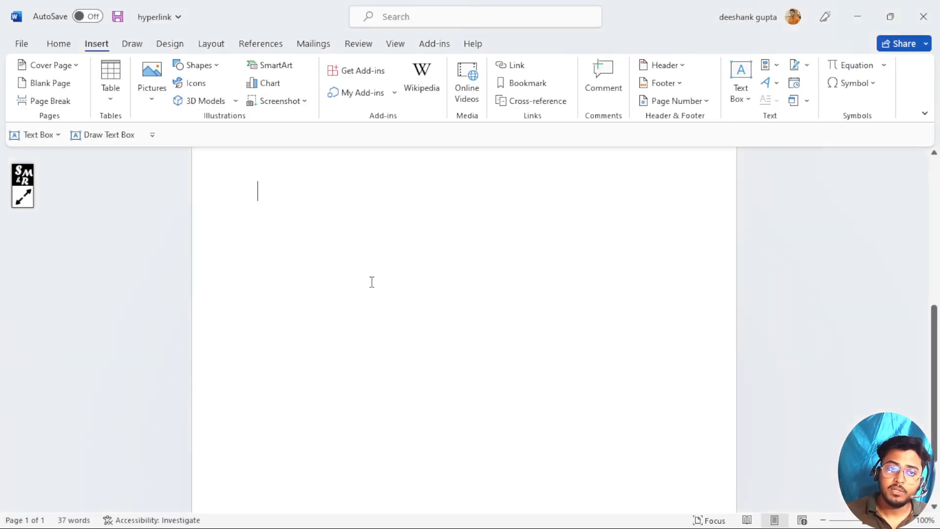
{"action": "key", "text": "ctrl+v"}
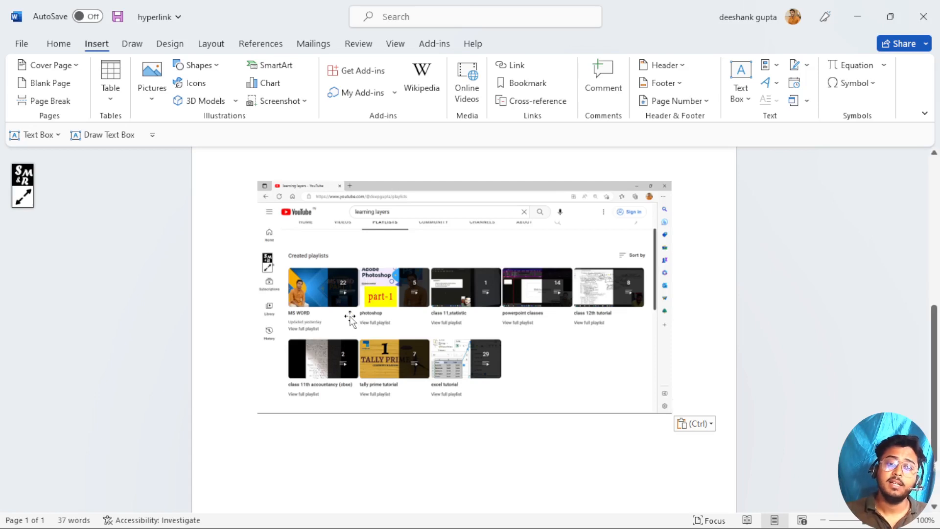
{"action": "scroll", "coordinate": [348, 319], "scroll_direction": "up", "scroll_amount": 3}
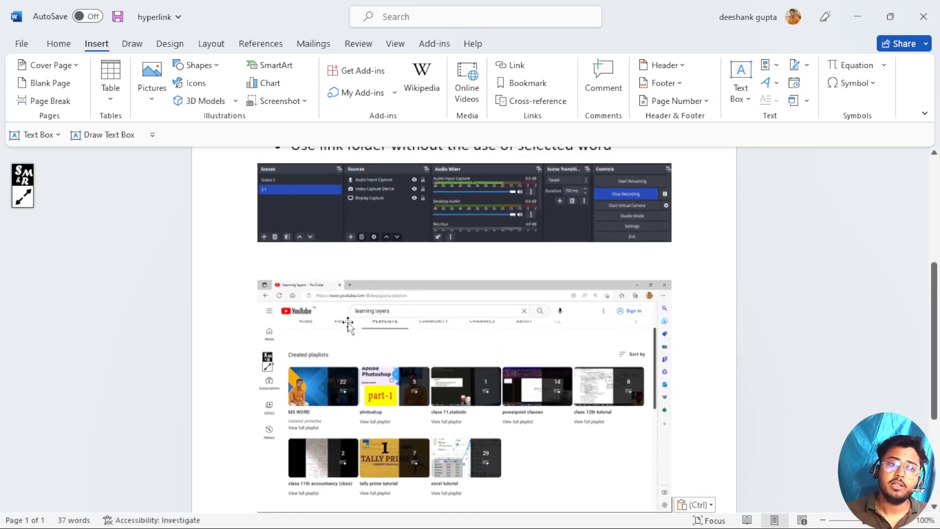
{"action": "scroll", "coordinate": [349, 324], "scroll_direction": "down", "scroll_amount": 2}
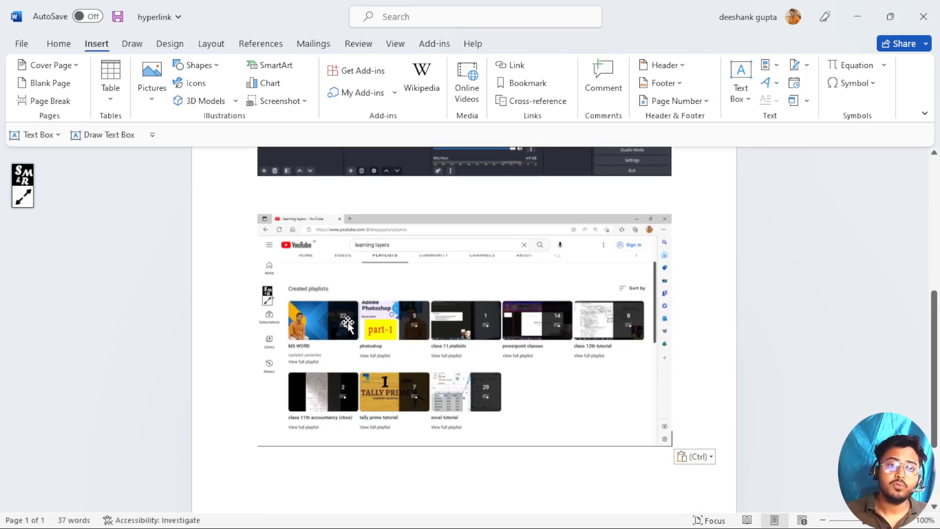
Step: Delete the YouTube playlists capture and the OBS panels clipping below the bulleted list
{"action": "scroll", "coordinate": [348, 323], "scroll_direction": "down", "scroll_amount": 4}
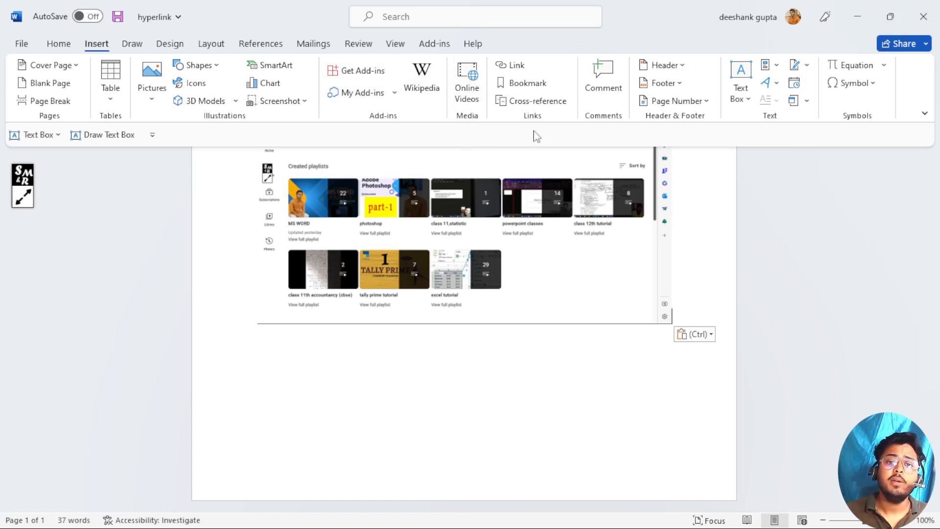
{"action": "scroll", "coordinate": [407, 421], "scroll_direction": "up", "scroll_amount": 5}
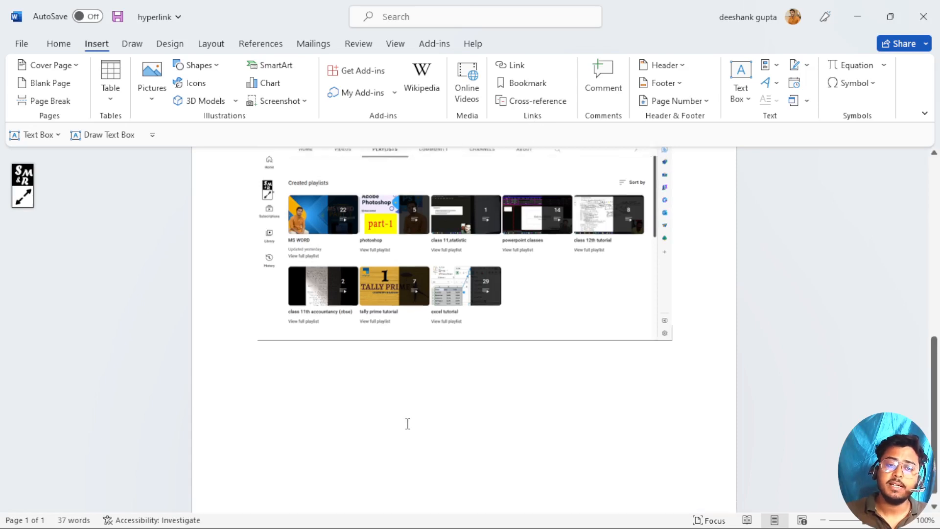
{"action": "left_click", "coordinate": [399, 445]}
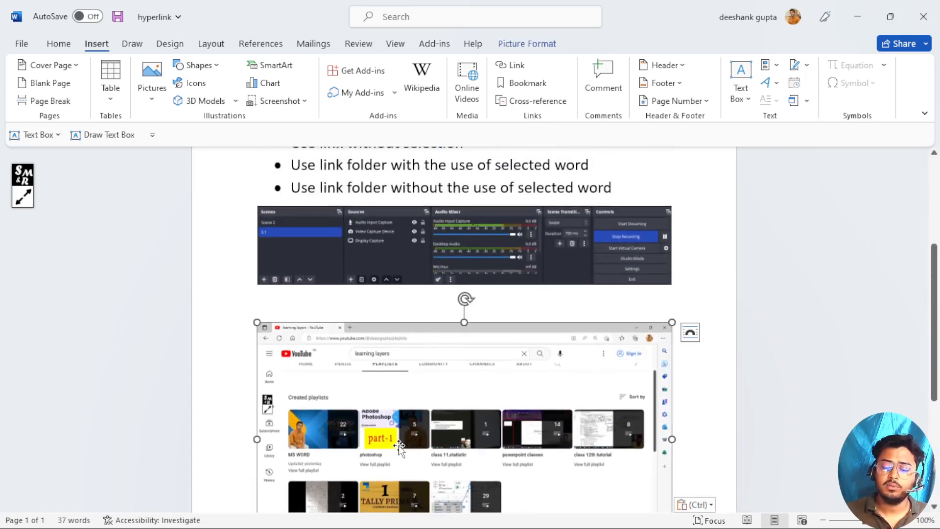
{"action": "key", "text": "Delete"}
{"action": "left_click", "coordinate": [438, 256]}
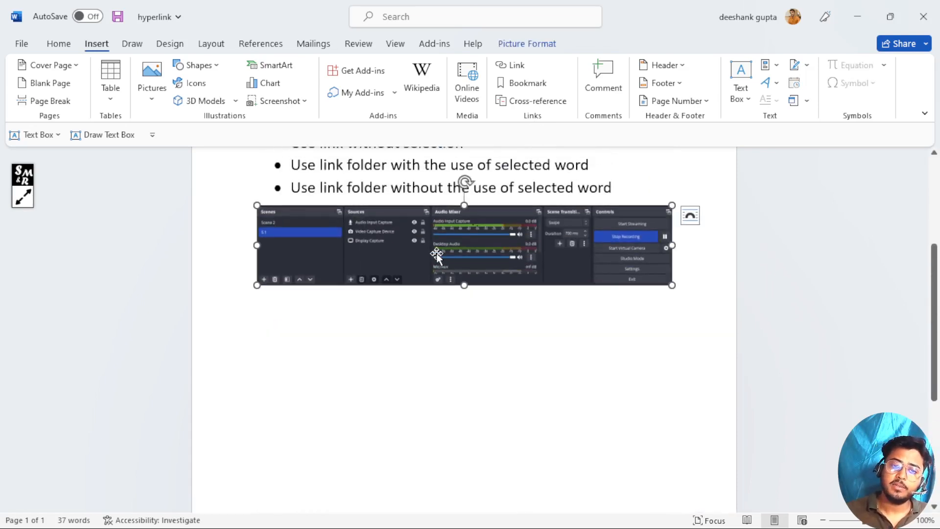
{"action": "key", "text": "Delete"}
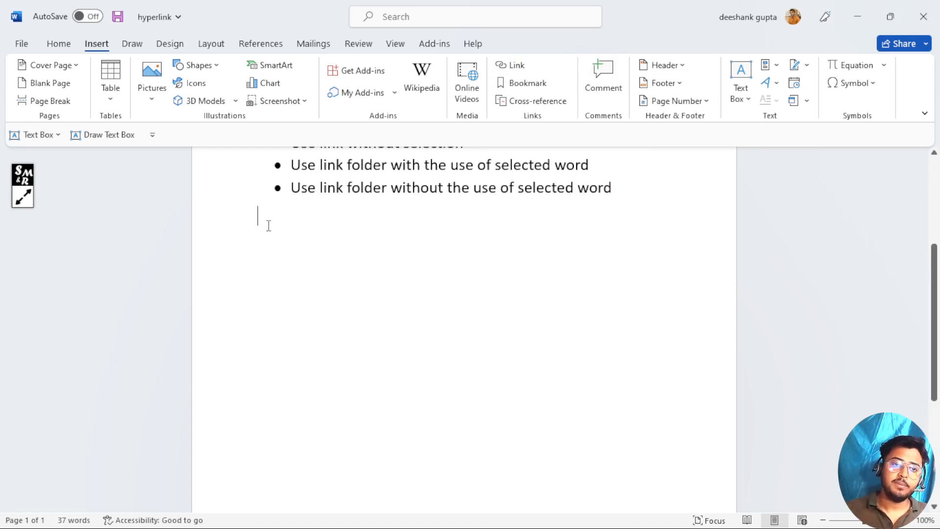
Step: Generate sample paragraphs below the bulleted list with =rand() and check them up to the list
{"action": "type", "text": "="}
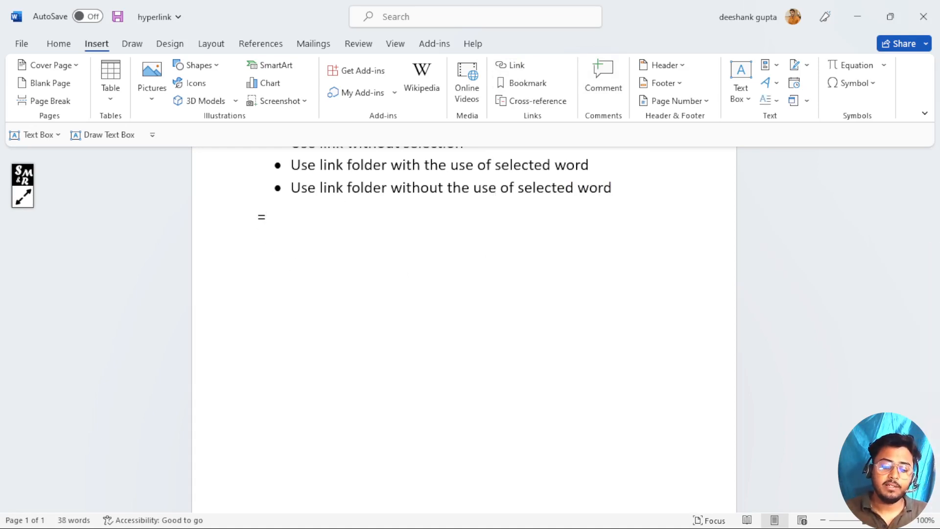
{"action": "type", "text": "rand()"}
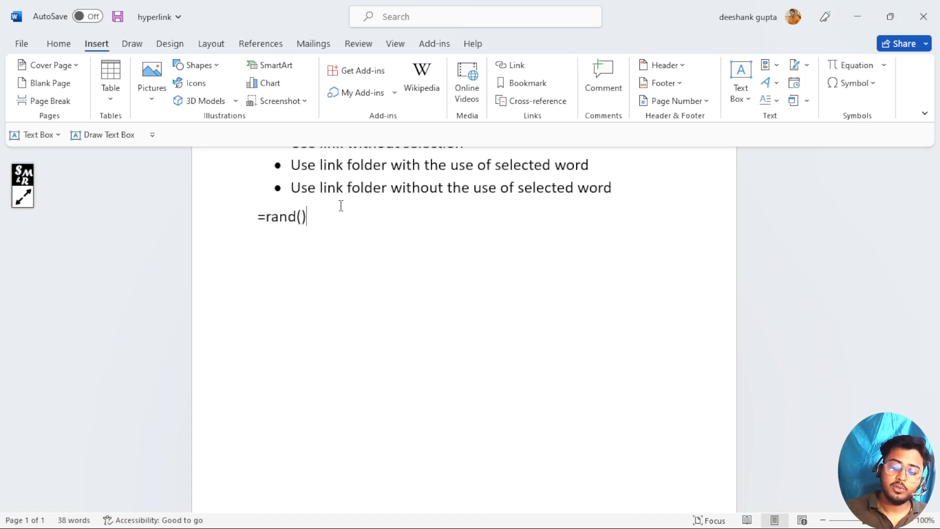
{"action": "key", "text": "Return"}
{"action": "scroll", "coordinate": [341, 205], "scroll_direction": "up", "scroll_amount": 6}
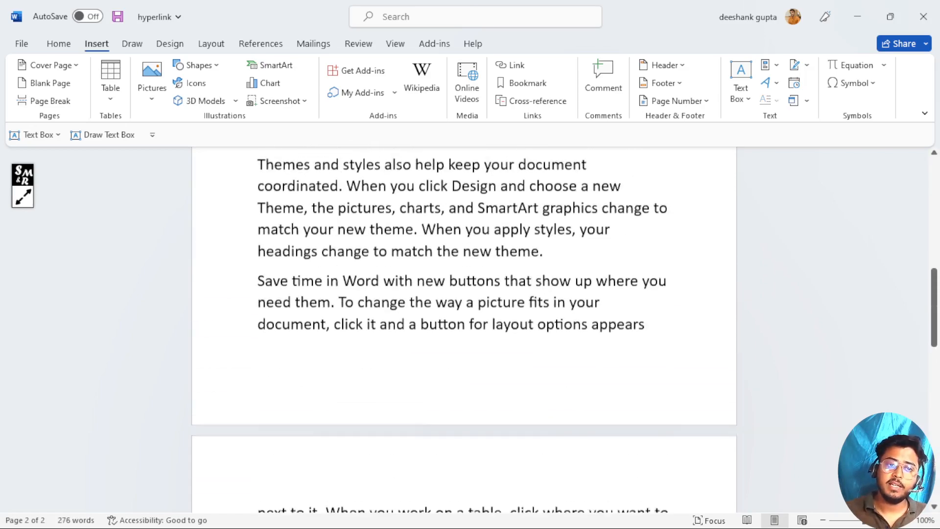
{"action": "scroll", "coordinate": [464, 329], "scroll_direction": "up", "scroll_amount": 5}
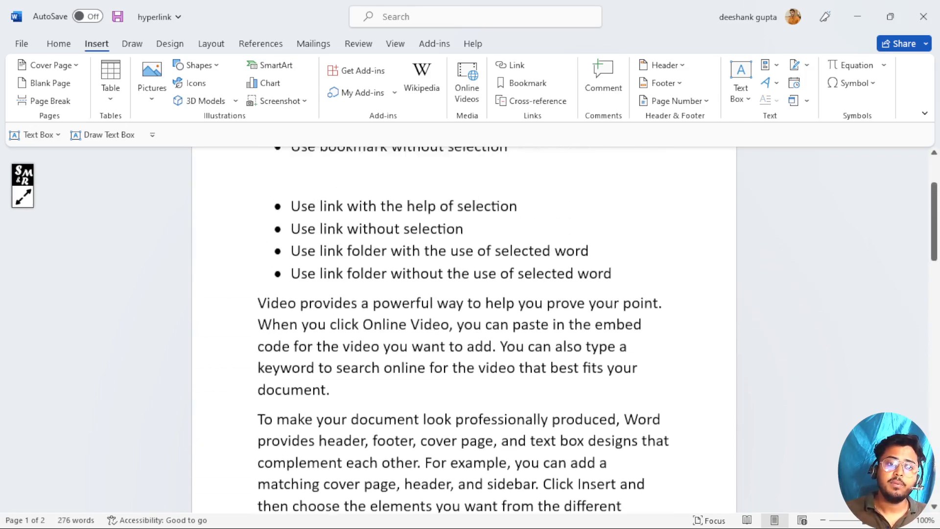
{"action": "scroll", "coordinate": [341, 206], "scroll_direction": "down", "scroll_amount": 1}
Step: Undo the generated paragraphs and generate longer sample text with =rand(80) instead
{"action": "key", "text": "ctrl+z"}
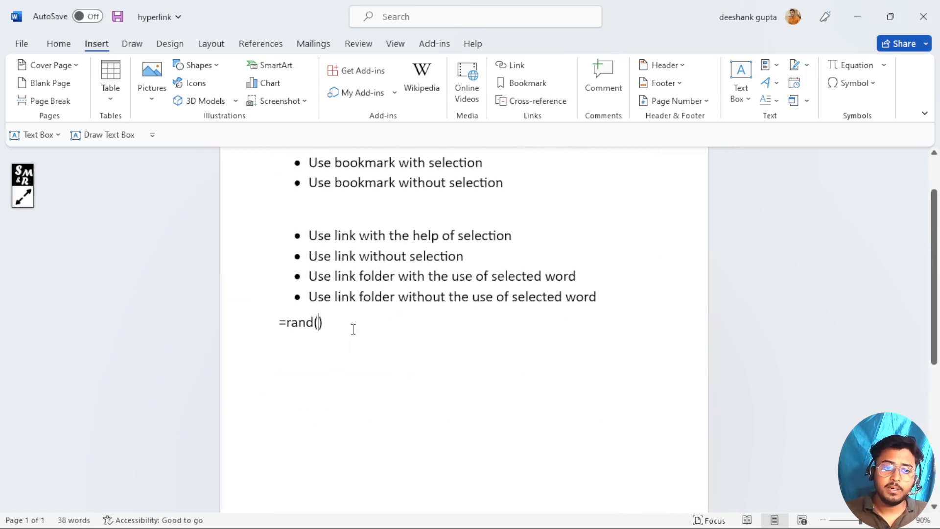
{"action": "key", "text": "Left"}
{"action": "key", "text": "Left"}
{"action": "type", "text": "80"}
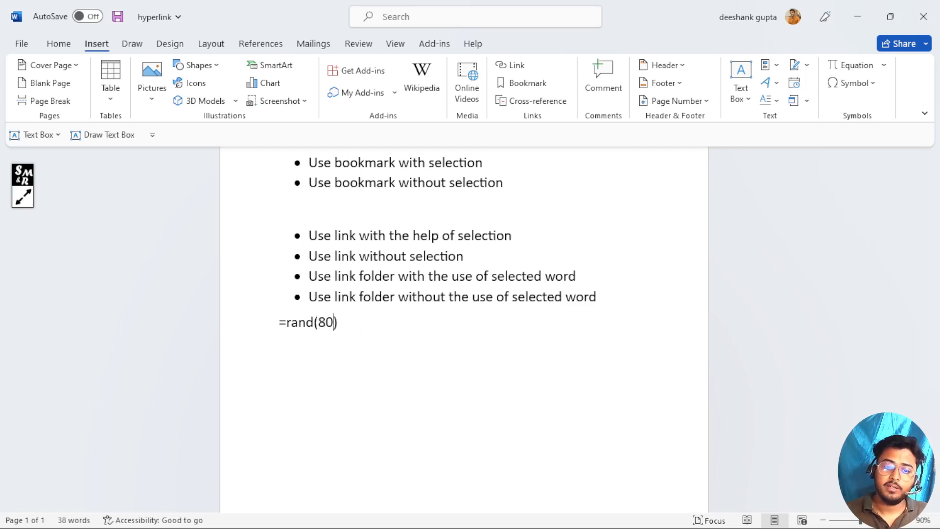
{"action": "key", "text": "Return"}
{"action": "key", "text": "BackSpace"}
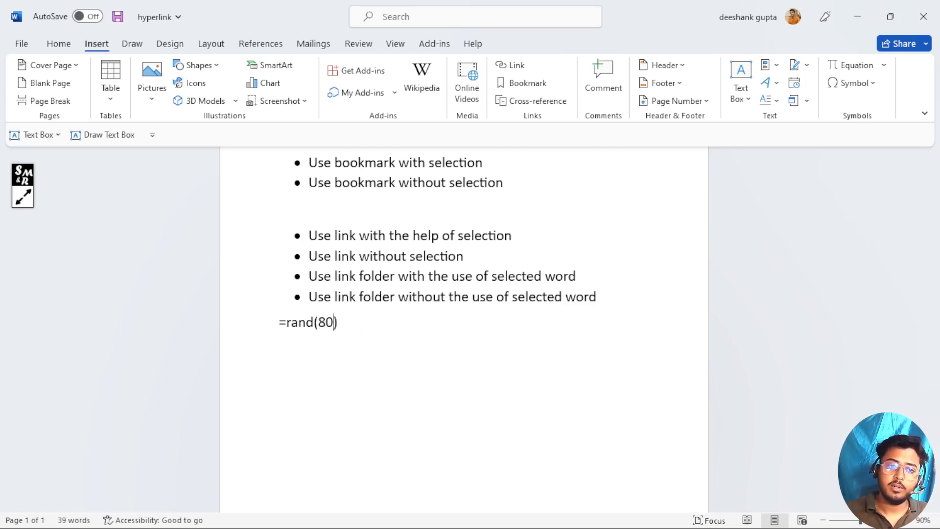
{"action": "key", "text": "End"}
{"action": "key", "text": "Return"}
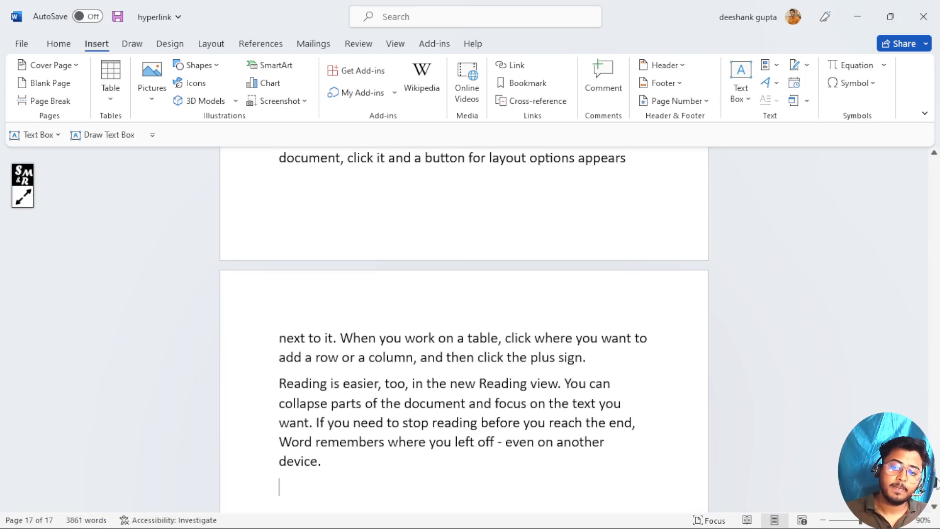
Step: Look through the generated text from the start of the document to its second page
{"action": "scroll", "coordinate": [939, 325], "scroll_direction": "down", "scroll_amount": 2}
{"action": "left_click_drag", "start_coordinate": [935, 353], "coordinate": [930, 182]}
{"action": "left_click_drag", "start_coordinate": [933, 180], "coordinate": [933, 163]}
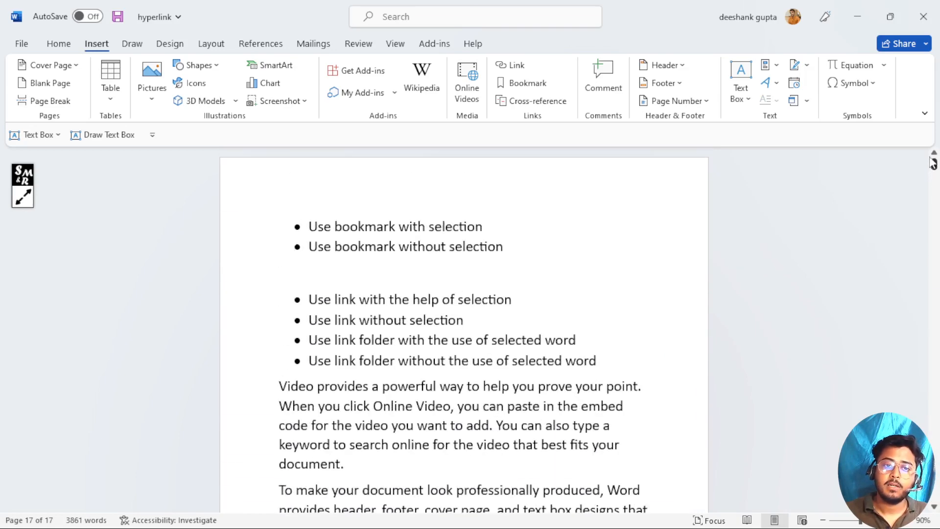
{"action": "scroll", "coordinate": [527, 413], "scroll_direction": "down", "scroll_amount": 3}
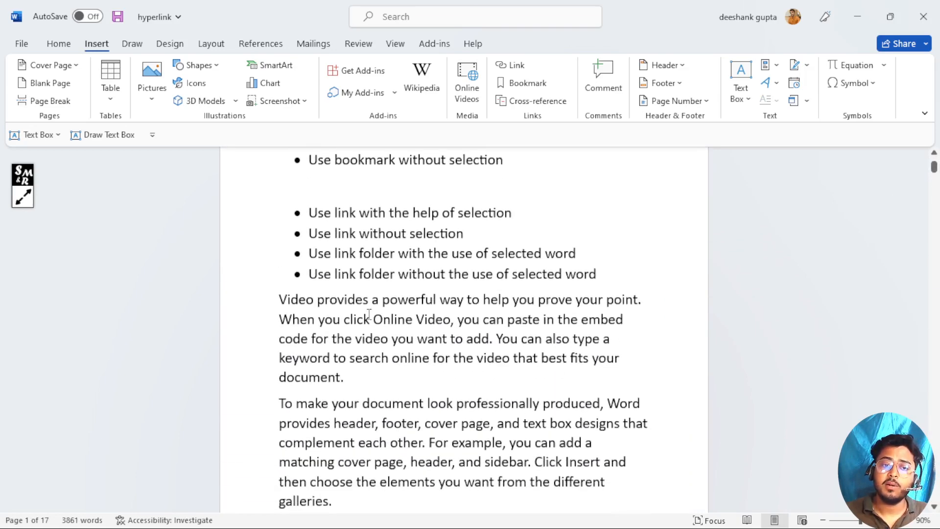
{"action": "scroll", "coordinate": [373, 318], "scroll_direction": "up", "scroll_amount": 2, "text": "ctrl"}
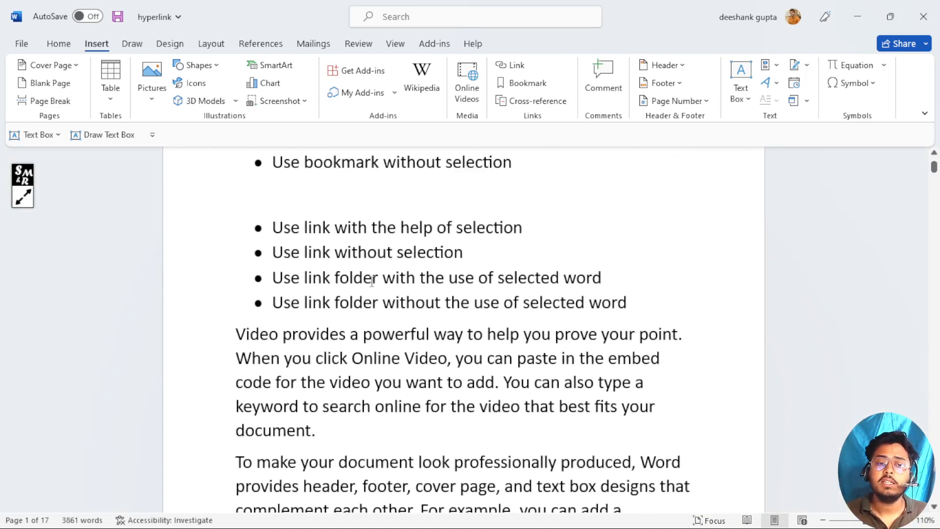
{"action": "scroll", "coordinate": [324, 379], "scroll_direction": "down", "scroll_amount": 2}
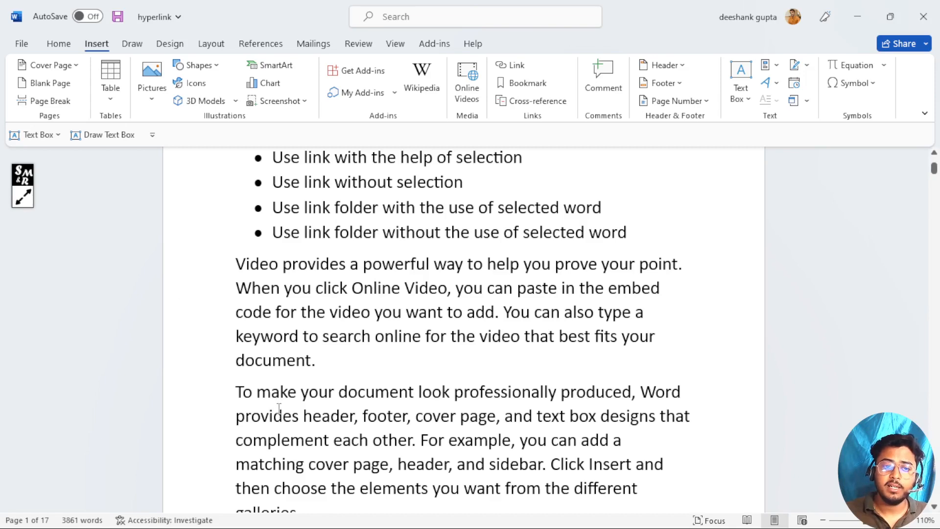
{"action": "scroll", "coordinate": [278, 408], "scroll_direction": "down", "scroll_amount": 5}
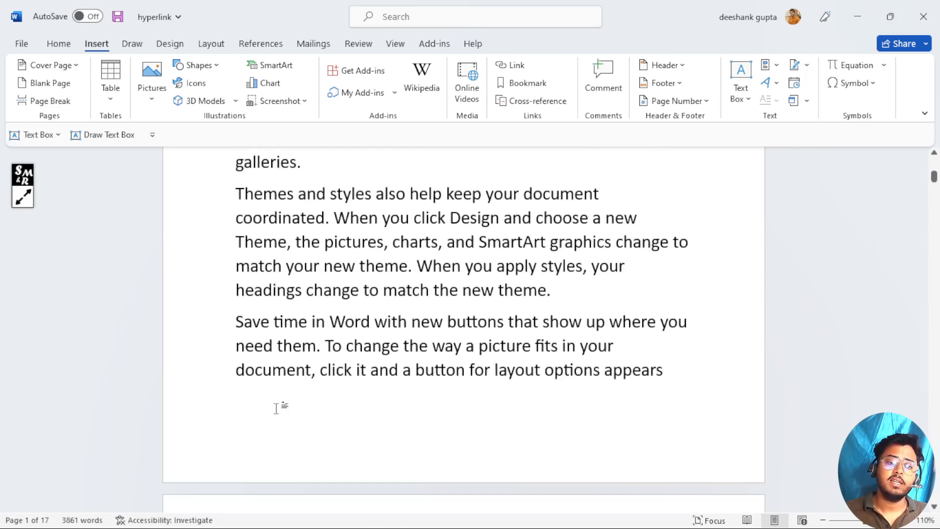
{"action": "scroll", "coordinate": [282, 408], "scroll_direction": "down", "scroll_amount": 6}
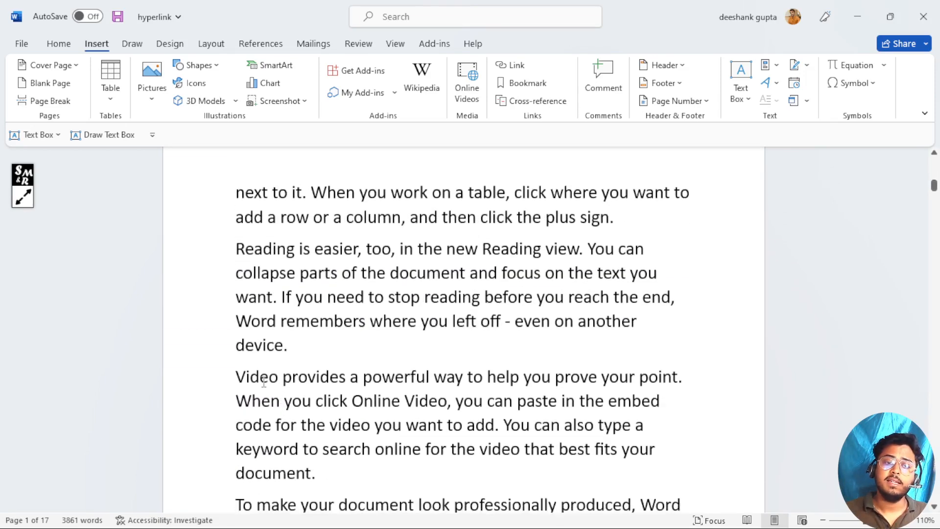
{"action": "left_click", "coordinate": [238, 376]}
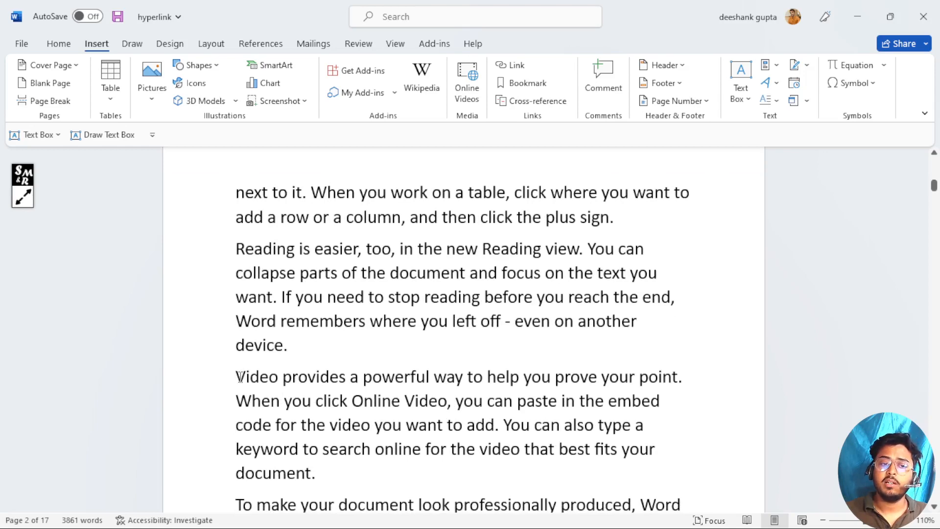
{"action": "left_click_drag", "start_coordinate": [237, 377], "coordinate": [343, 379]}
{"action": "scroll", "coordinate": [340, 419], "scroll_direction": "down", "scroll_amount": 4}
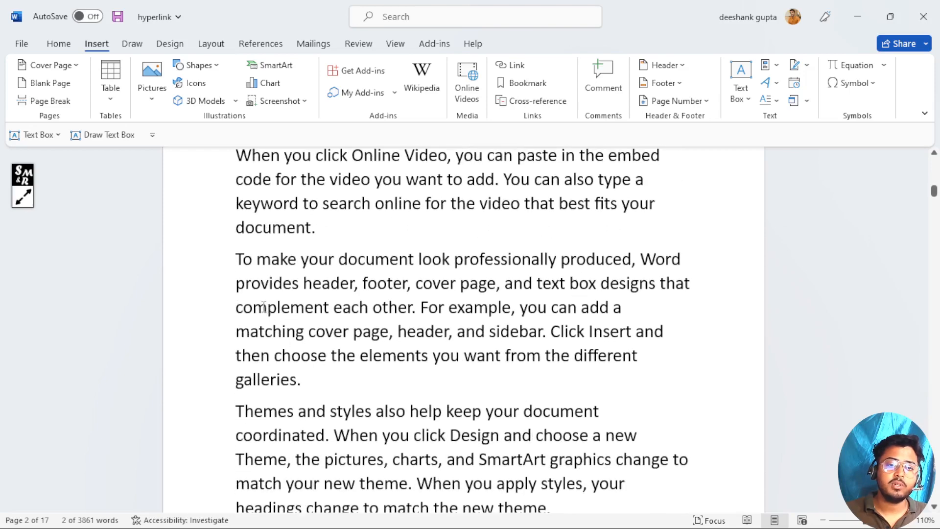
Step: Add a bookmark named complement to the word "complement" on page 2, with the bookmark list sorted by Name
{"action": "left_click", "coordinate": [263, 307]}
{"action": "left_click_drag", "start_coordinate": [243, 307], "coordinate": [322, 307]}
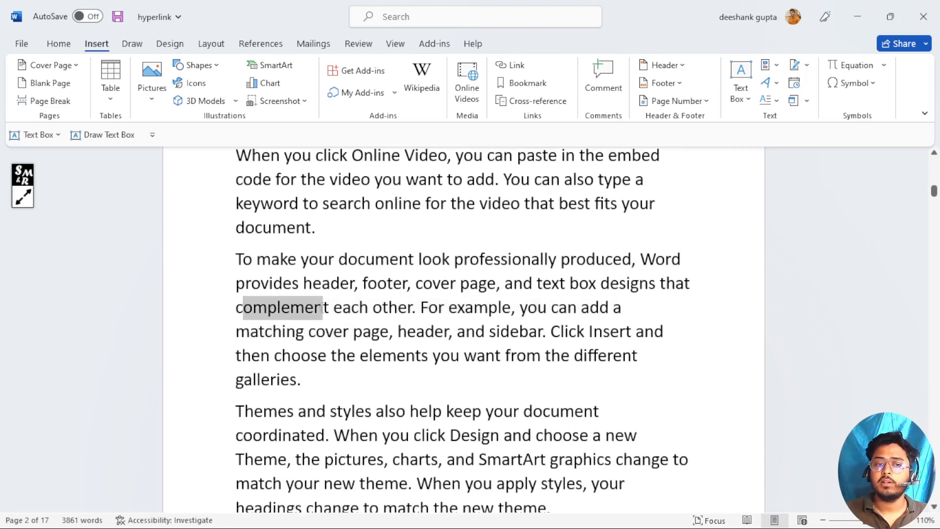
{"action": "left_click", "coordinate": [242, 309]}
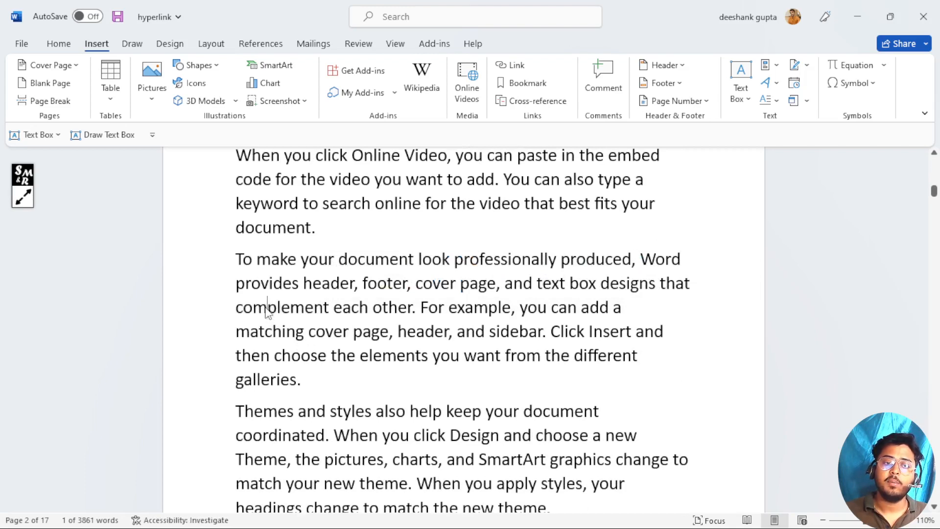
{"action": "left_click_drag", "start_coordinate": [239, 310], "coordinate": [330, 309]}
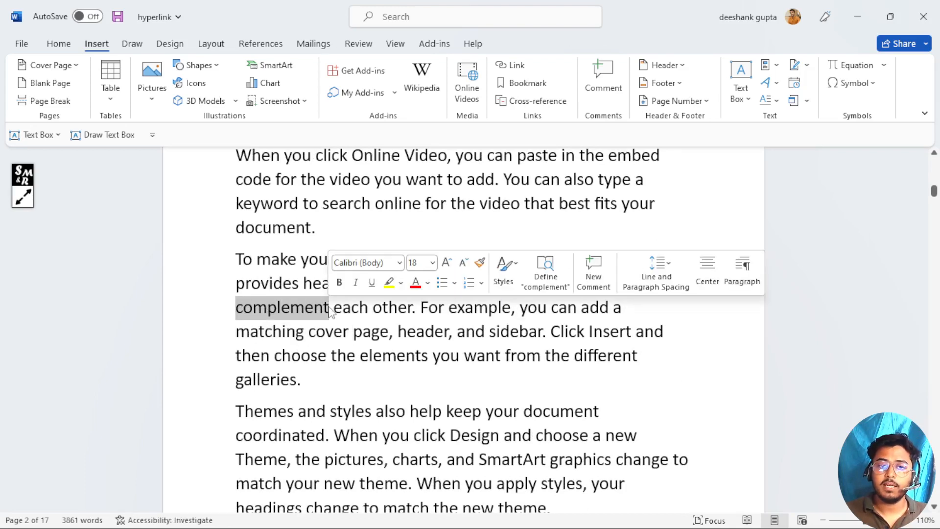
{"action": "left_click", "coordinate": [527, 85]}
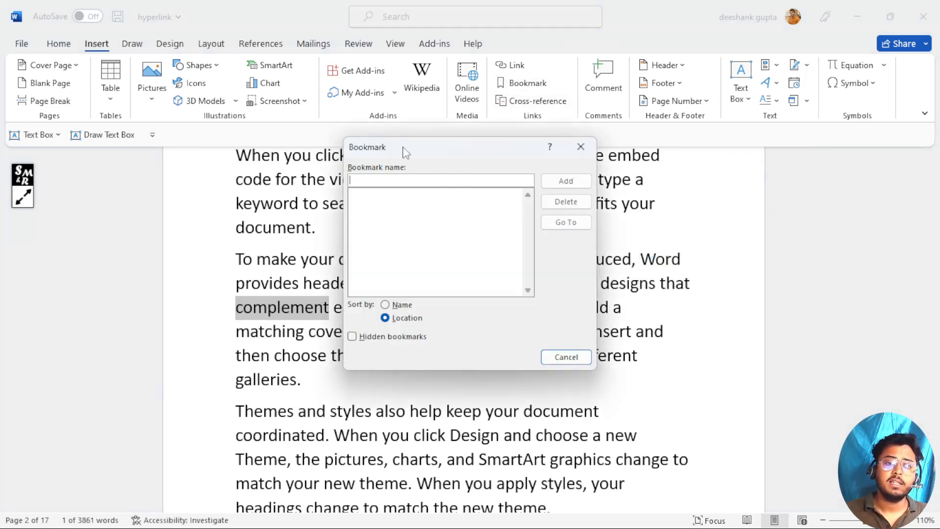
{"action": "left_click_drag", "start_coordinate": [405, 151], "coordinate": [527, 156]}
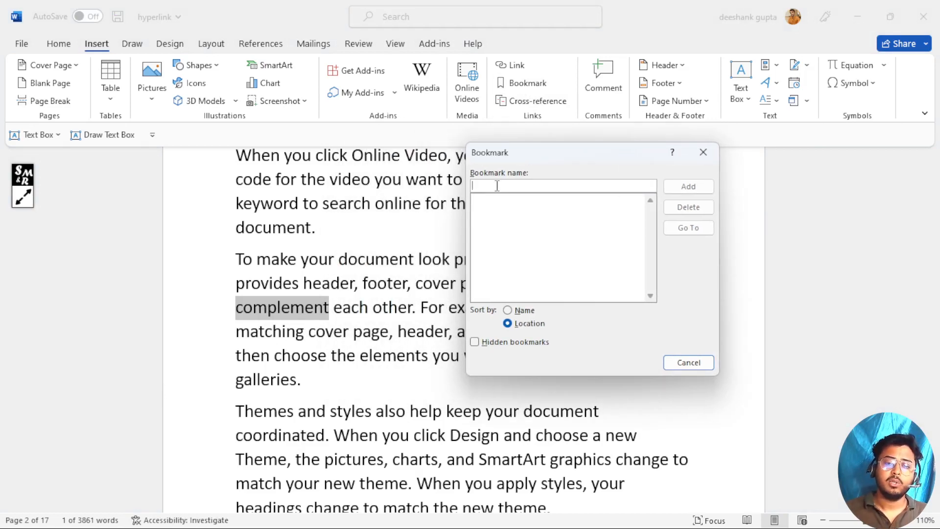
{"action": "type", "text": "com"}
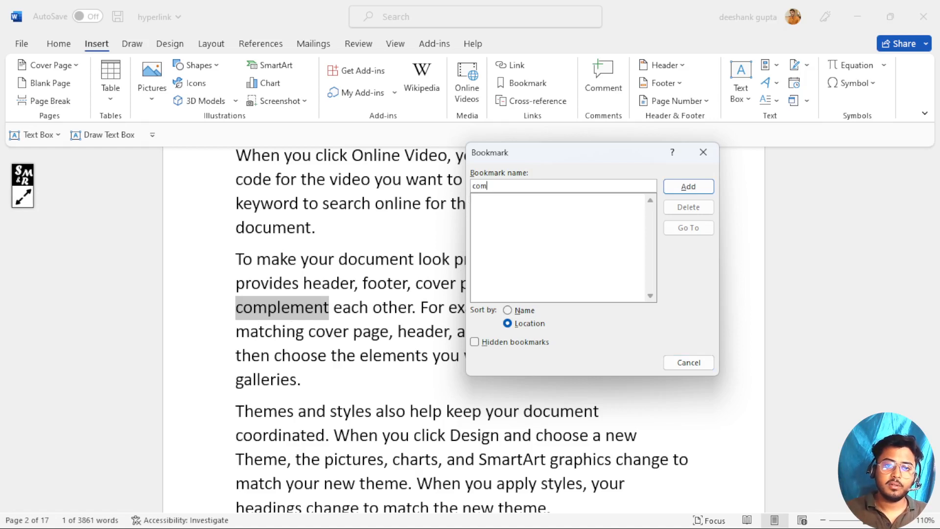
{"action": "type", "text": "plement"}
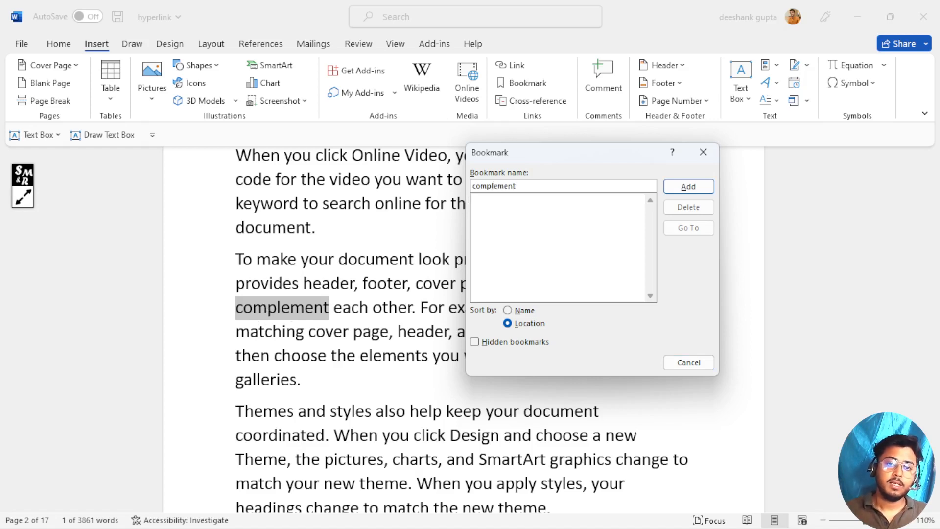
{"action": "left_click", "coordinate": [507, 310]}
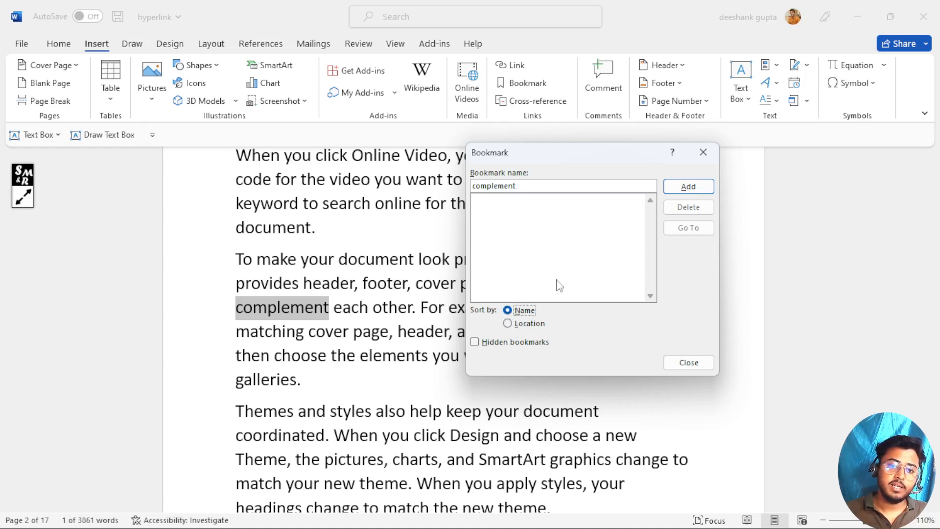
{"action": "left_click", "coordinate": [696, 196]}
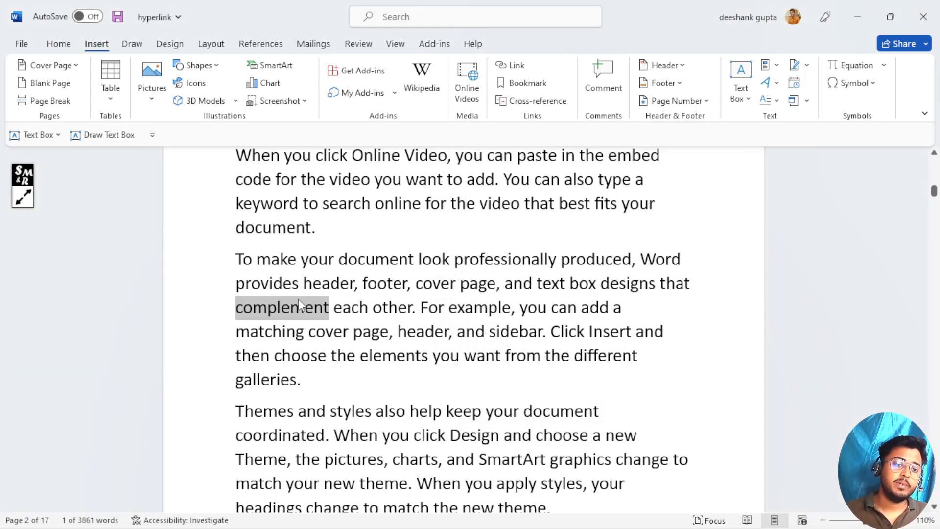
Step: Add a bookmark named smart_art to the word "SmartArt" in the "Themes and styles" paragraph on page 3
{"action": "scroll", "coordinate": [290, 333], "scroll_direction": "down", "scroll_amount": 1}
{"action": "scroll", "coordinate": [291, 333], "scroll_direction": "down", "scroll_amount": 6}
{"action": "scroll", "coordinate": [276, 331], "scroll_direction": "up", "scroll_amount": 5}
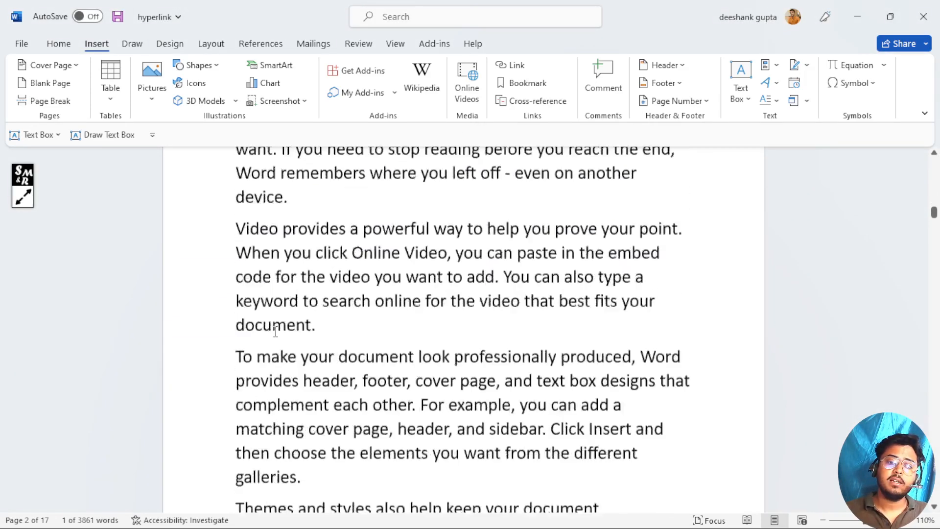
{"action": "scroll", "coordinate": [276, 331], "scroll_direction": "down", "scroll_amount": 2}
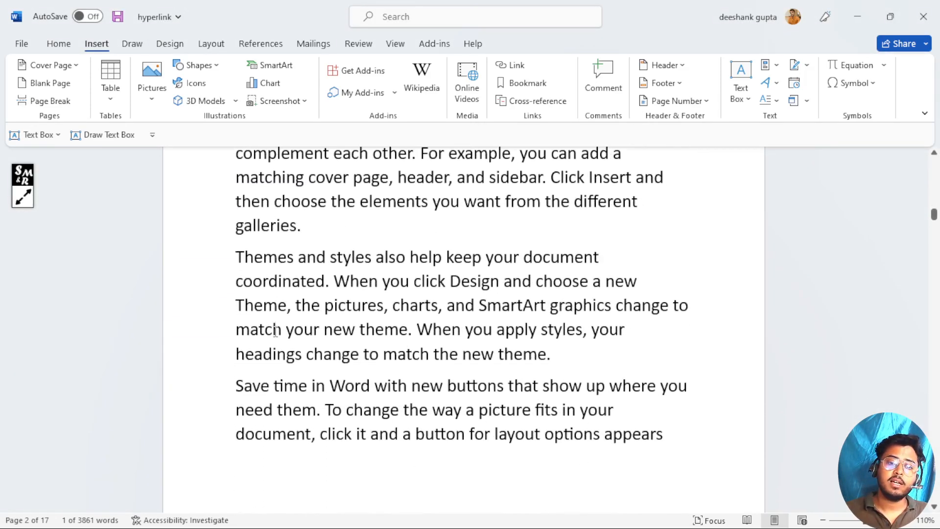
{"action": "double_click", "coordinate": [522, 307]}
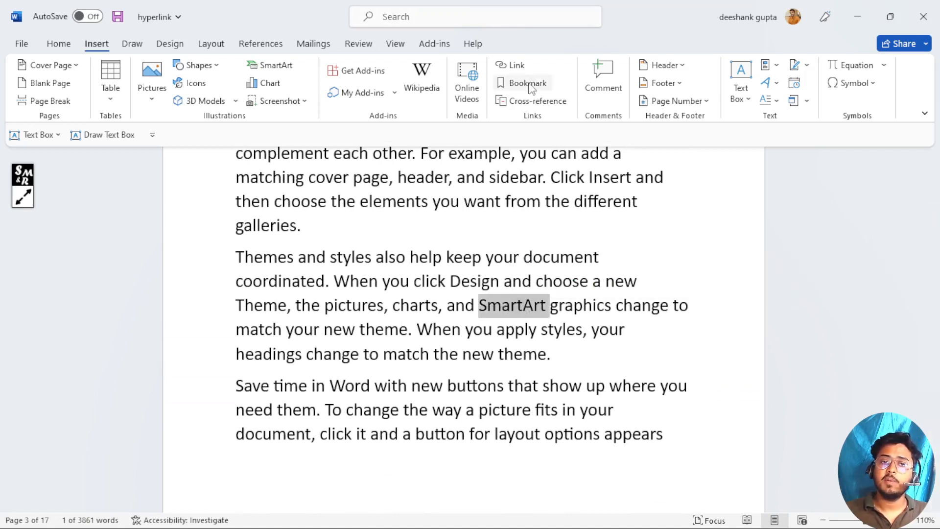
{"action": "left_click", "coordinate": [527, 83]}
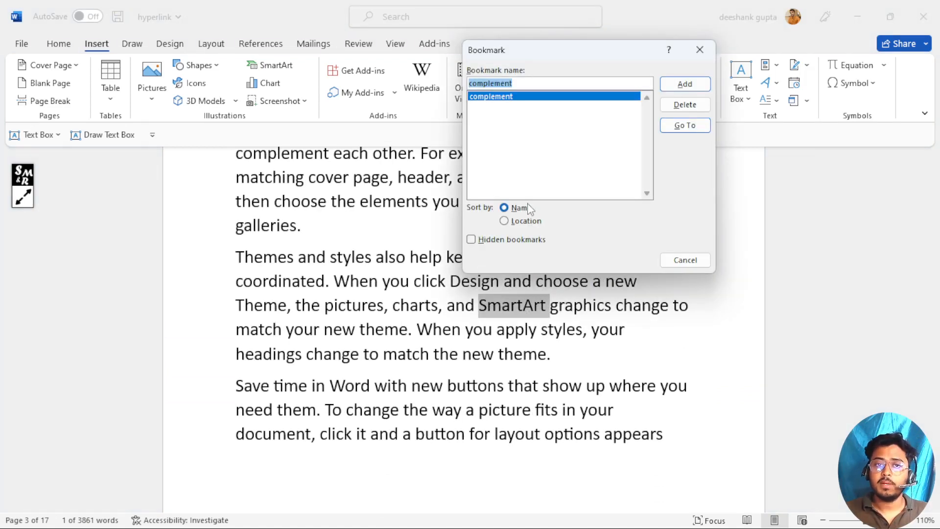
{"action": "type", "text": "smar"}
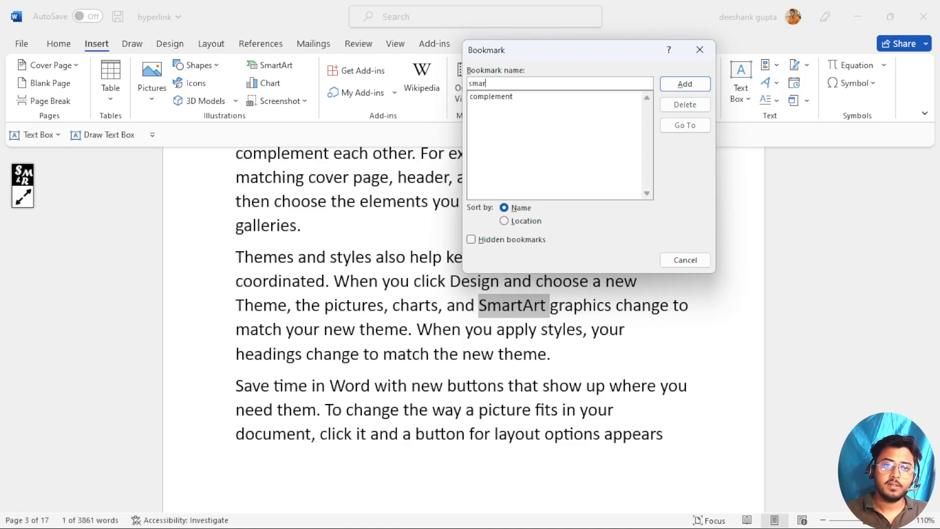
{"action": "type", "text": "t art"}
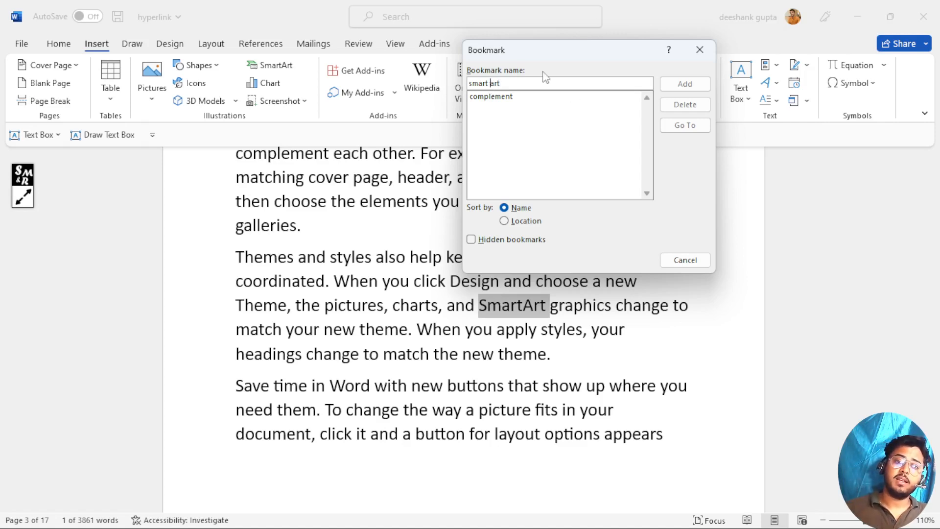
{"action": "left_click", "coordinate": [489, 83]}
{"action": "key", "text": "BackSpace"}
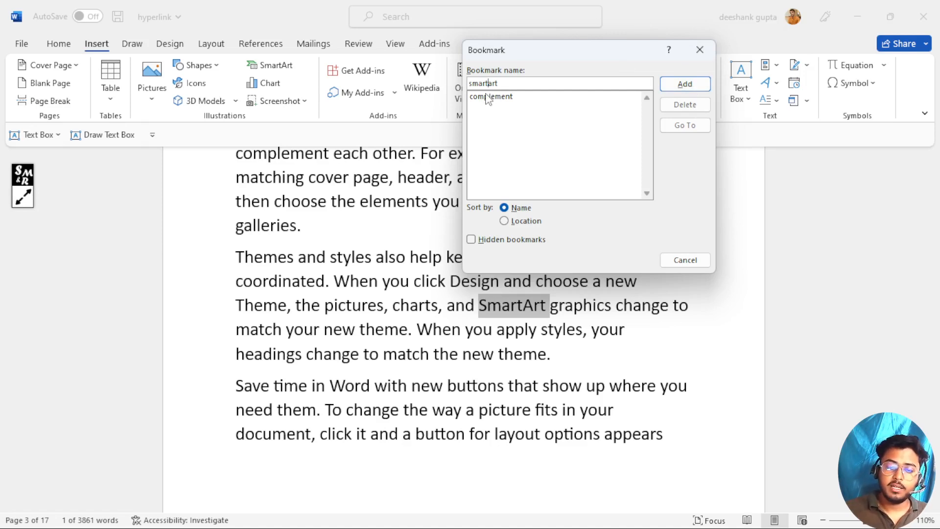
{"action": "type", "text": "_"}
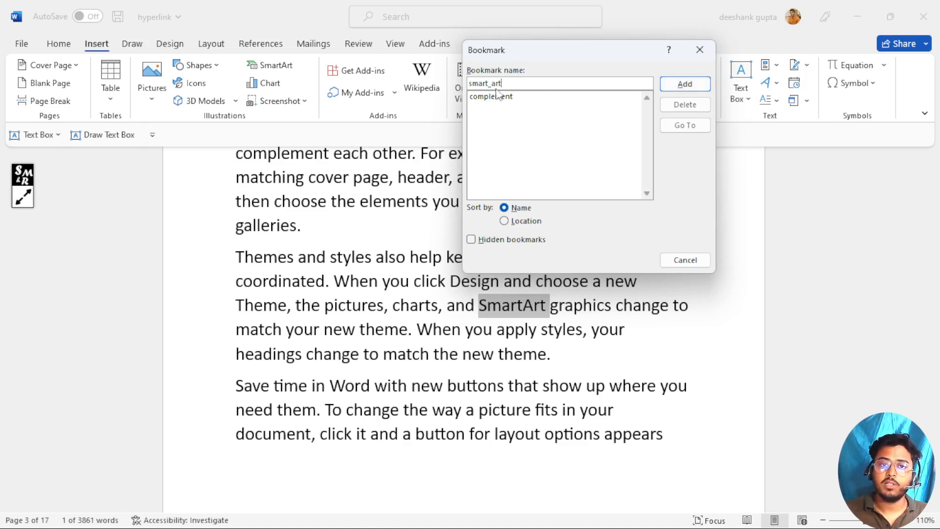
{"action": "left_click", "coordinate": [686, 84]}
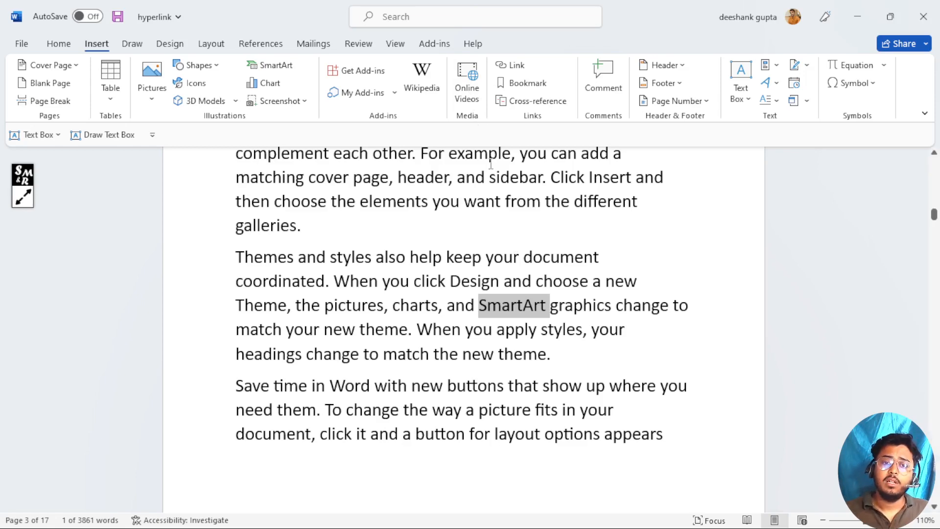
Step: Add a bookmark named left_off to the words "left off" in the "Reading is easier" paragraph on page 4
{"action": "scroll", "coordinate": [350, 438], "scroll_direction": "down", "scroll_amount": 10}
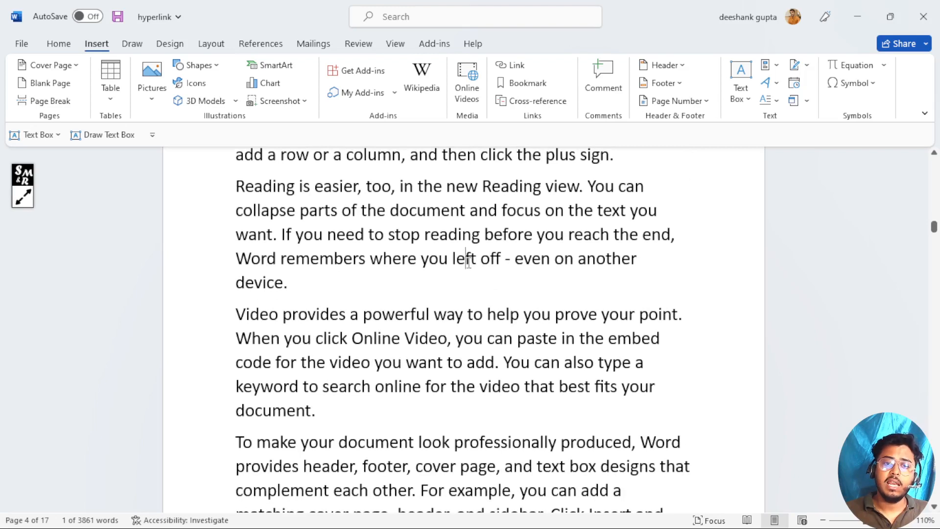
{"action": "double_click", "coordinate": [466, 260]}
{"action": "double_click", "coordinate": [496, 260]}
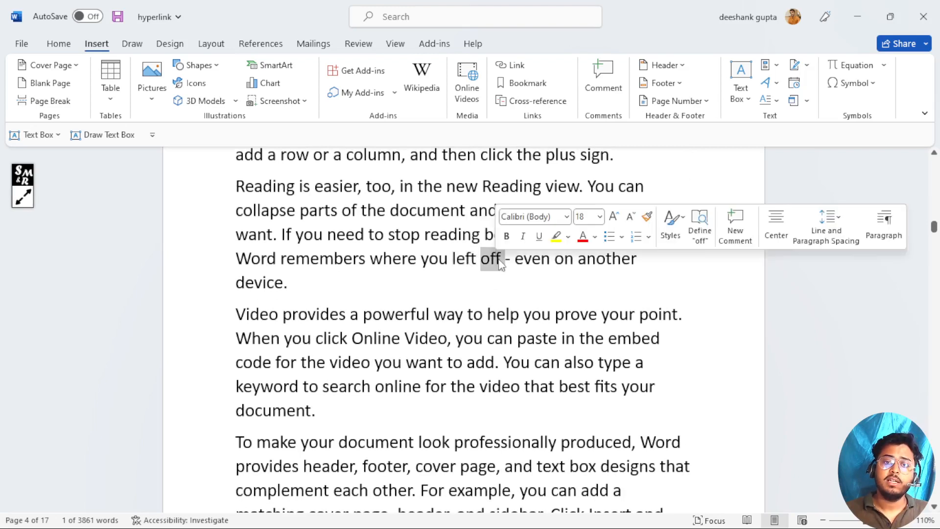
{"action": "left_click", "coordinate": [501, 260]}
{"action": "left_click_drag", "start_coordinate": [501, 261], "coordinate": [458, 265]}
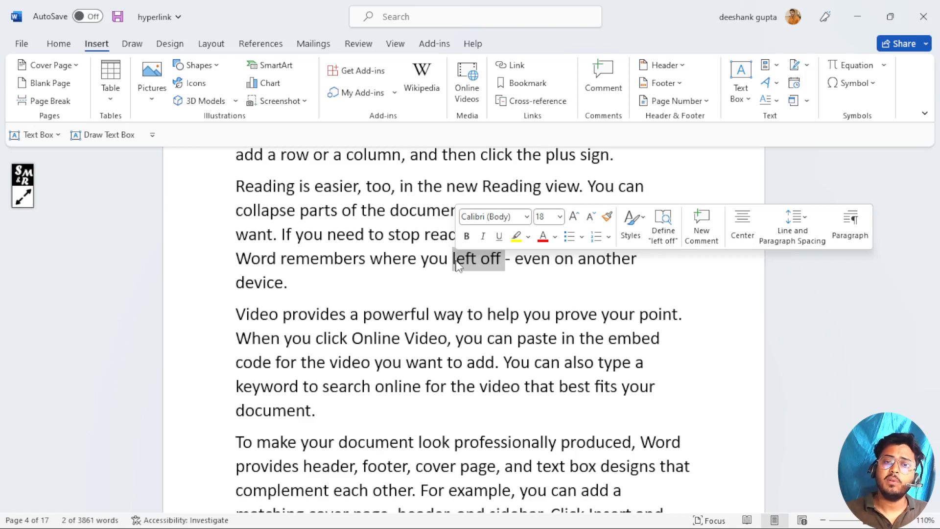
{"action": "left_click", "coordinate": [525, 85]}
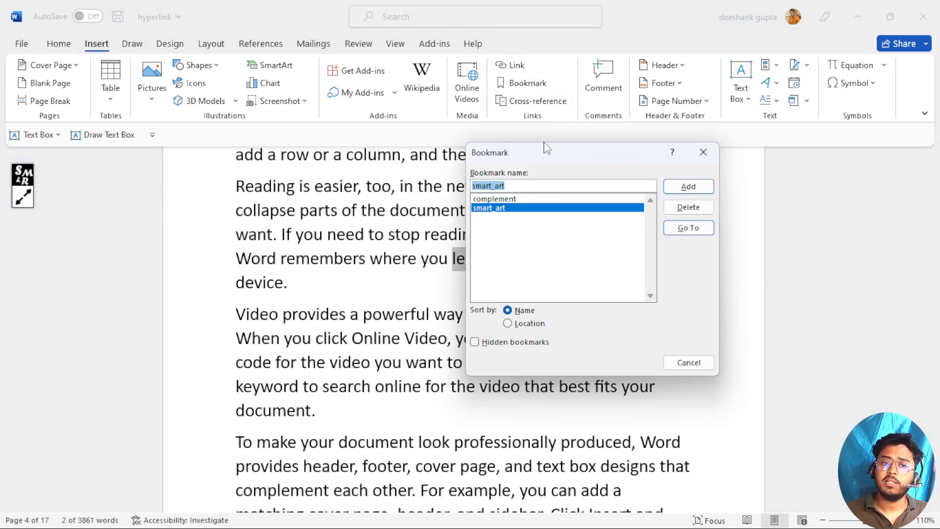
{"action": "left_click_drag", "start_coordinate": [545, 154], "coordinate": [631, 146]}
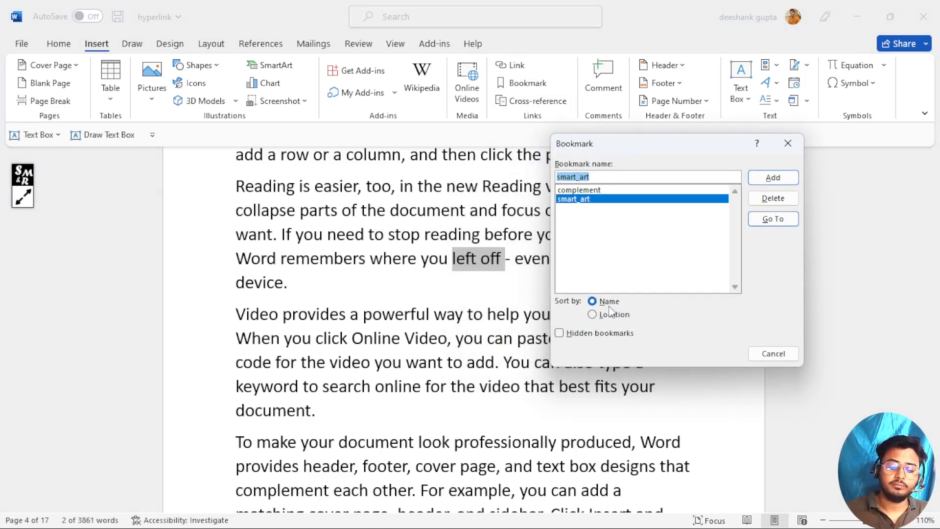
{"action": "type", "text": "left_off"}
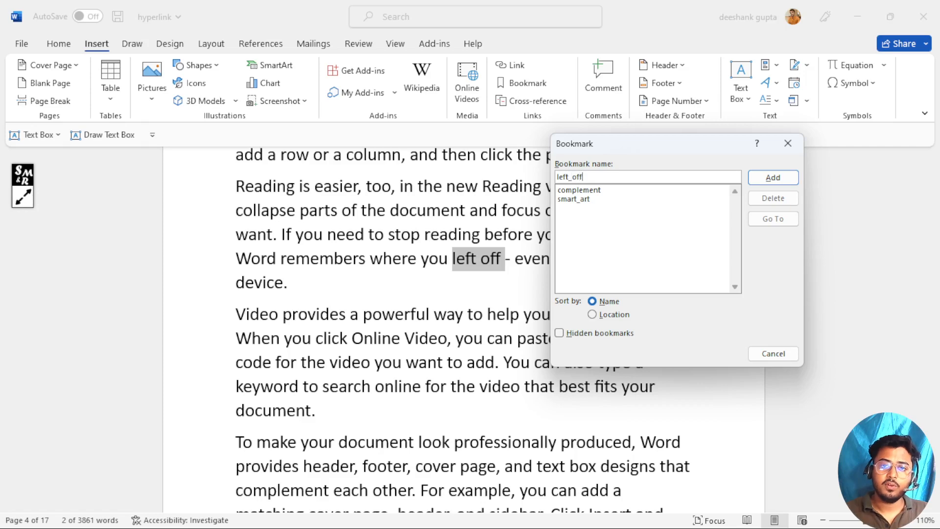
{"action": "left_click", "coordinate": [772, 178]}
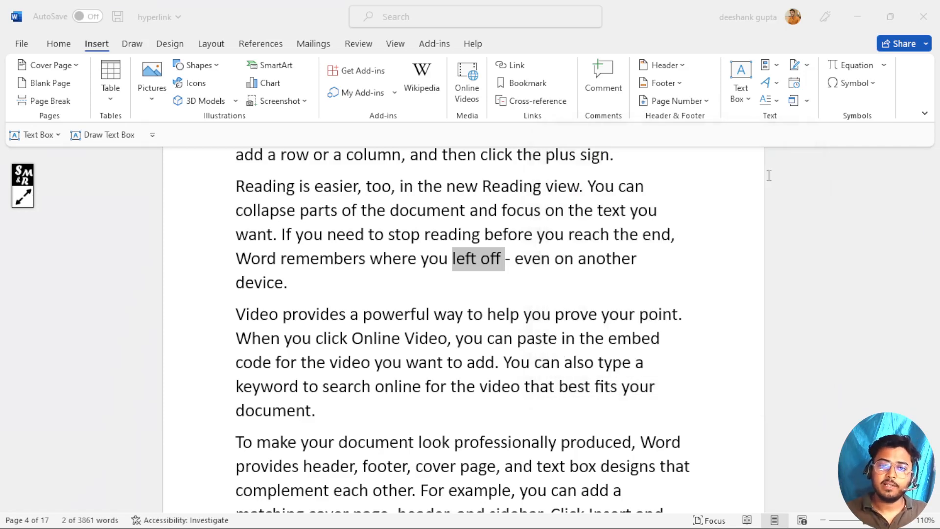
Step: Look back through the text to page 1 and place the cursor in the first paragraph below the bulleted list
{"action": "scroll", "coordinate": [536, 325], "scroll_direction": "up", "scroll_amount": 1}
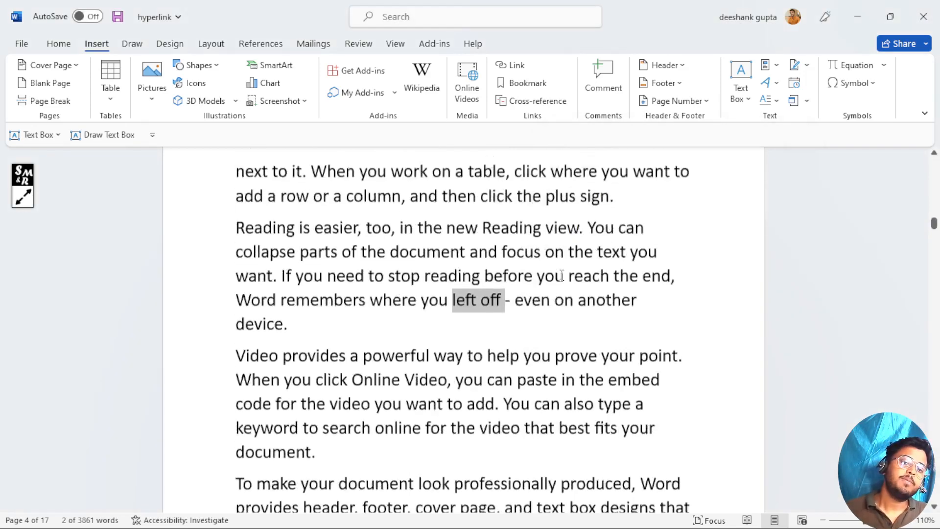
{"action": "scroll", "coordinate": [536, 325], "scroll_direction": "down", "scroll_amount": 6}
{"action": "scroll", "coordinate": [552, 274], "scroll_direction": "up", "scroll_amount": 7}
{"action": "scroll", "coordinate": [552, 274], "scroll_direction": "up", "scroll_amount": 8}
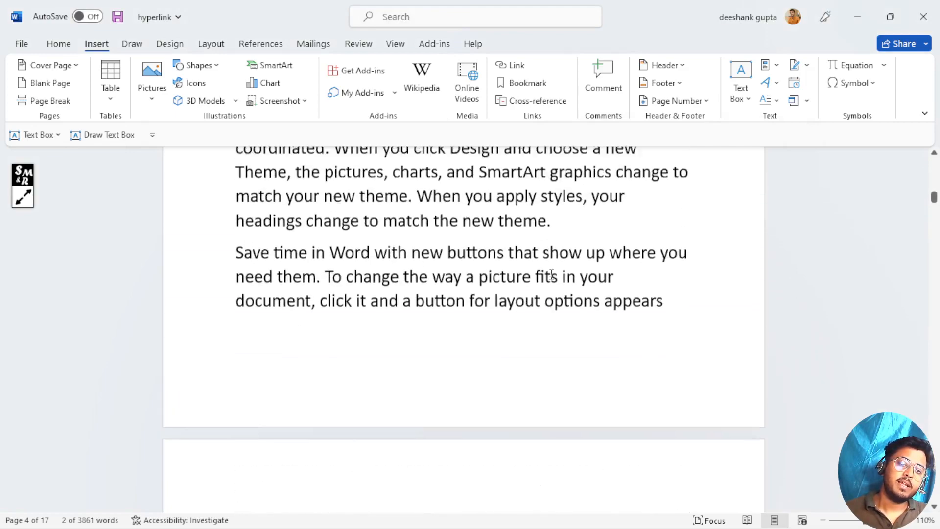
{"action": "scroll", "coordinate": [552, 274], "scroll_direction": "down", "scroll_amount": 8}
{"action": "scroll", "coordinate": [552, 275], "scroll_direction": "up", "scroll_amount": 1}
{"action": "scroll", "coordinate": [552, 274], "scroll_direction": "up", "scroll_amount": 12}
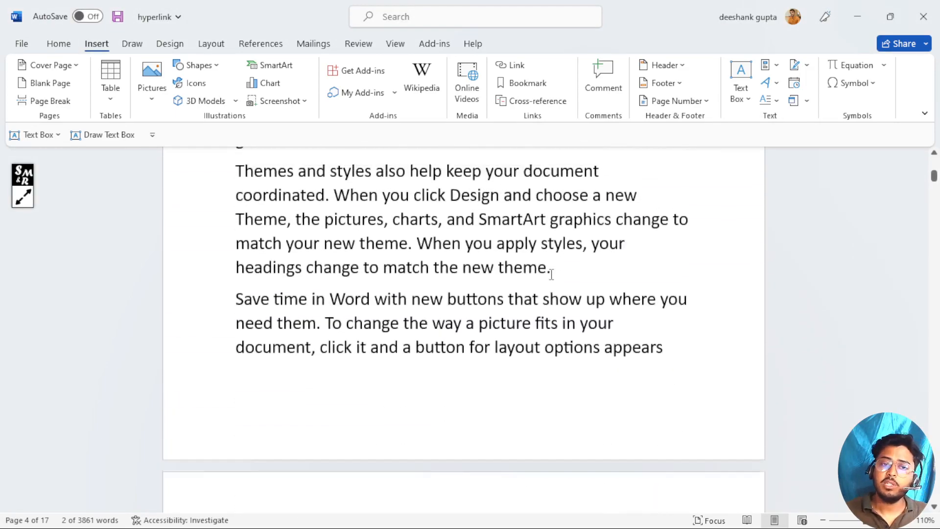
{"action": "scroll", "coordinate": [552, 274], "scroll_direction": "down", "scroll_amount": 4}
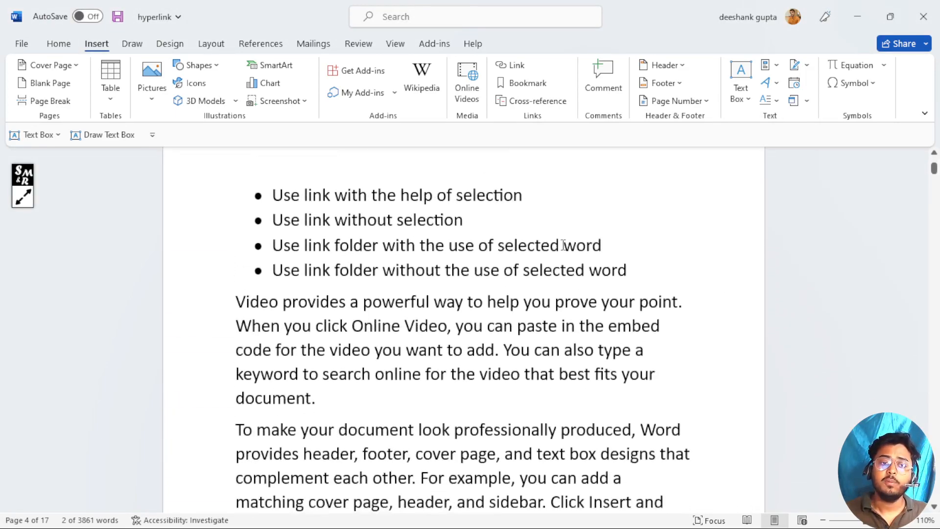
{"action": "left_click", "coordinate": [297, 266]}
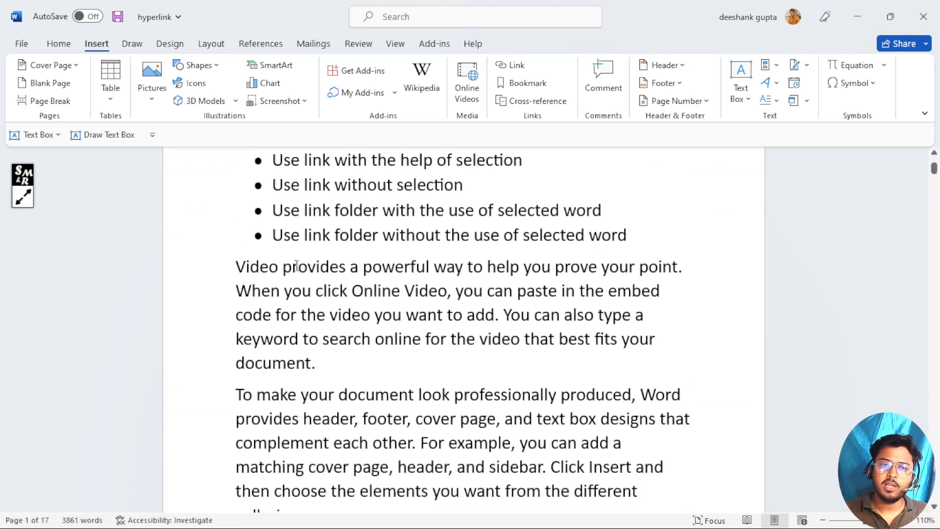
{"action": "left_click", "coordinate": [237, 268]}
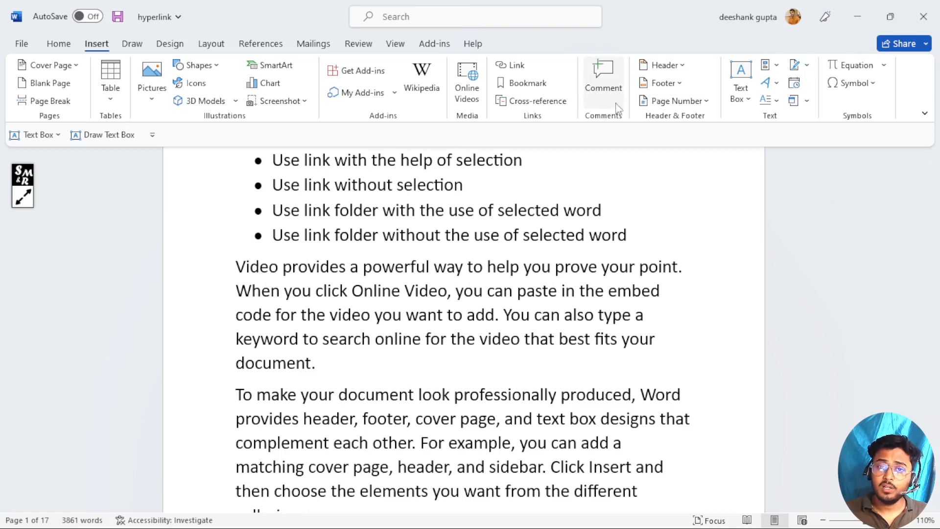
Step: Go to the smart_art bookmark from page 1 and close the bookmark list
{"action": "left_click", "coordinate": [539, 84]}
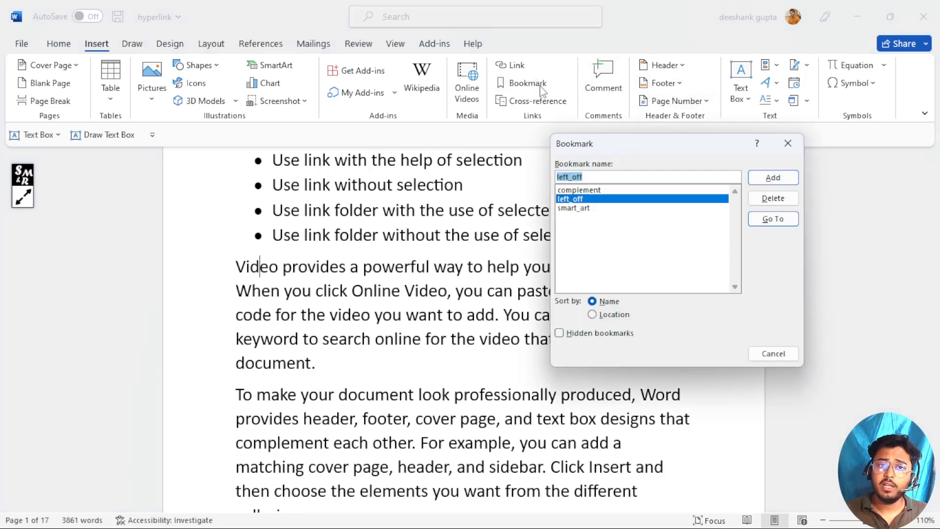
{"action": "left_click", "coordinate": [581, 210]}
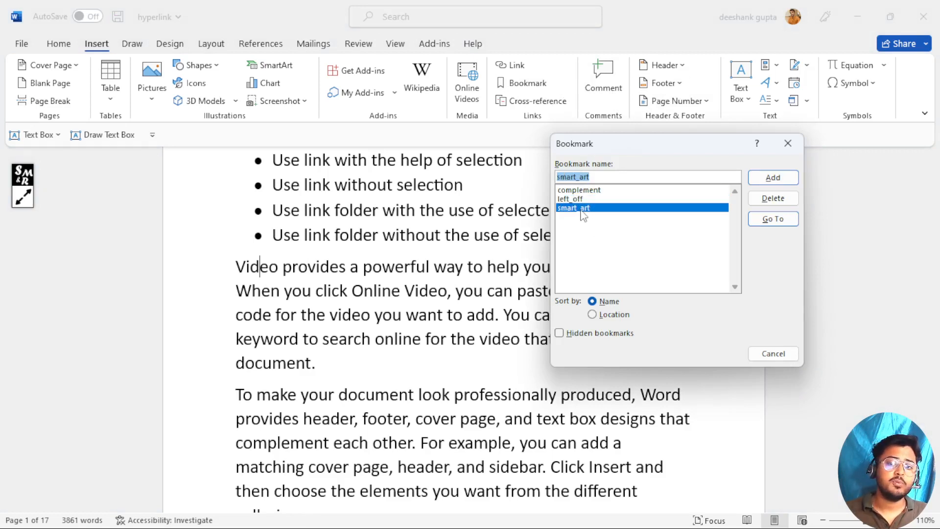
{"action": "left_click_drag", "start_coordinate": [645, 144], "coordinate": [110, 136]}
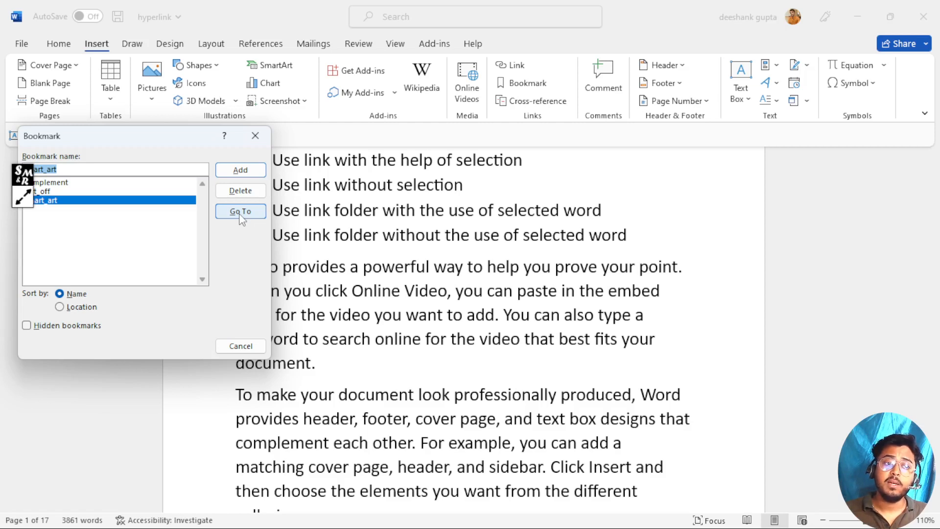
{"action": "left_click_drag", "start_coordinate": [152, 138], "coordinate": [138, 87]}
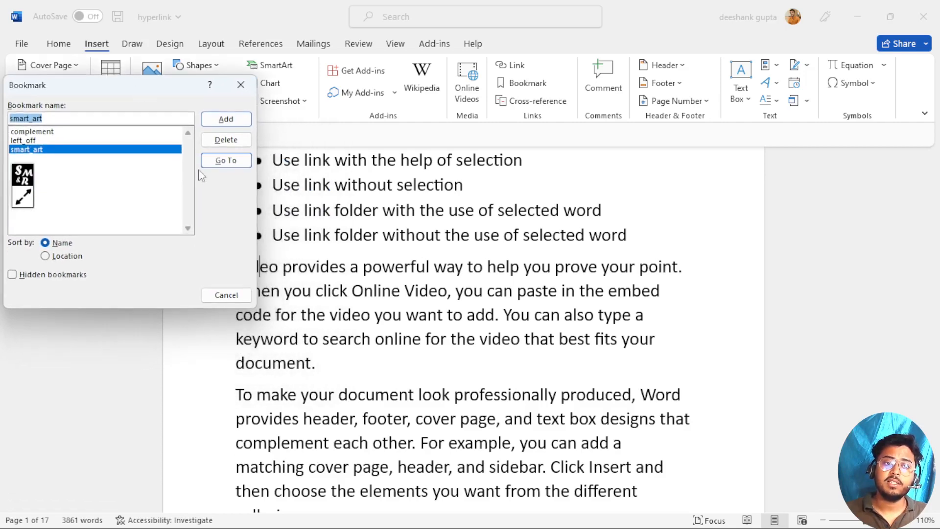
{"action": "left_click", "coordinate": [226, 163]}
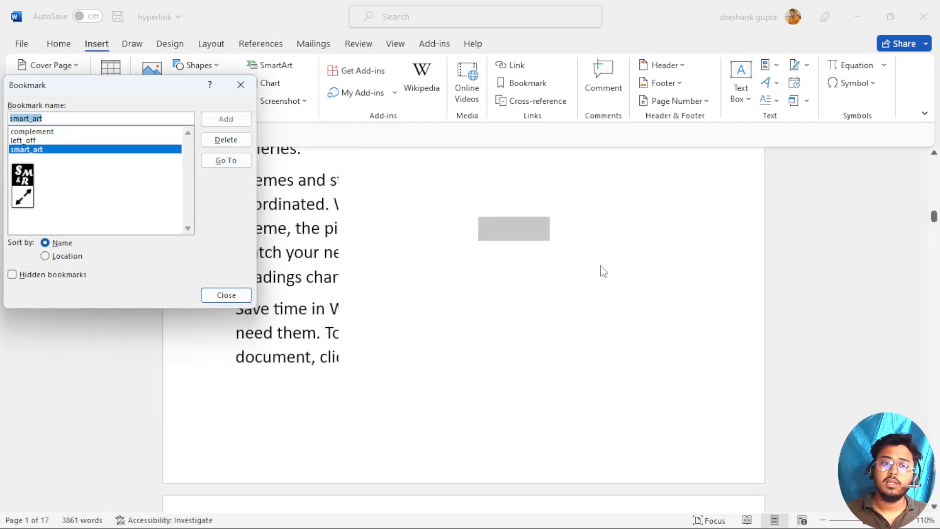
{"action": "left_click", "coordinate": [530, 261]}
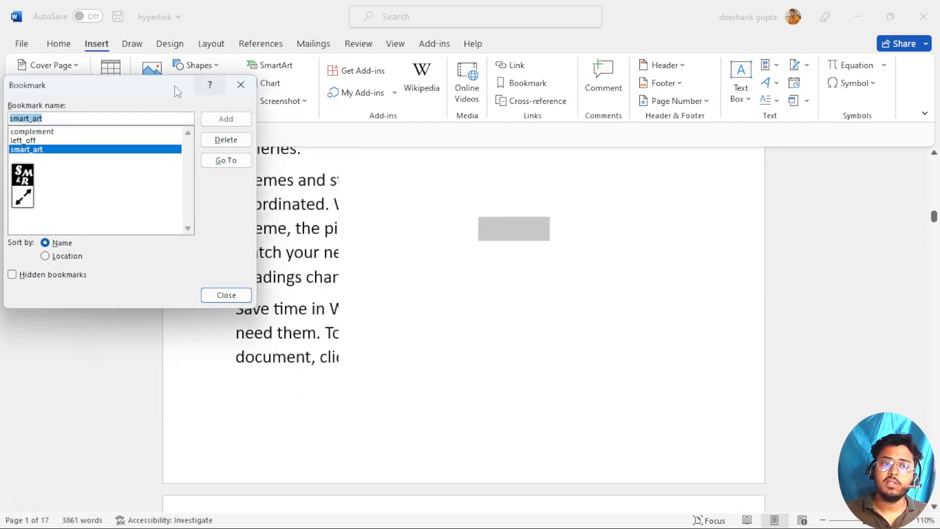
{"action": "left_click_drag", "start_coordinate": [146, 94], "coordinate": [775, 31]}
{"action": "left_click", "coordinate": [854, 233]}
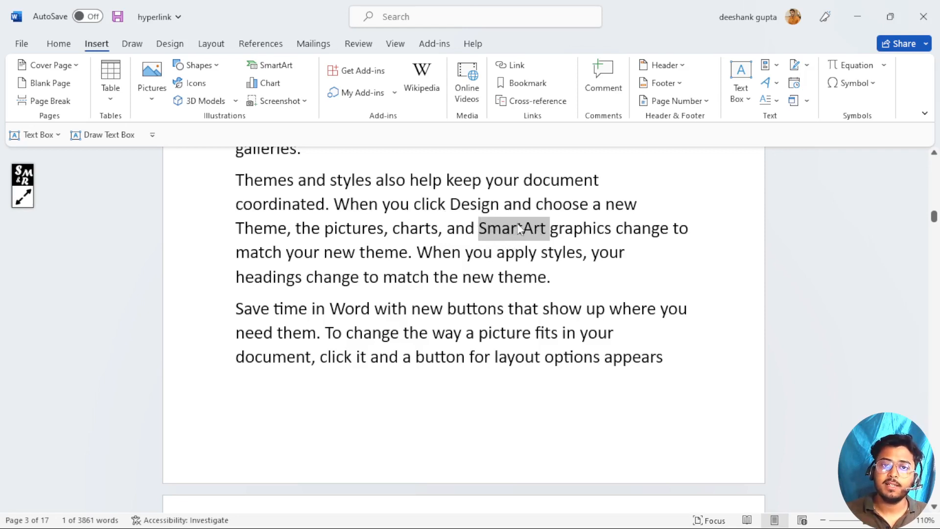
Step: Go to the complement bookmark on page 2 and close the bookmark list
{"action": "left_click", "coordinate": [533, 89]}
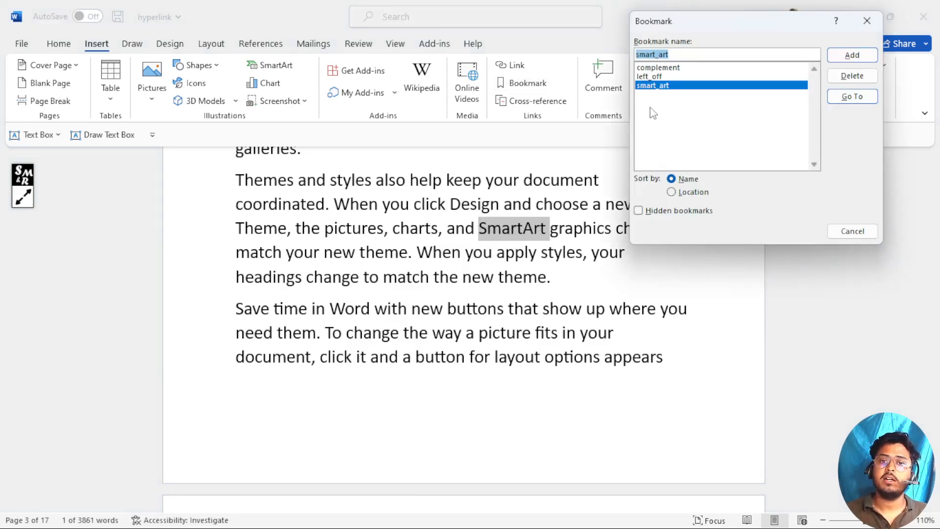
{"action": "left_click", "coordinate": [657, 69]}
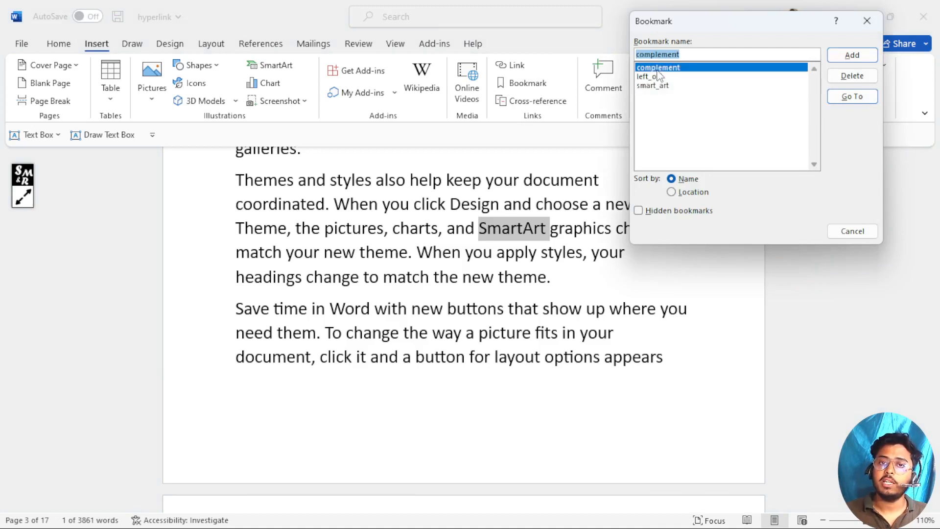
{"action": "left_click", "coordinate": [852, 96]}
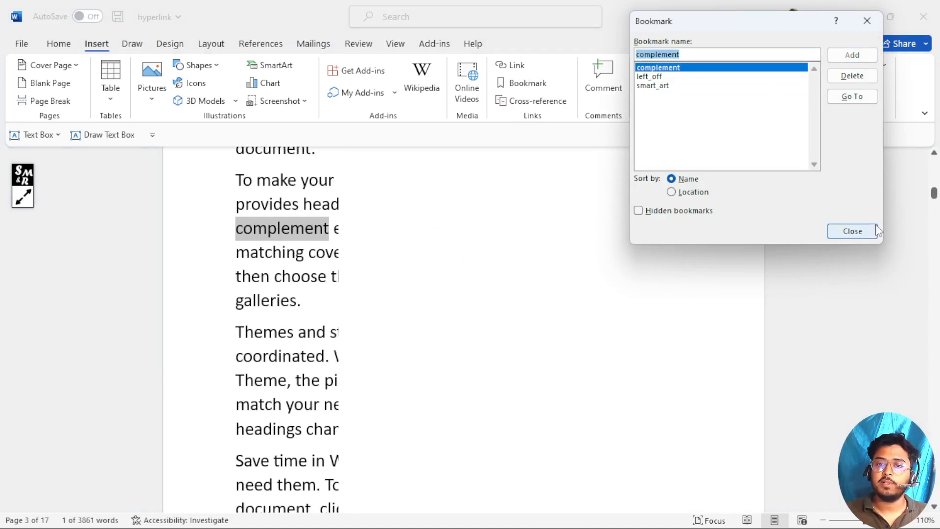
{"action": "left_click", "coordinate": [852, 231]}
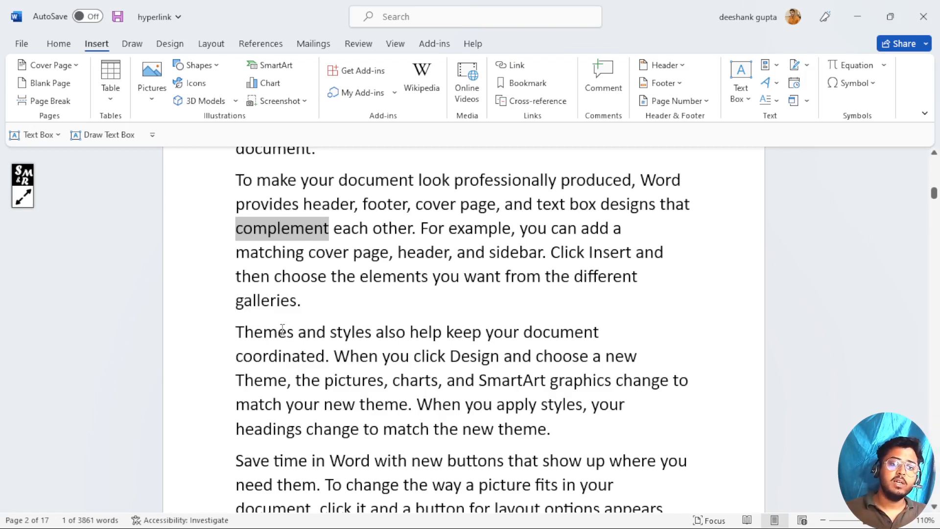
Step: Add a bookmark named new_word to the word "apply" in the "Themes and styles" paragraph on page 2
{"action": "scroll", "coordinate": [340, 322], "scroll_direction": "down", "scroll_amount": 3}
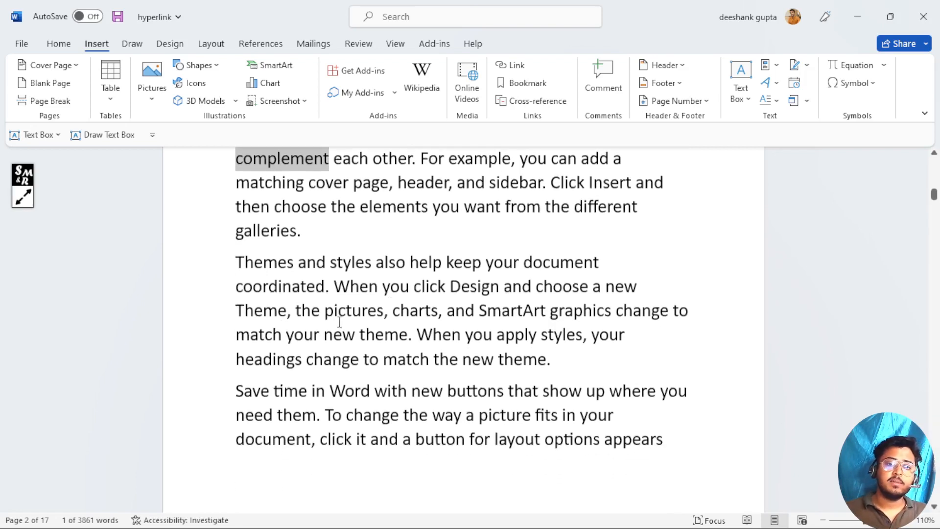
{"action": "double_click", "coordinate": [520, 336]}
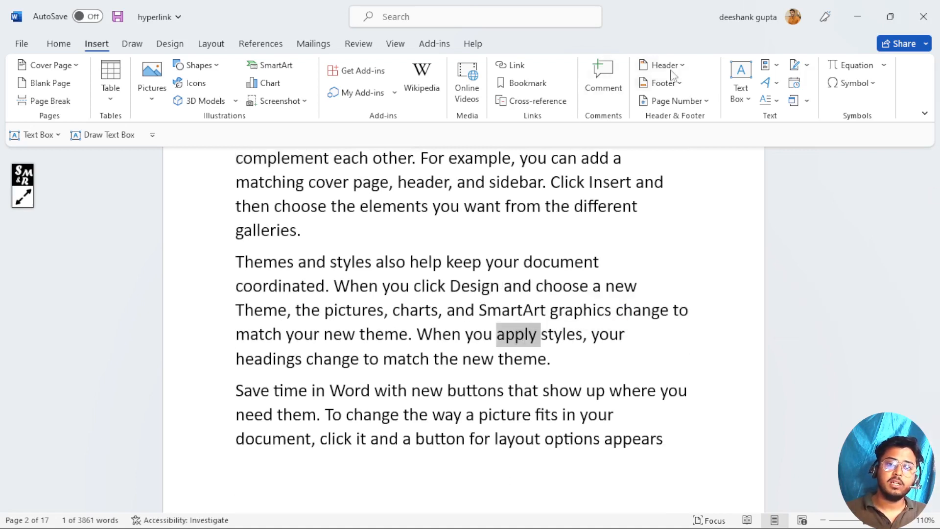
{"action": "left_click", "coordinate": [539, 90]}
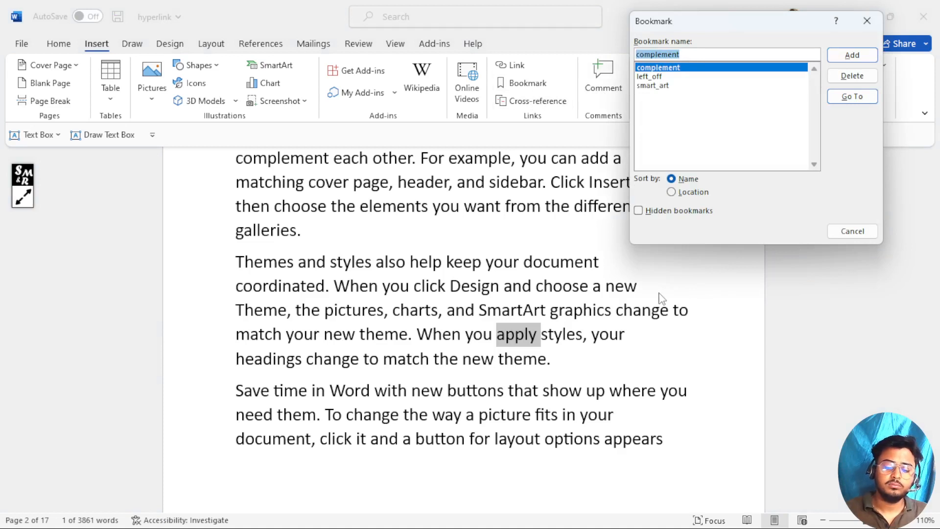
{"action": "type", "text": "new "}
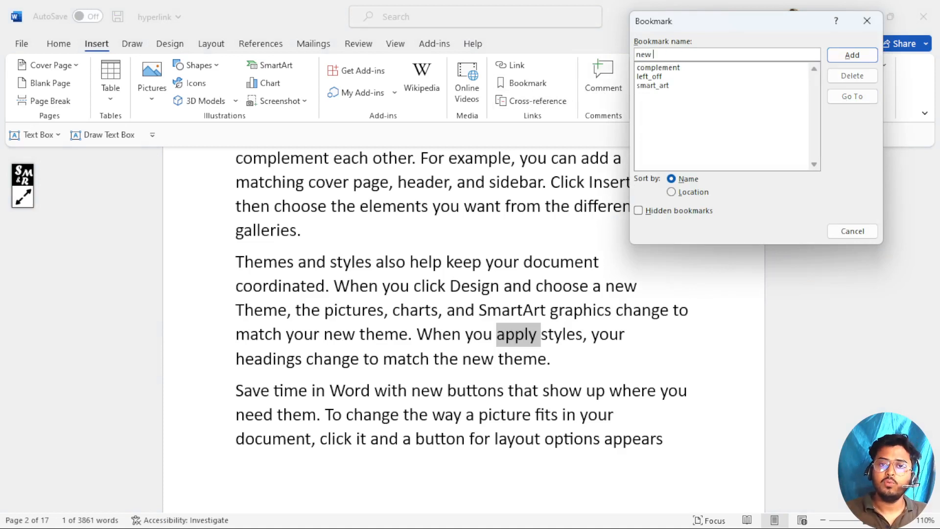
{"action": "type", "text": "wor"}
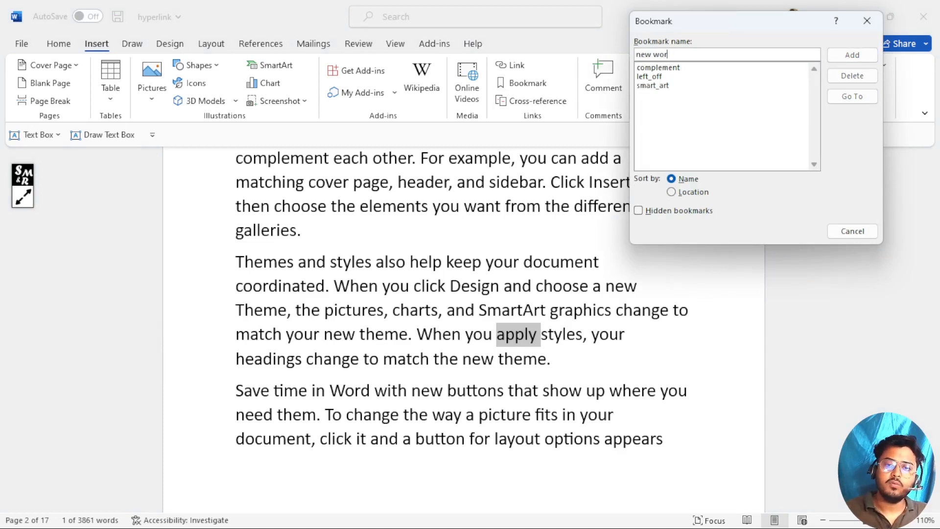
{"action": "key", "text": "BackSpace"}
{"action": "key", "text": "BackSpace"}
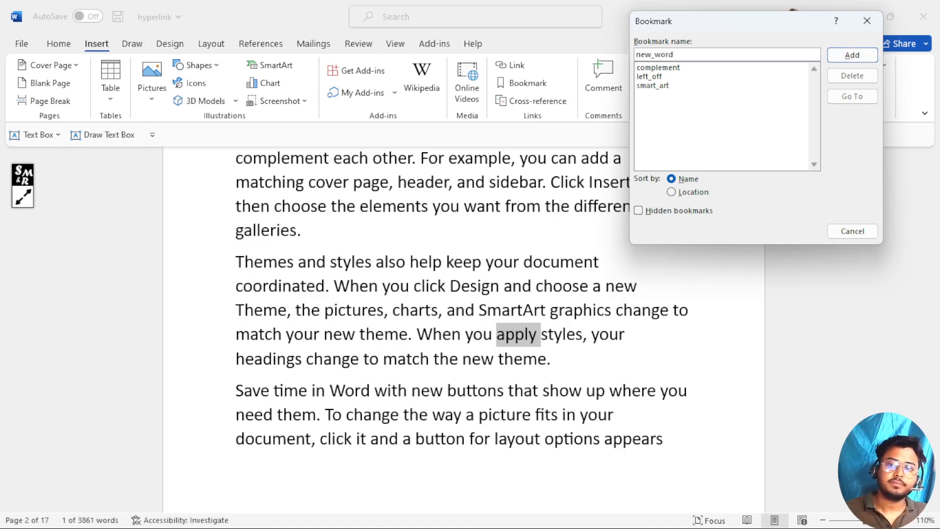
{"action": "left_click", "coordinate": [838, 57]}
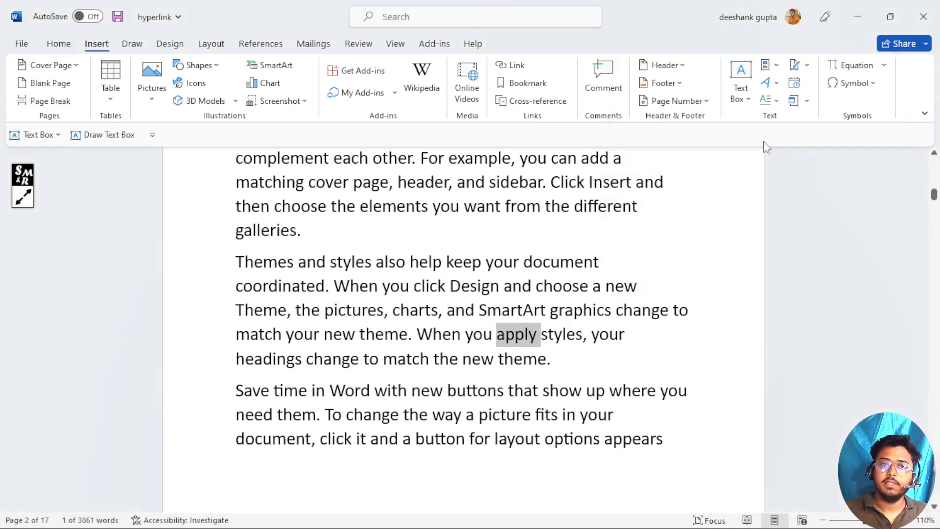
Step: Place the cursor in the "Themes and styles" paragraph on page 1, go to the new_word bookmark and close the bookmark list
{"action": "left_click", "coordinate": [496, 216]}
{"action": "scroll", "coordinate": [495, 215], "scroll_direction": "up", "scroll_amount": 2}
{"action": "scroll", "coordinate": [496, 215], "scroll_direction": "down", "scroll_amount": 8}
{"action": "scroll", "coordinate": [464, 212], "scroll_direction": "up", "scroll_amount": 5}
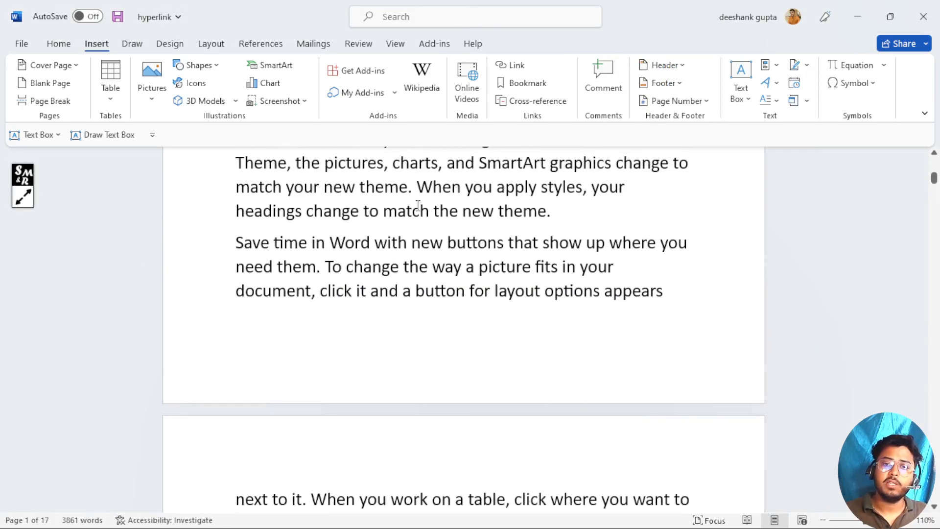
{"action": "left_click", "coordinate": [417, 205]}
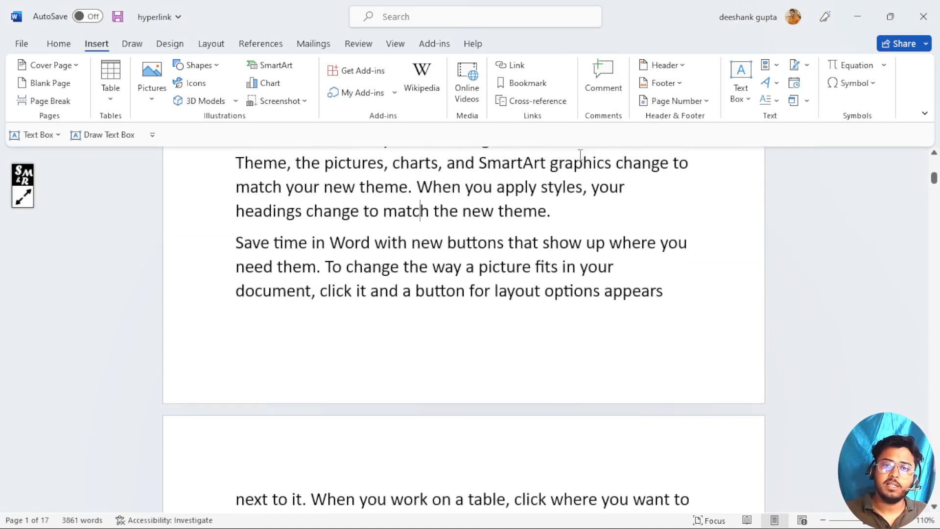
{"action": "left_click", "coordinate": [528, 84]}
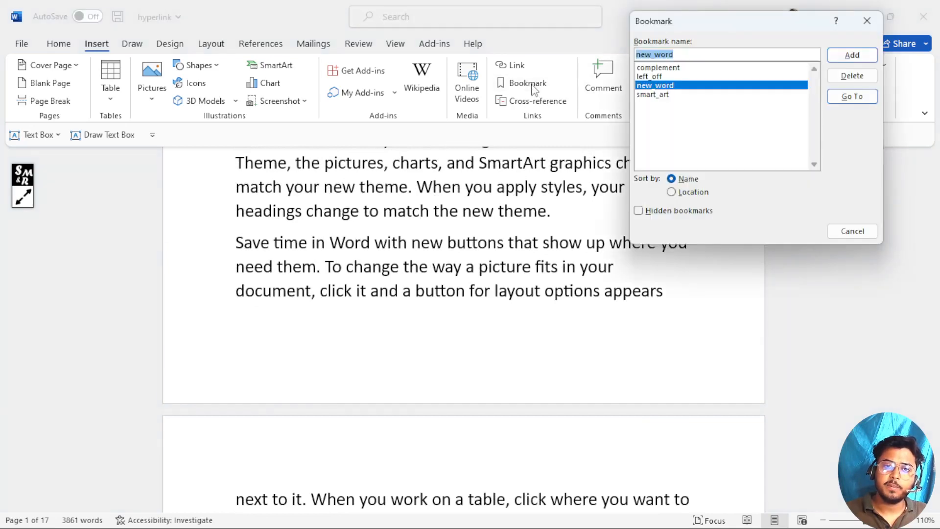
{"action": "left_click", "coordinate": [654, 76]}
{"action": "left_click", "coordinate": [655, 86]}
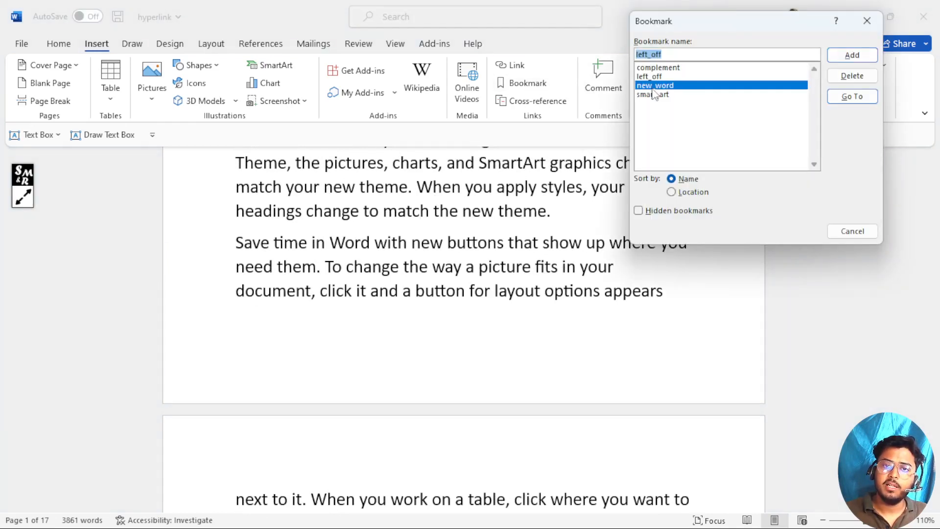
{"action": "left_click", "coordinate": [852, 97]}
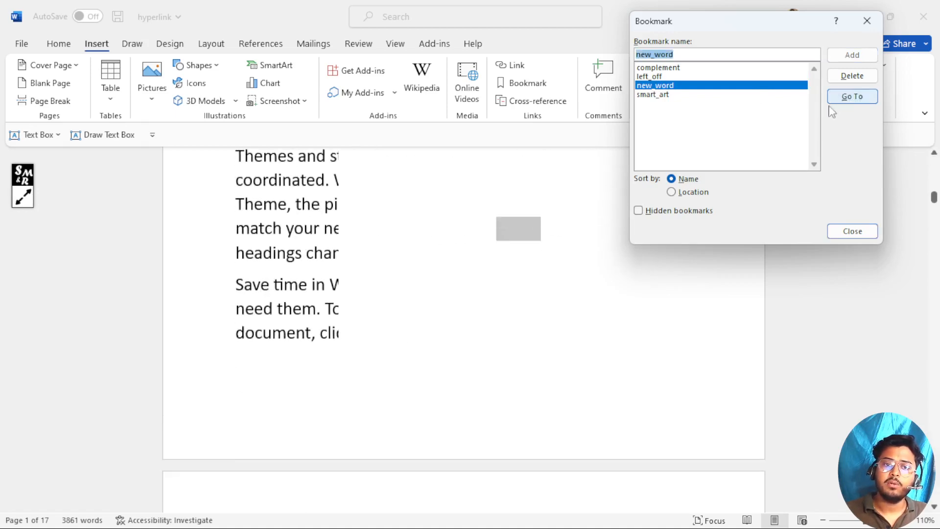
{"action": "left_click", "coordinate": [861, 234]}
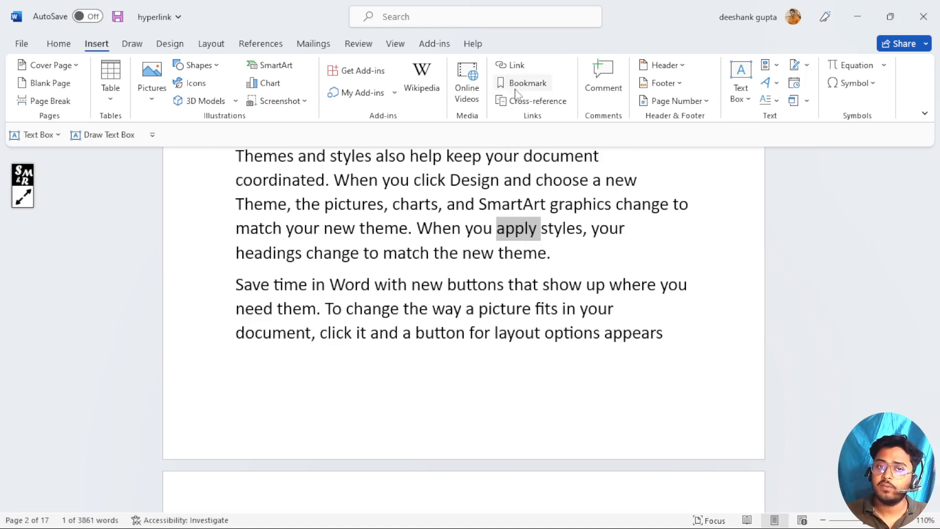
Step: Add a bookmark named document just before the word "document" in the "Themes and styles" paragraph on page 2
{"action": "left_click", "coordinate": [424, 255]}
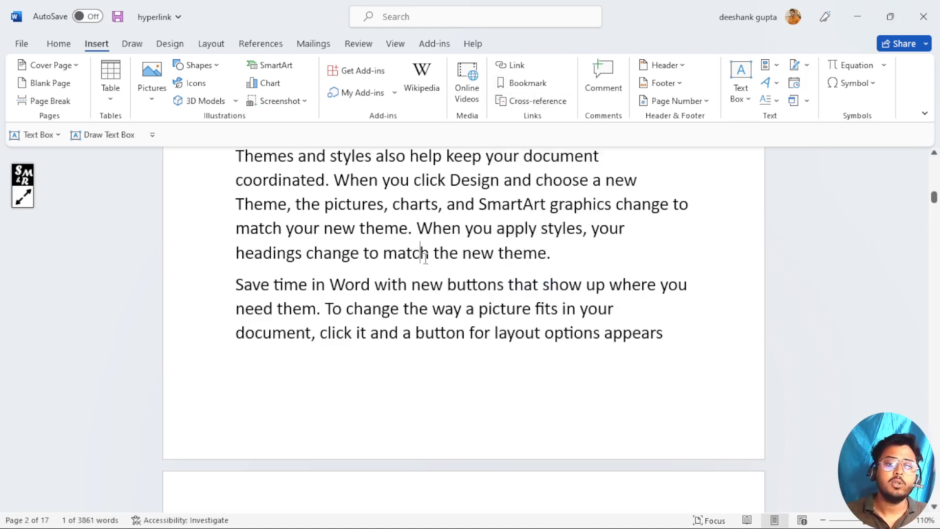
{"action": "double_click", "coordinate": [447, 230]}
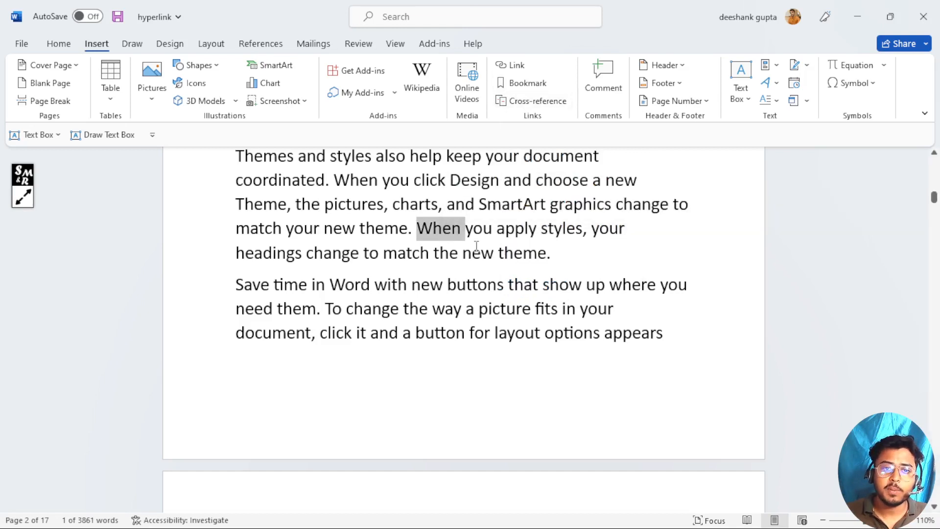
{"action": "scroll", "coordinate": [449, 250], "scroll_direction": "up", "scroll_amount": 3}
{"action": "scroll", "coordinate": [451, 250], "scroll_direction": "down", "scroll_amount": 1}
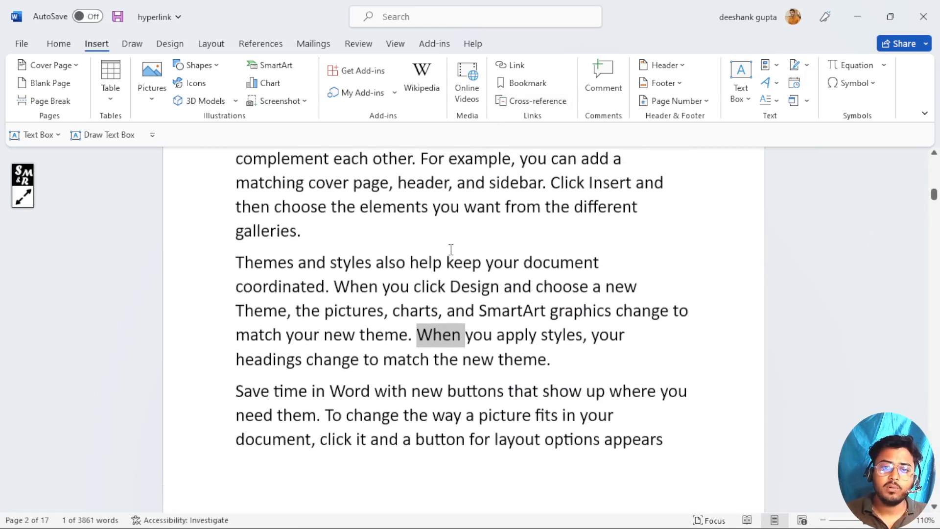
{"action": "left_click", "coordinate": [524, 261]}
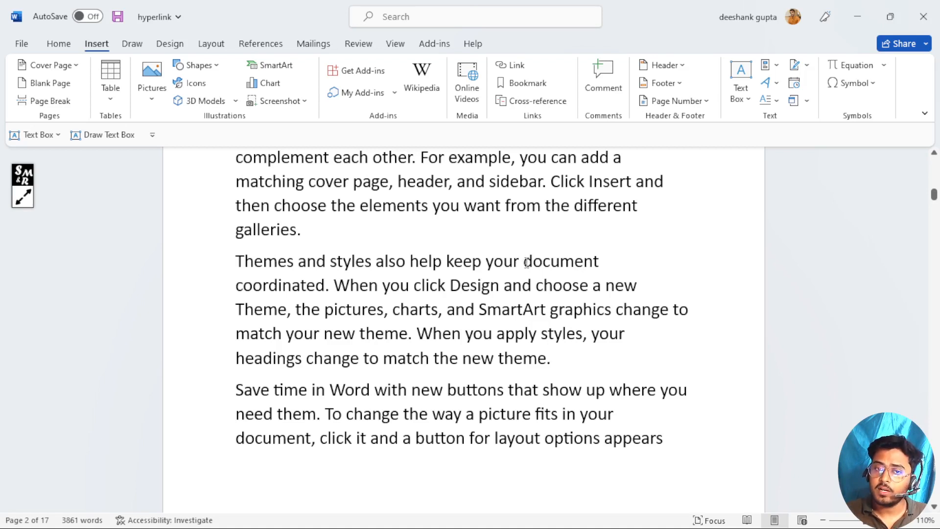
{"action": "left_click", "coordinate": [534, 91]}
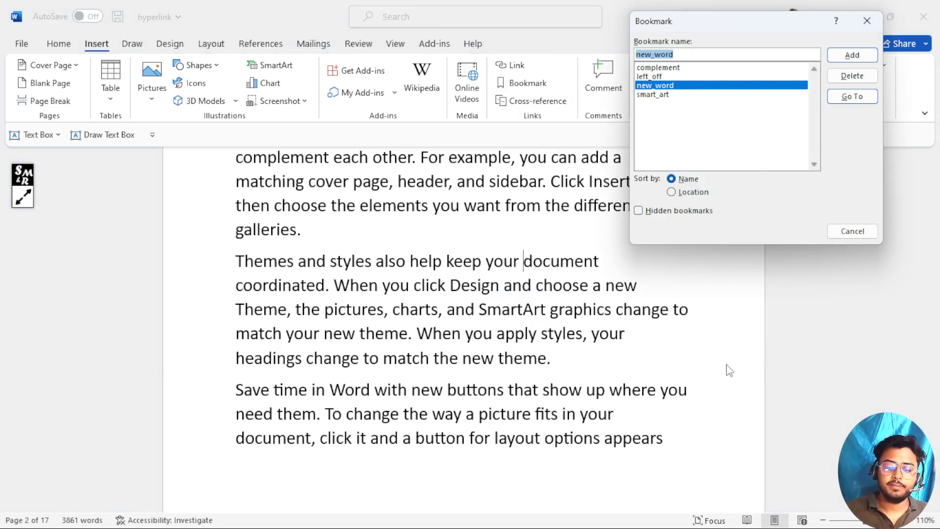
{"action": "type", "text": "document"}
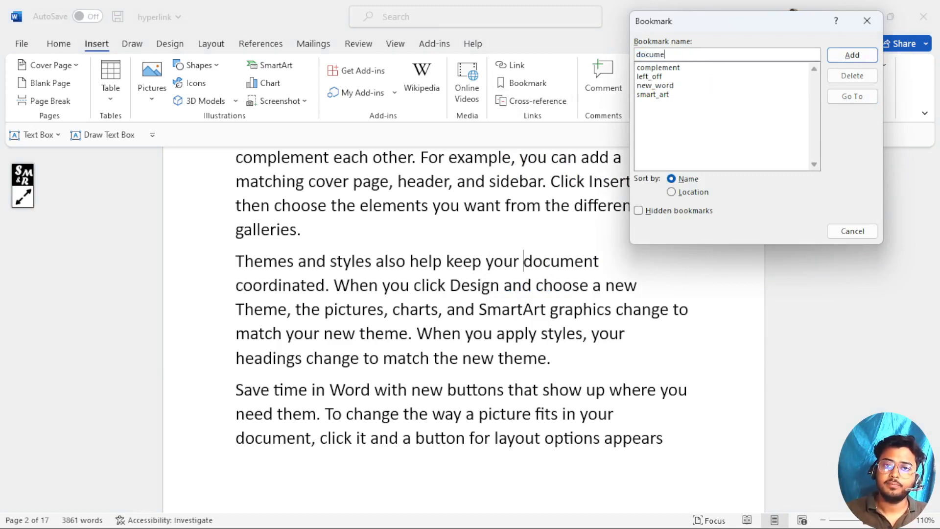
{"action": "left_click", "coordinate": [852, 55]}
Step: Return to page 1, go to the document bookmark from there and close the bookmark list
{"action": "scroll", "coordinate": [568, 263], "scroll_direction": "up", "scroll_amount": 5}
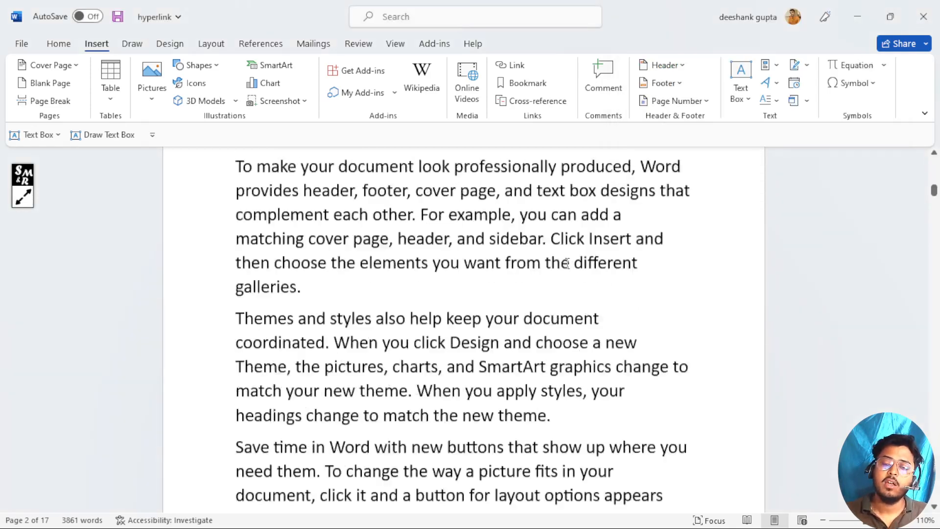
{"action": "scroll", "coordinate": [567, 263], "scroll_direction": "up", "scroll_amount": 5}
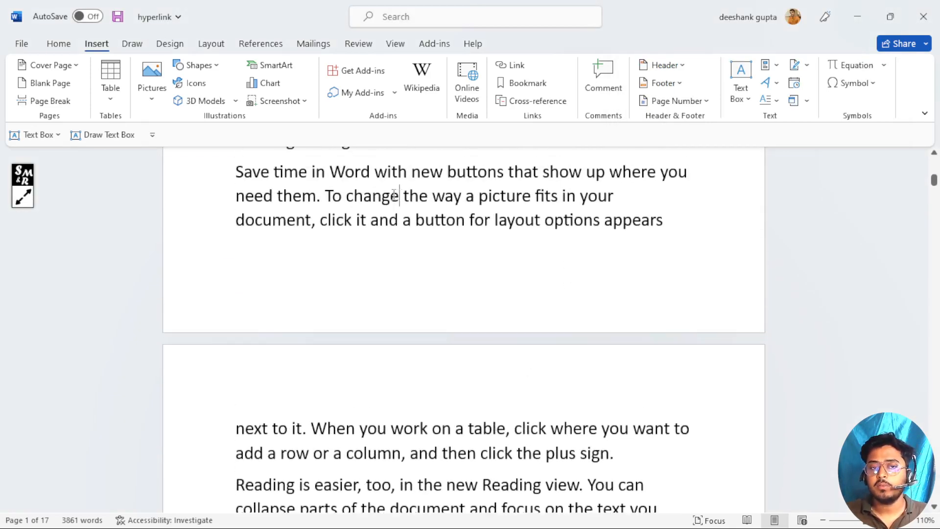
{"action": "scroll", "coordinate": [480, 195], "scroll_direction": "up", "scroll_amount": 2}
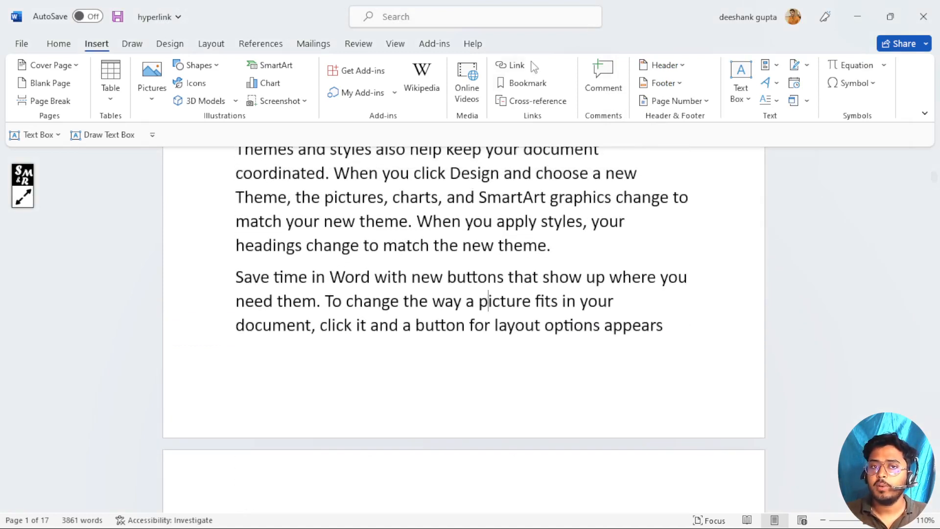
{"action": "left_click", "coordinate": [529, 88]}
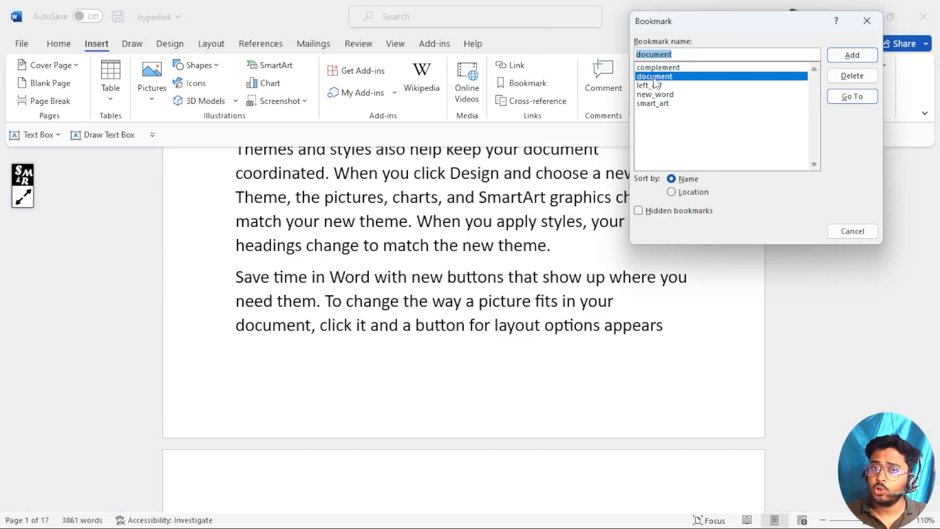
{"action": "left_click", "coordinate": [853, 100]}
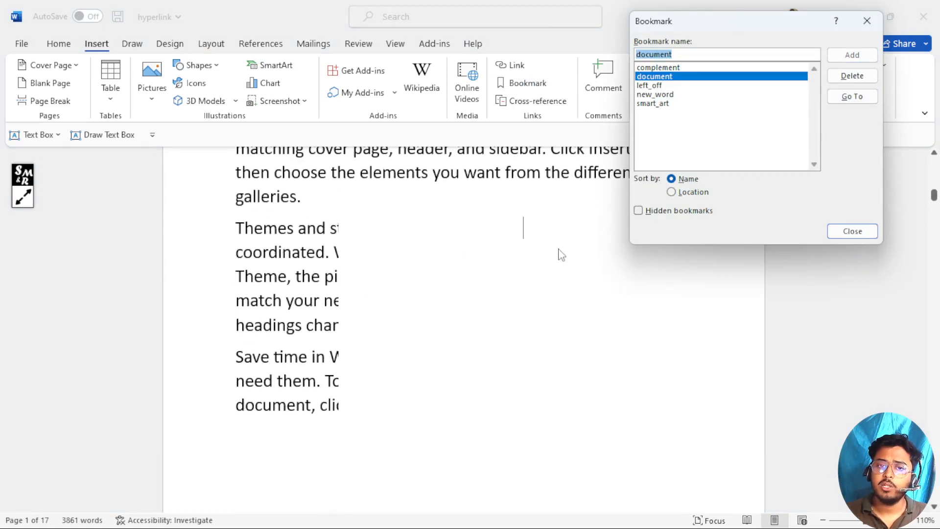
{"action": "left_click", "coordinate": [851, 235]}
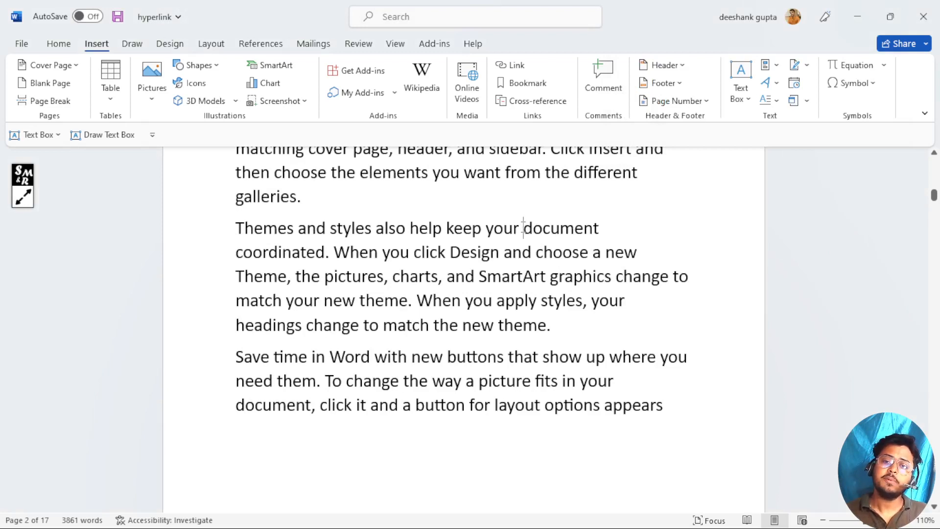
Step: Go to the smart_art bookmark from page 2 and close the bookmark list
{"action": "left_click", "coordinate": [523, 227]}
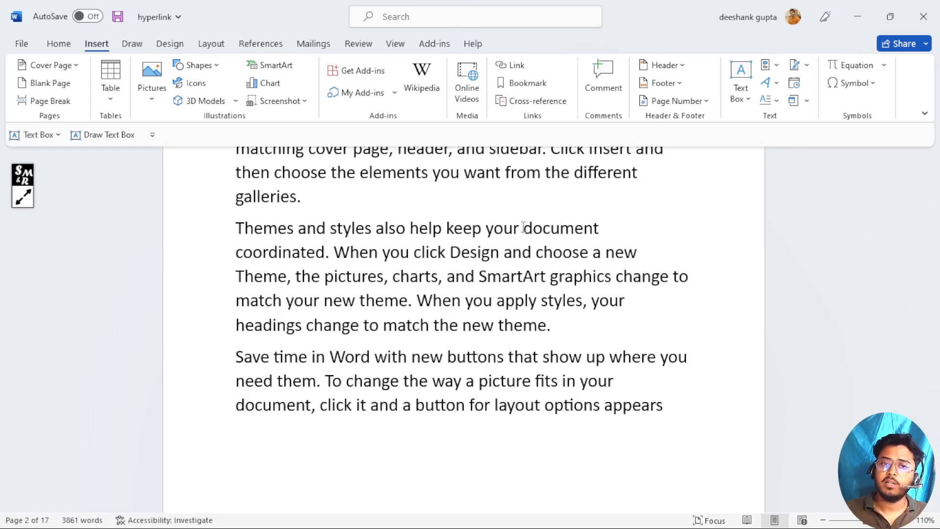
{"action": "left_click", "coordinate": [532, 84]}
{"action": "left_click", "coordinate": [650, 103]}
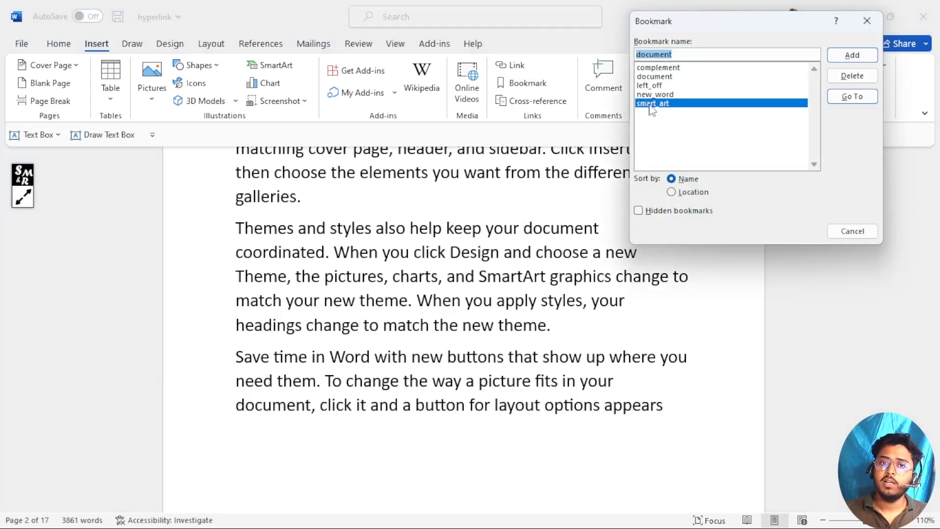
{"action": "left_click", "coordinate": [851, 97]}
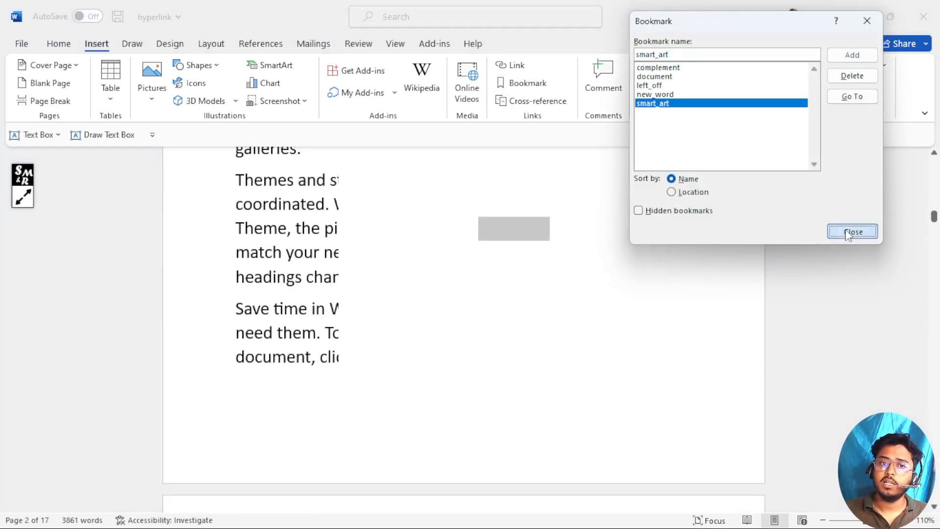
{"action": "left_click", "coordinate": [851, 233]}
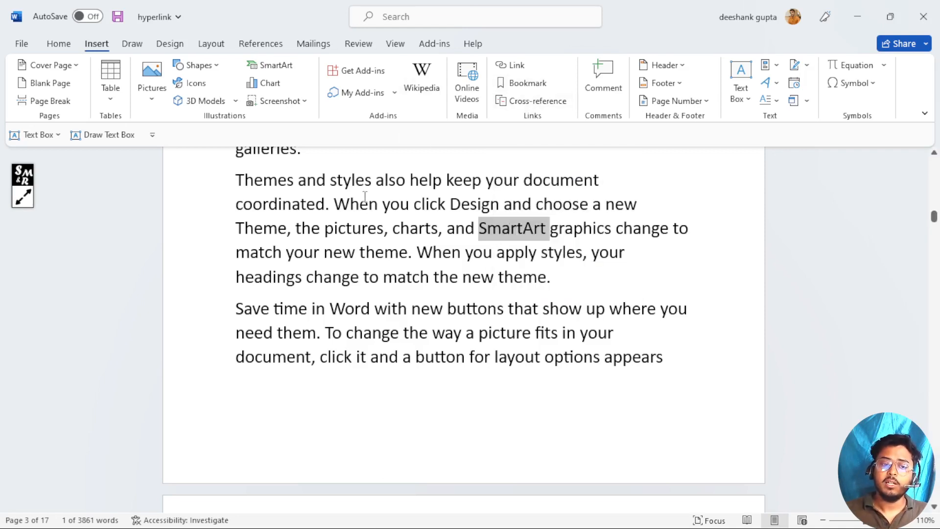
{"action": "left_click", "coordinate": [376, 226]}
{"action": "key", "text": "super"}
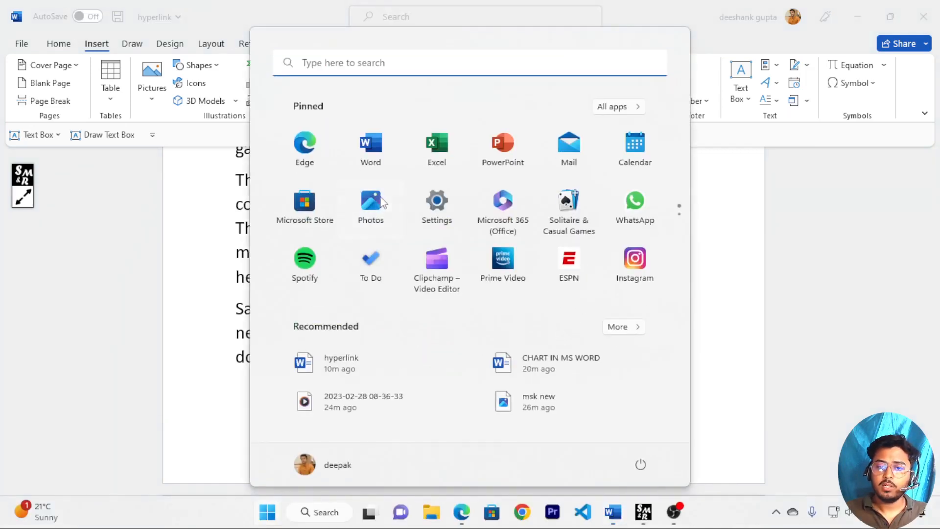
{"action": "key", "text": "Escape"}
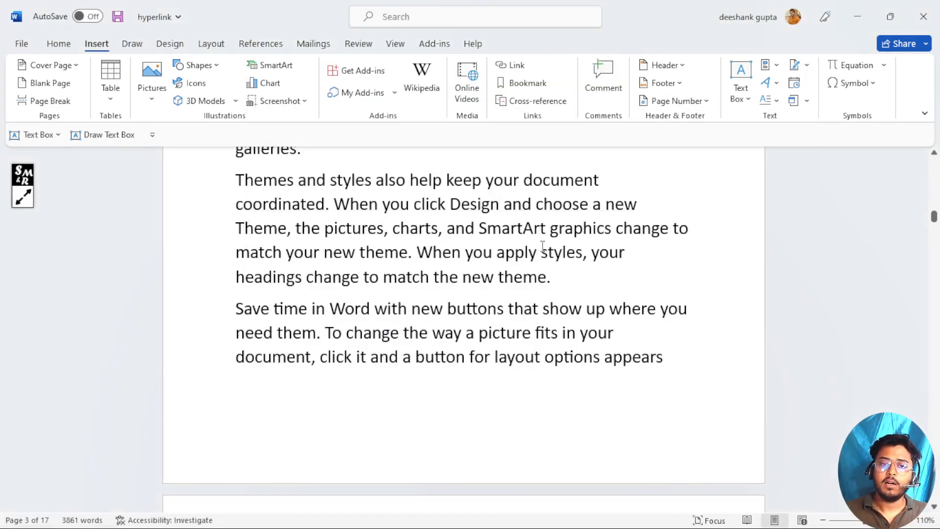
Step: Place the cursor in the "Themes and styles" paragraph on page 3 and delete the document bookmark from the bookmark list
{"action": "scroll", "coordinate": [543, 246], "scroll_direction": "up", "scroll_amount": 3}
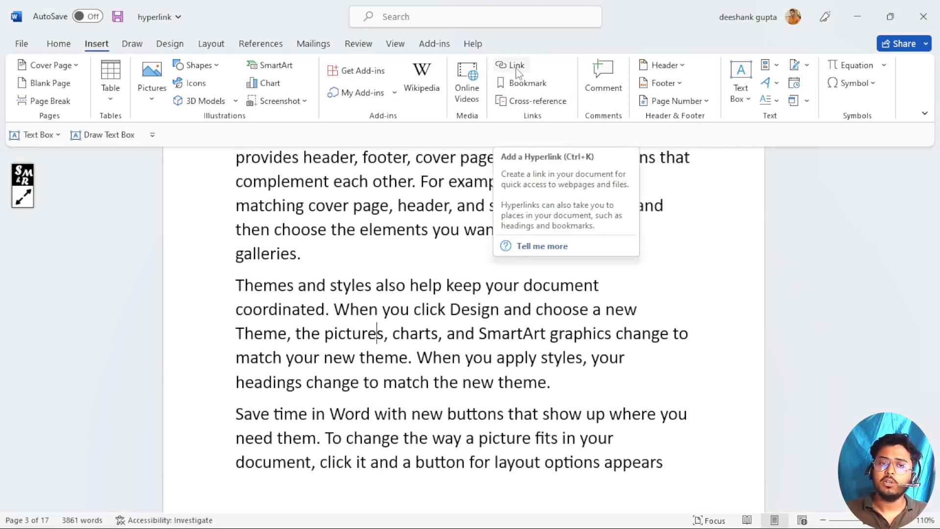
{"action": "left_click", "coordinate": [427, 296]}
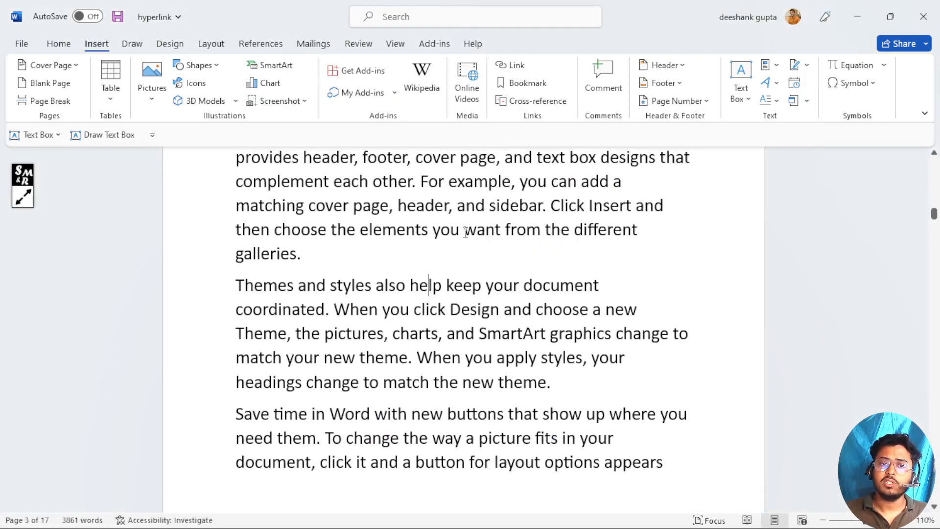
{"action": "left_click", "coordinate": [526, 86]}
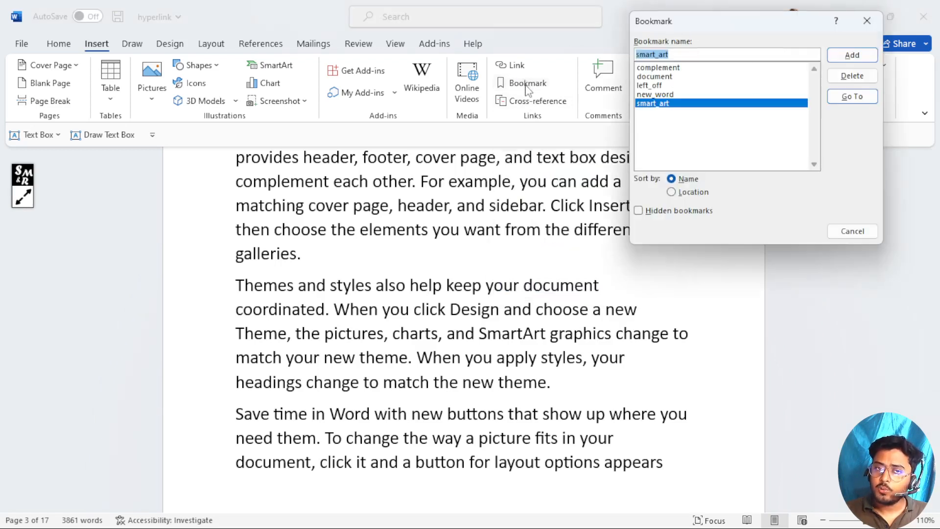
{"action": "left_click", "coordinate": [657, 68]}
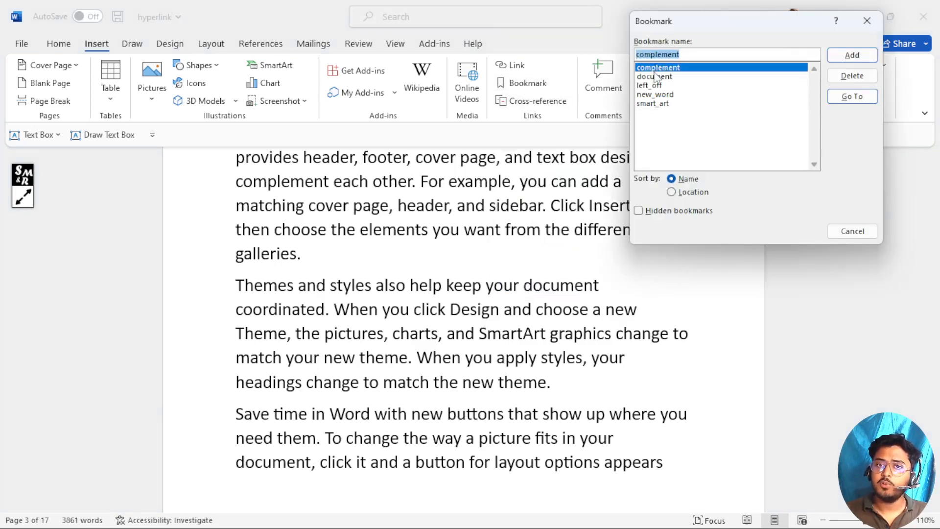
{"action": "left_click", "coordinate": [654, 86]}
{"action": "left_click", "coordinate": [654, 104]}
{"action": "left_click", "coordinate": [653, 94]}
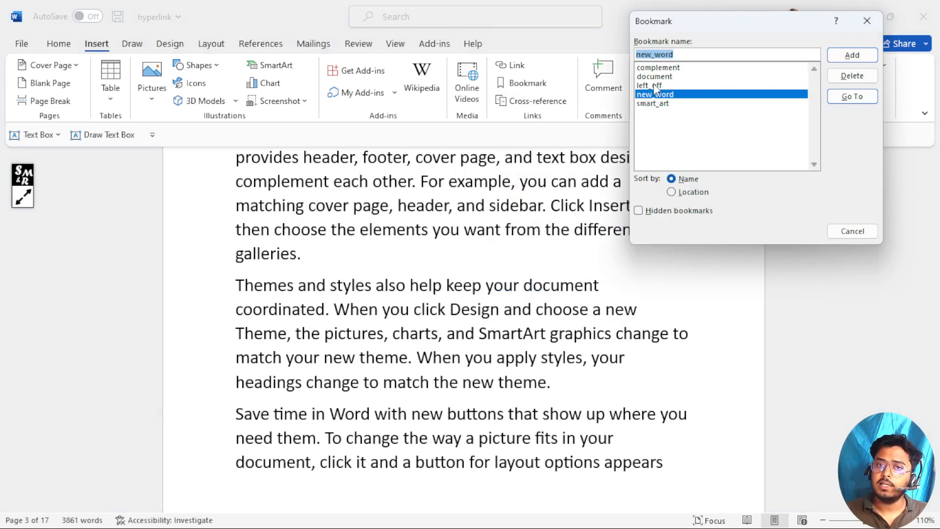
{"action": "left_click", "coordinate": [654, 84]}
{"action": "left_click", "coordinate": [655, 77]}
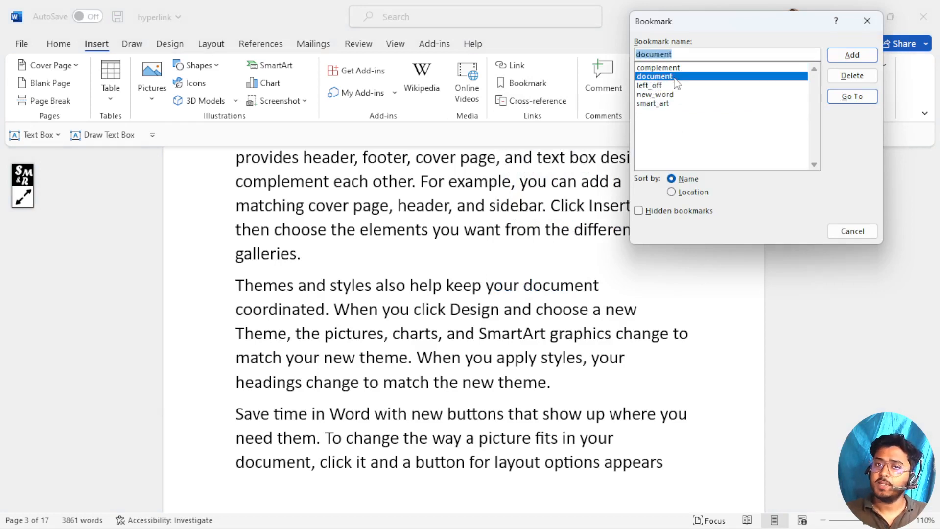
{"action": "left_click", "coordinate": [847, 80]}
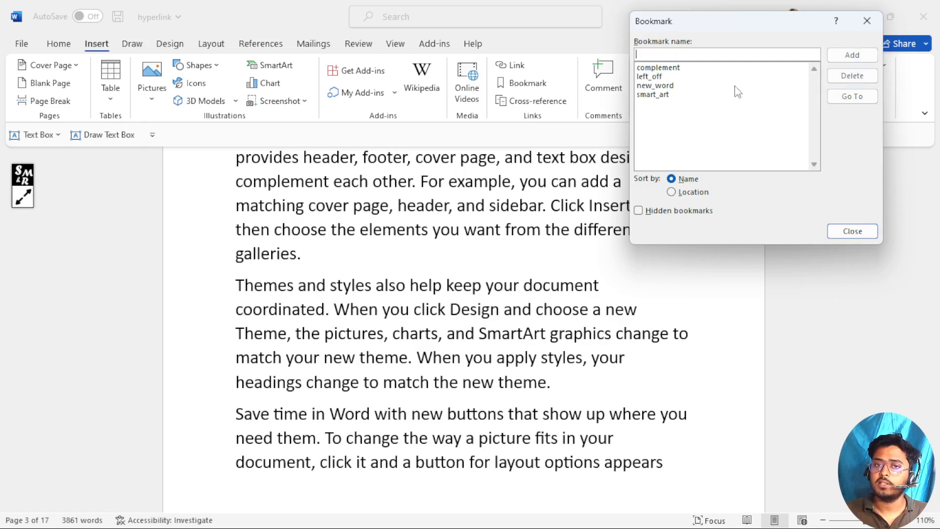
Step: Delete the left_off and new_word bookmarks and close the bookmark list
{"action": "left_click", "coordinate": [678, 87]}
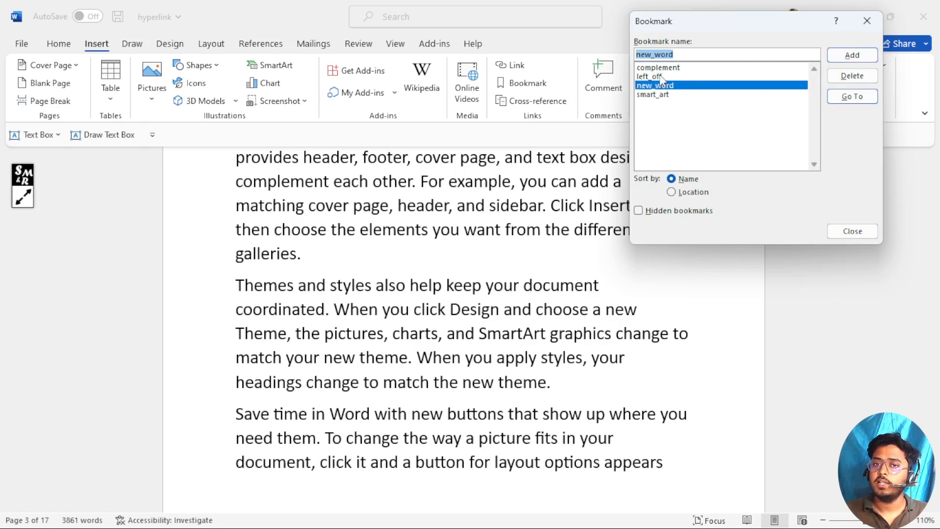
{"action": "left_click", "coordinate": [659, 76]}
{"action": "left_click", "coordinate": [663, 85]}
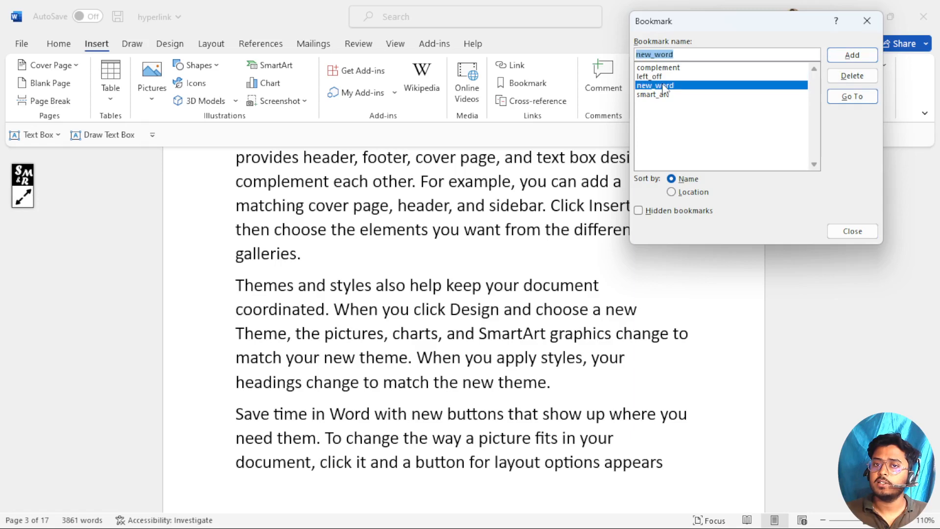
{"action": "left_click", "coordinate": [660, 77]}
{"action": "left_click", "coordinate": [858, 78]}
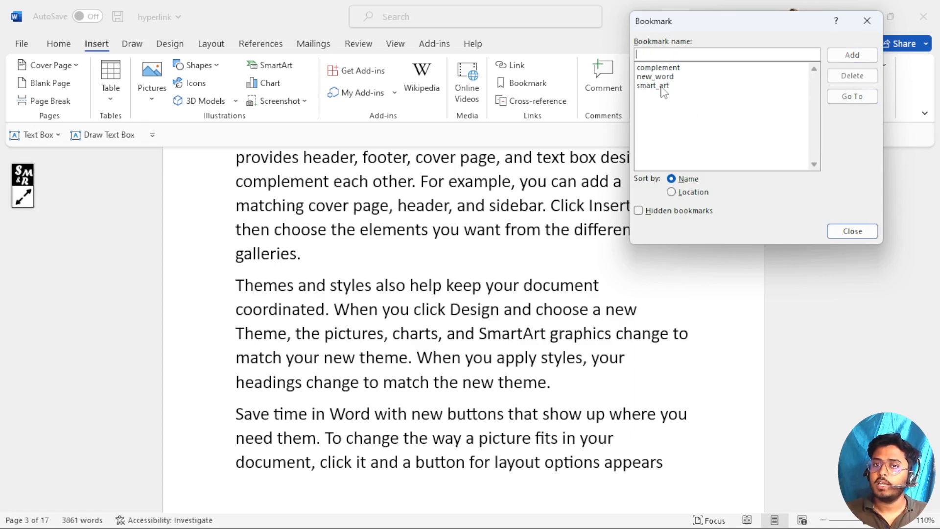
{"action": "left_click", "coordinate": [662, 77]}
{"action": "left_click", "coordinate": [850, 78]}
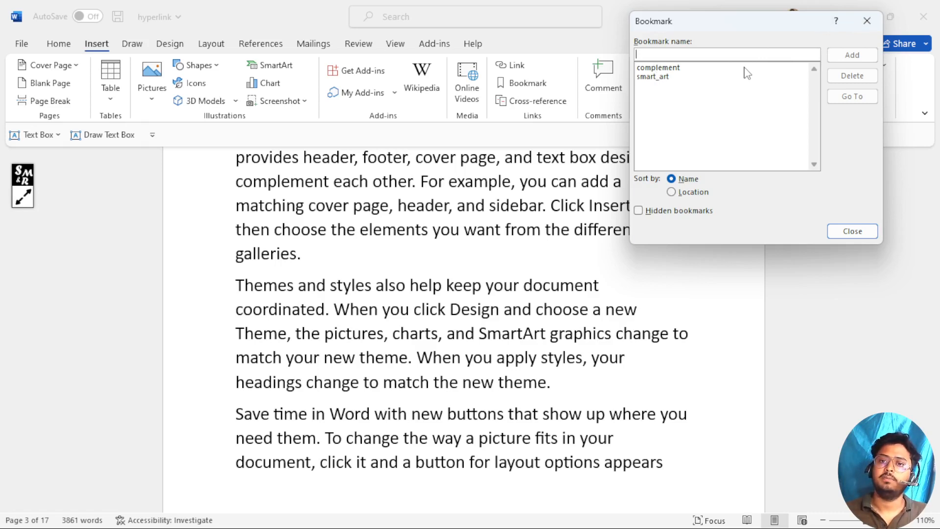
{"action": "left_click", "coordinate": [867, 21]}
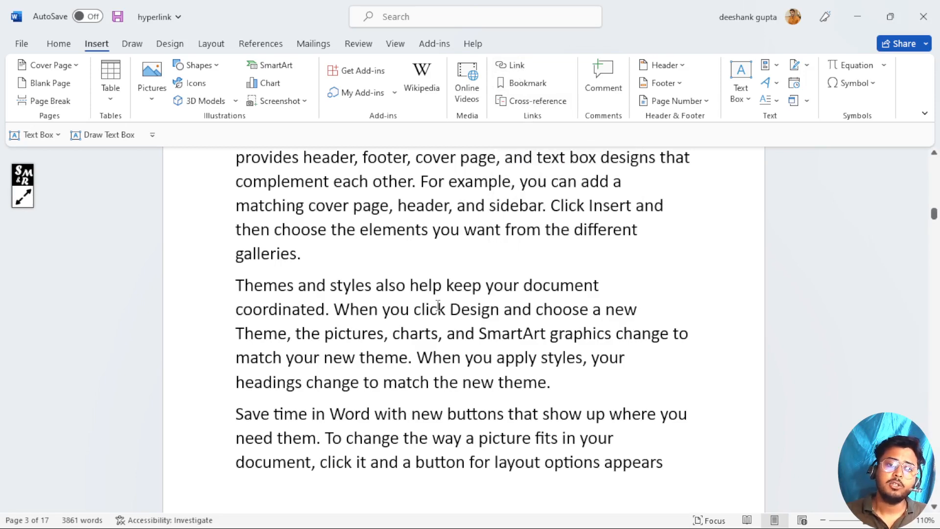
Step: Return to the start of the document and select the two bulleted lines about using bookmarks
{"action": "scroll", "coordinate": [438, 304], "scroll_direction": "up", "scroll_amount": 10}
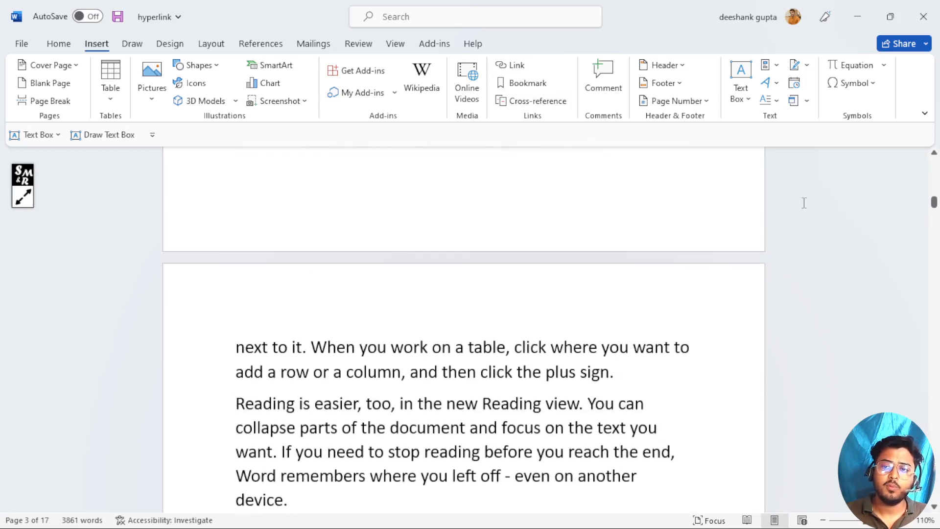
{"action": "left_click_drag", "start_coordinate": [936, 202], "coordinate": [939, 153]}
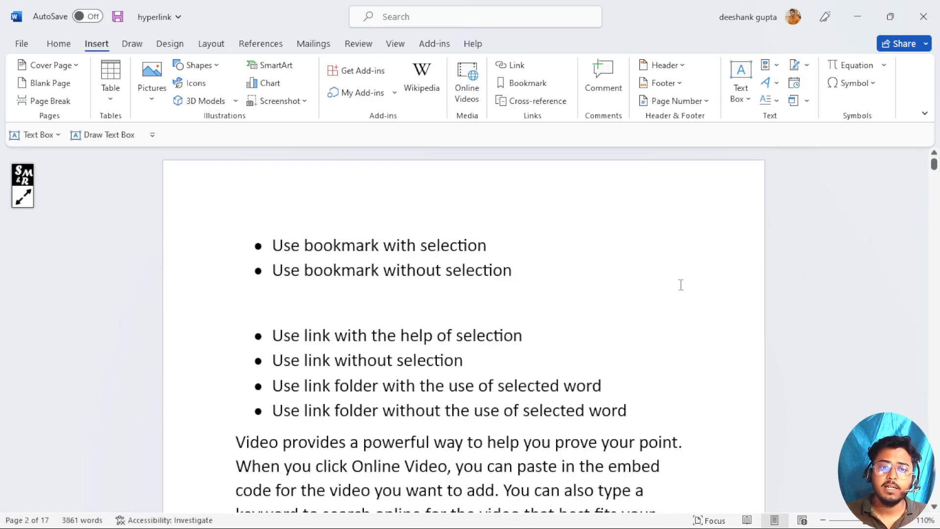
{"action": "left_click_drag", "start_coordinate": [272, 245], "coordinate": [524, 269]}
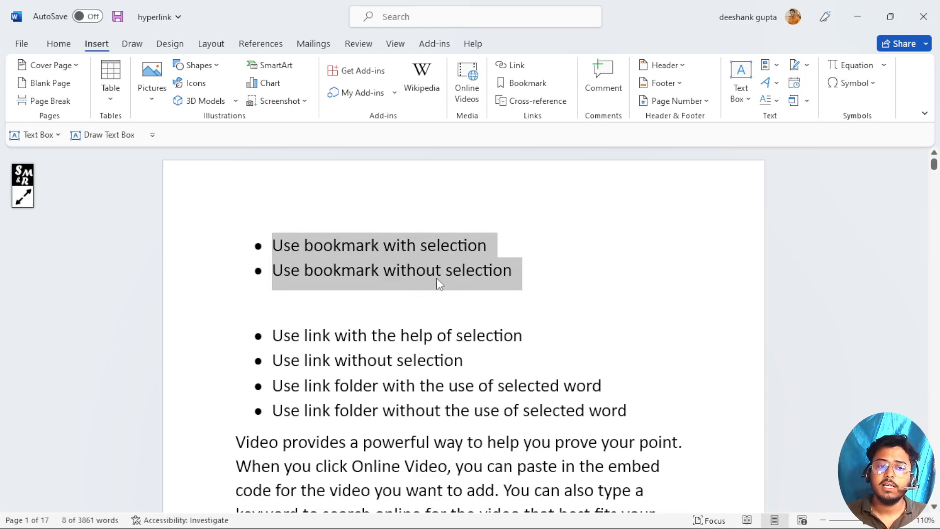
Step: Link the word "Video" at the start of the first paragraph to the existing file ADCA SYLLABUS.pdf in the Documents folder
{"action": "scroll", "coordinate": [437, 284], "scroll_direction": "down", "scroll_amount": 3}
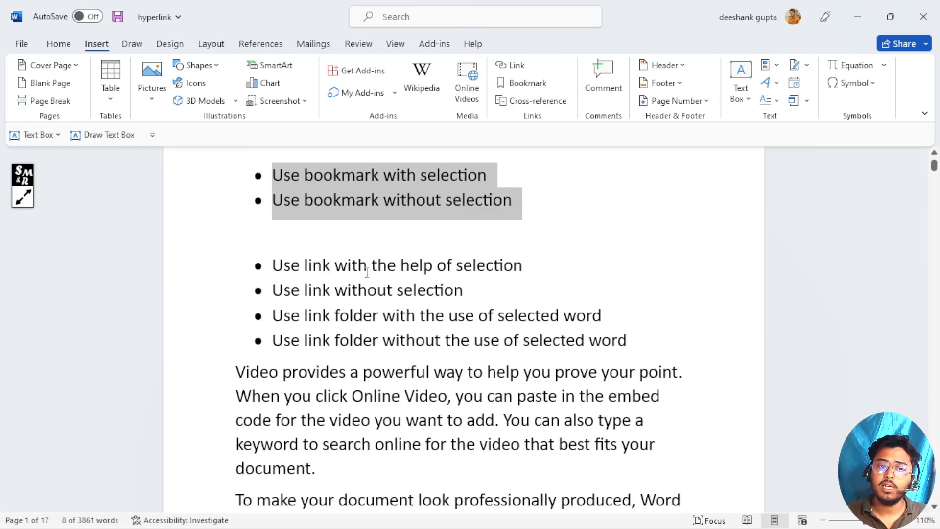
{"action": "scroll", "coordinate": [414, 378], "scroll_direction": "down", "scroll_amount": 5}
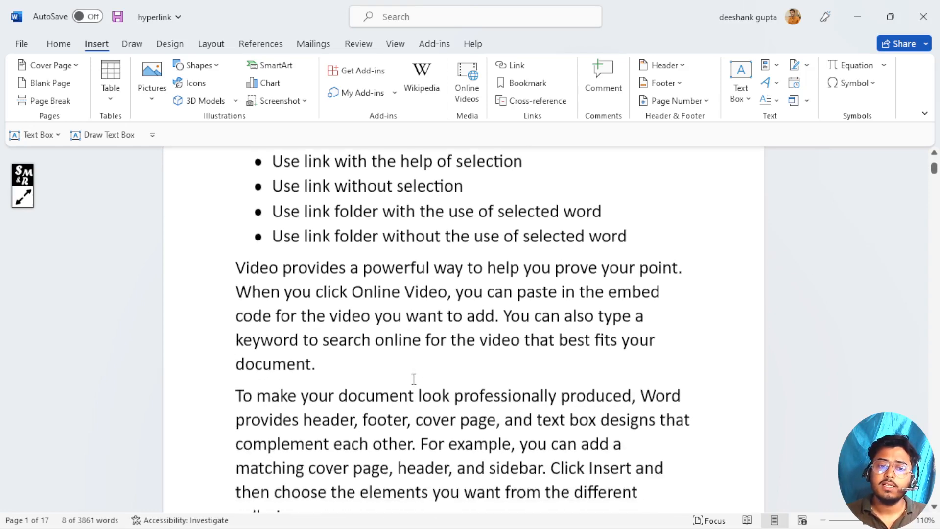
{"action": "scroll", "coordinate": [413, 379], "scroll_direction": "down", "scroll_amount": 3}
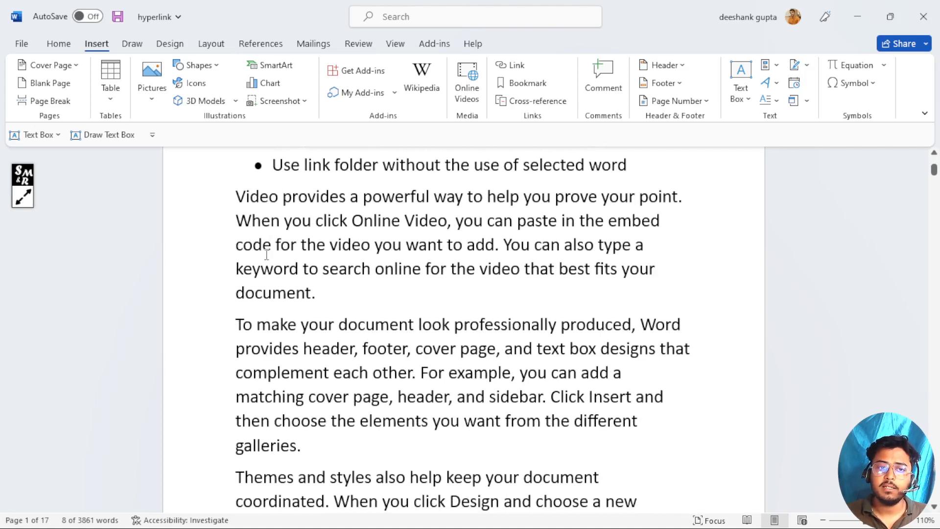
{"action": "double_click", "coordinate": [258, 198]}
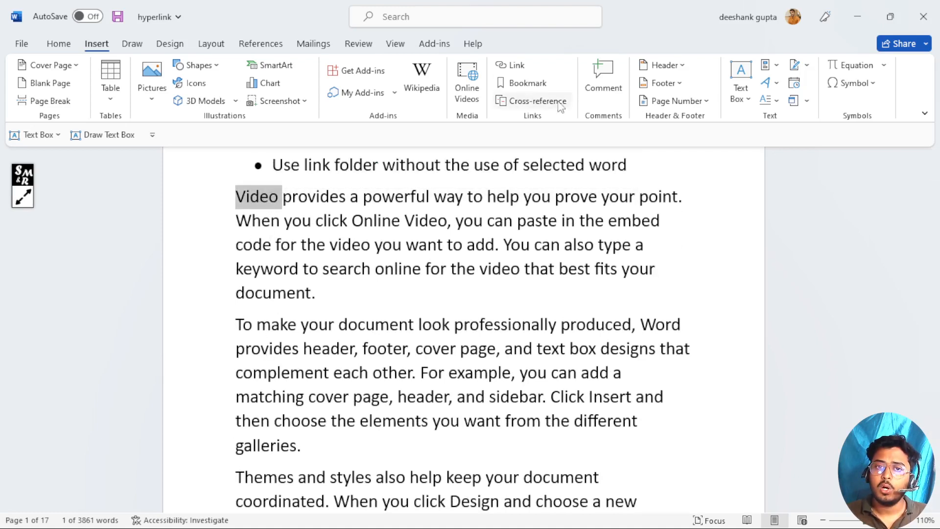
{"action": "left_click", "coordinate": [512, 65]}
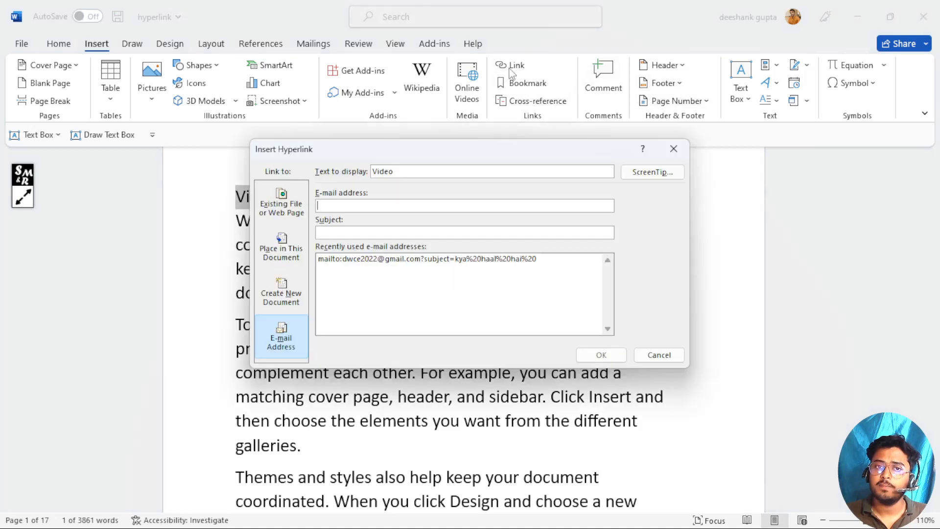
{"action": "left_click", "coordinate": [272, 197]}
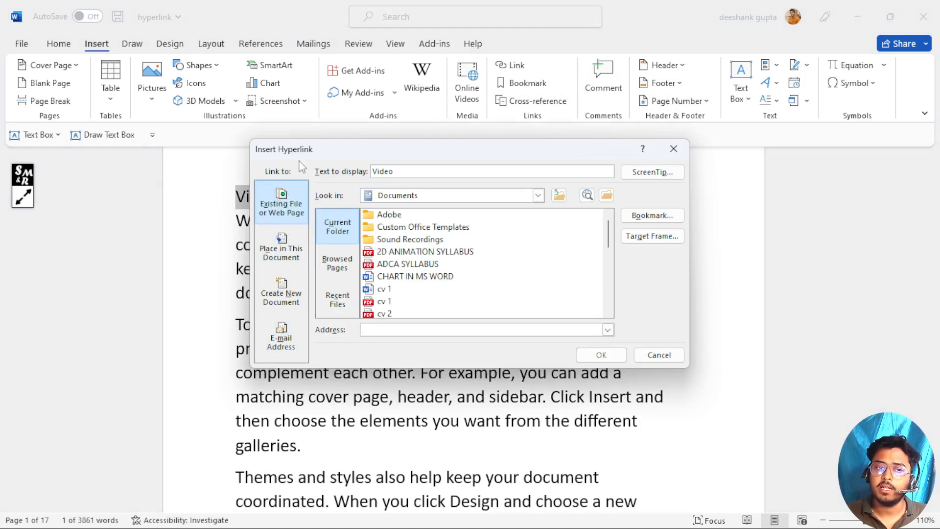
{"action": "left_click_drag", "start_coordinate": [334, 154], "coordinate": [433, 258]}
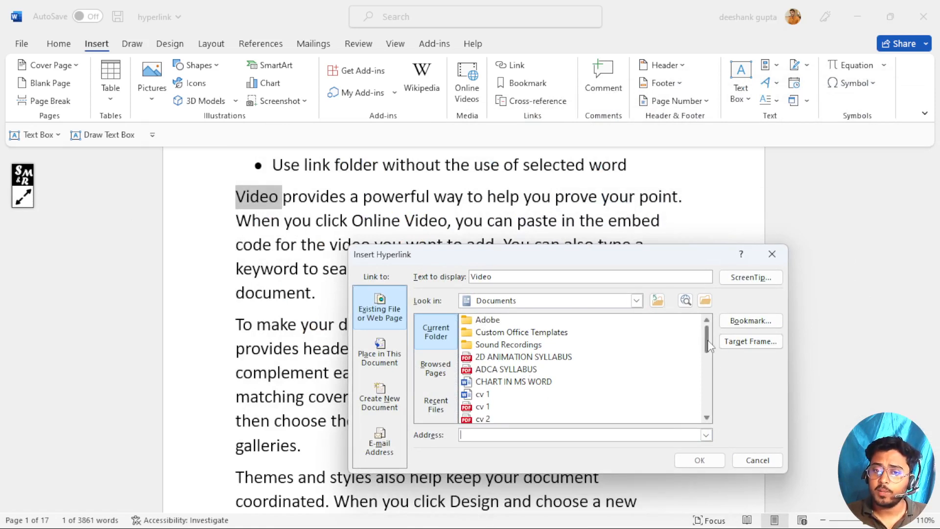
{"action": "mouse_move", "coordinate": [707, 339]}
{"action": "left_mouse_down"}
{"action": "mouse_move", "coordinate": [705, 409]}
{"action": "mouse_move", "coordinate": [709, 342]}
{"action": "left_mouse_up"}
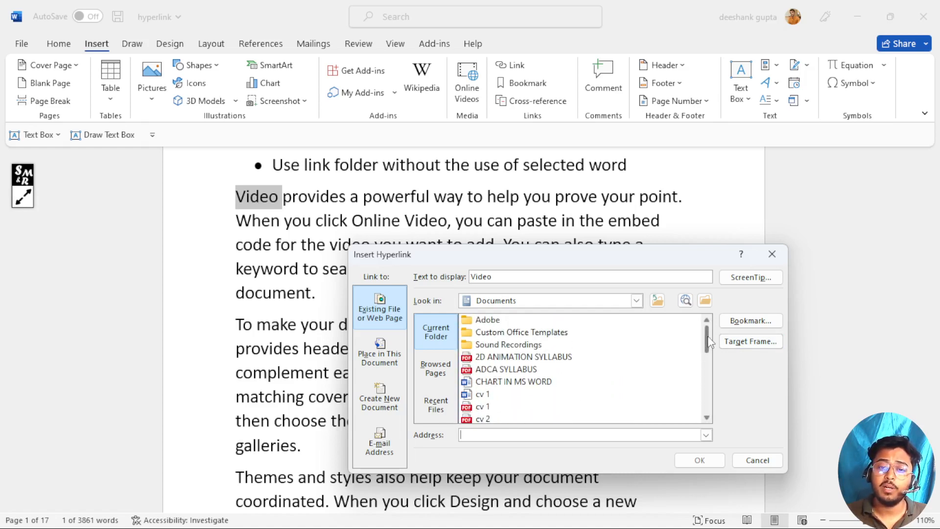
{"action": "scroll", "coordinate": [709, 343], "scroll_direction": "down", "scroll_amount": 6}
{"action": "scroll", "coordinate": [709, 338], "scroll_direction": "up", "scroll_amount": 6}
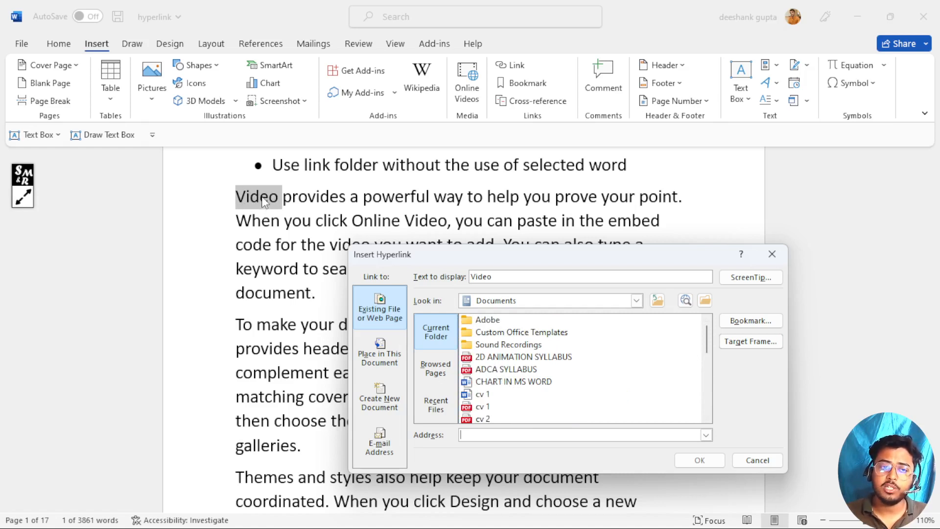
{"action": "left_click", "coordinate": [515, 370]}
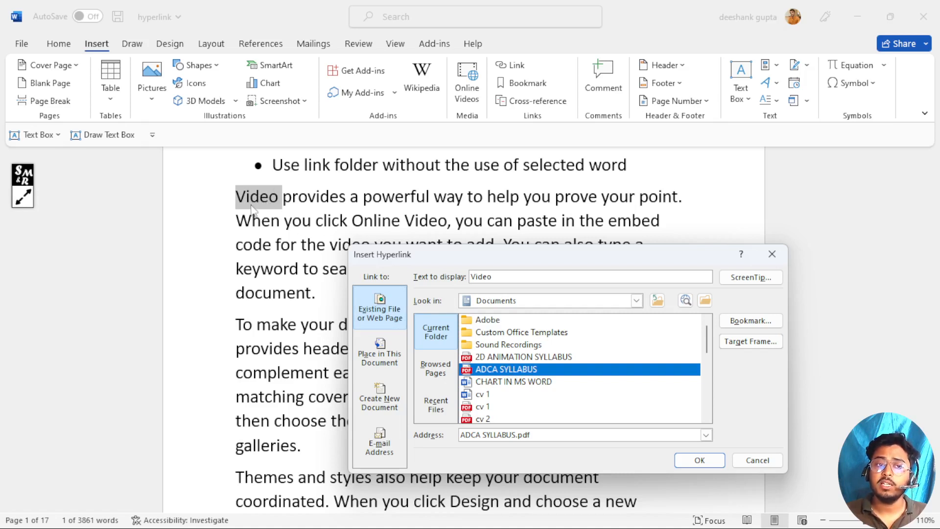
{"action": "left_click", "coordinate": [694, 462]}
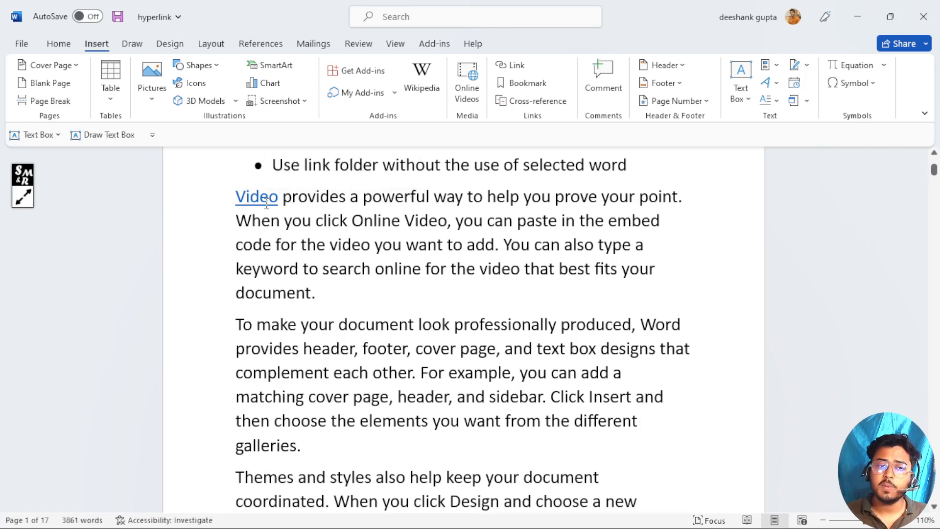
Step: Try to open the linked file directly from the word "Video"
{"action": "double_click", "coordinate": [268, 203]}
{"action": "left_click", "coordinate": [269, 203]}
{"action": "double_click", "coordinate": [266, 204]}
{"action": "left_click", "coordinate": [267, 204]}
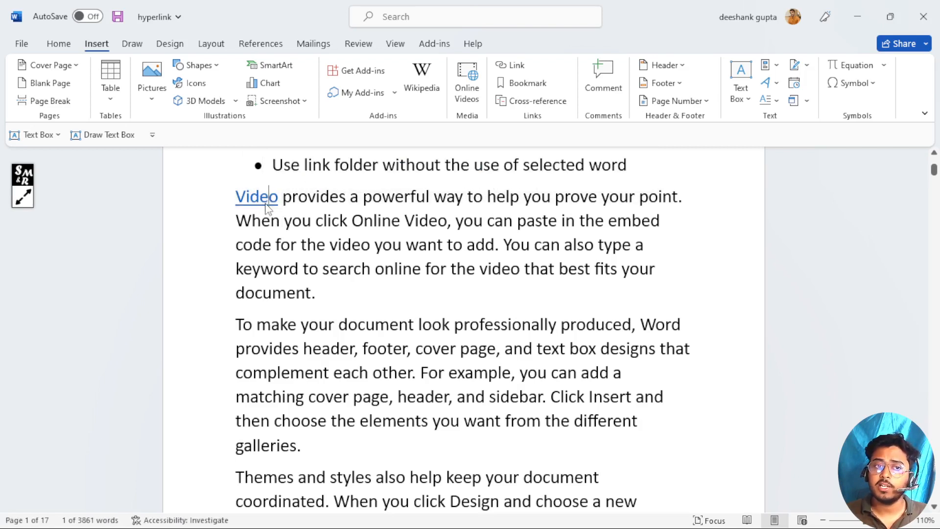
{"action": "triple_click", "coordinate": [267, 204]}
{"action": "left_click", "coordinate": [321, 221]}
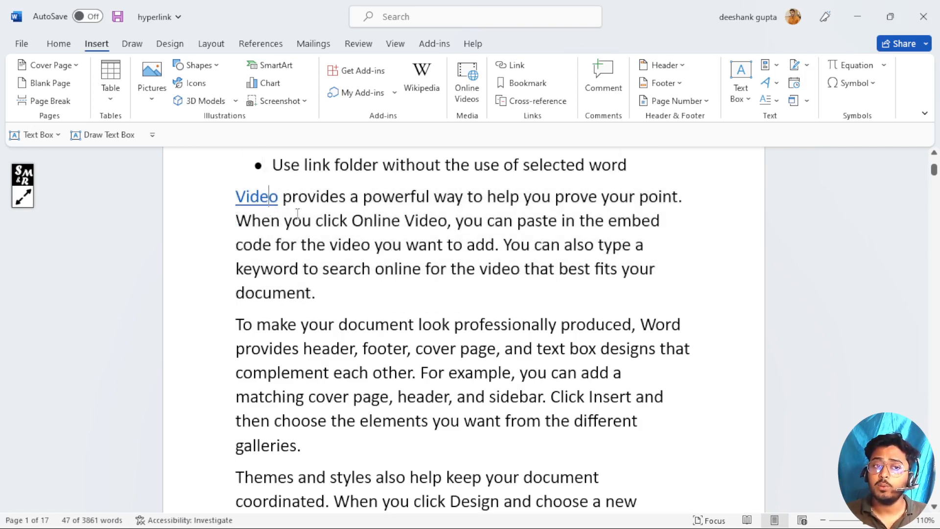
{"action": "double_click", "coordinate": [261, 196]}
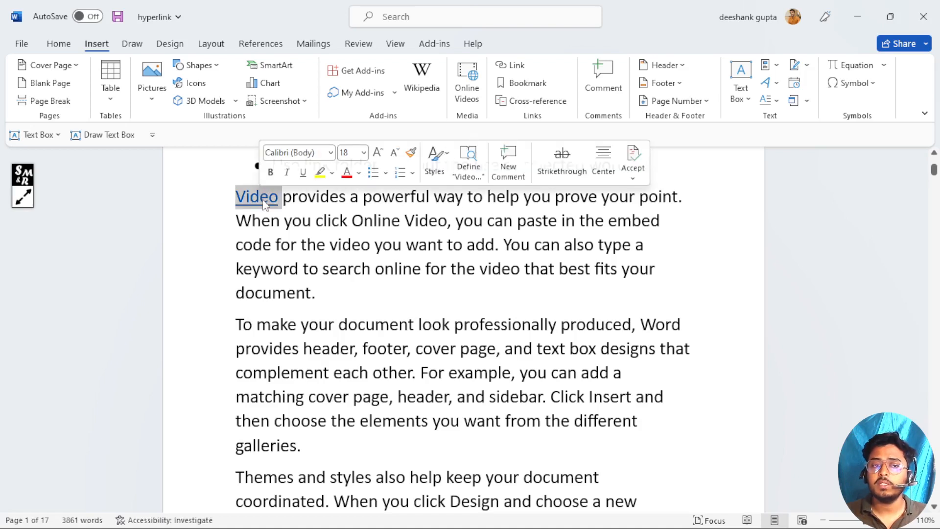
{"action": "left_click", "coordinate": [261, 205]}
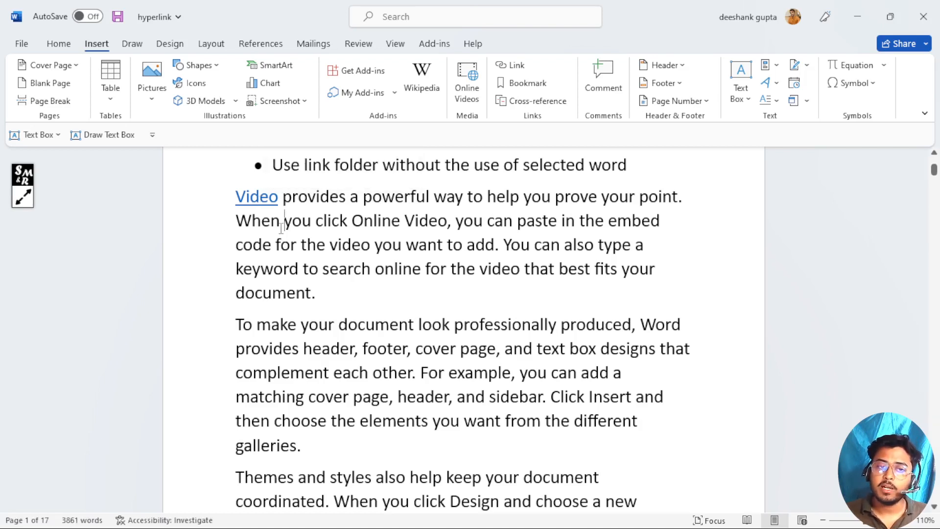
Step: Follow the "Video" link, allow ADCA SYLLABUS.pdf to open, look through the syllabus and return to the Word document
{"action": "left_click", "coordinate": [258, 198], "text": "ctrl"}
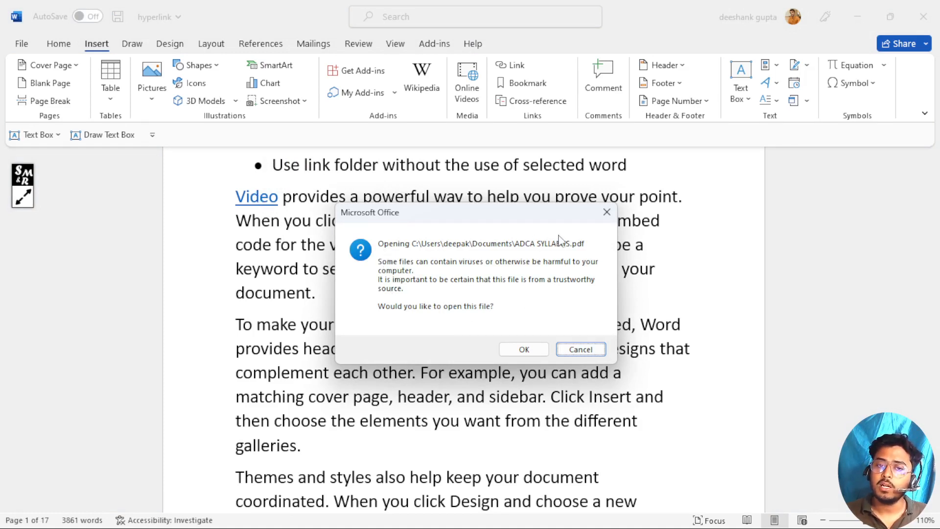
{"action": "left_click", "coordinate": [523, 350]}
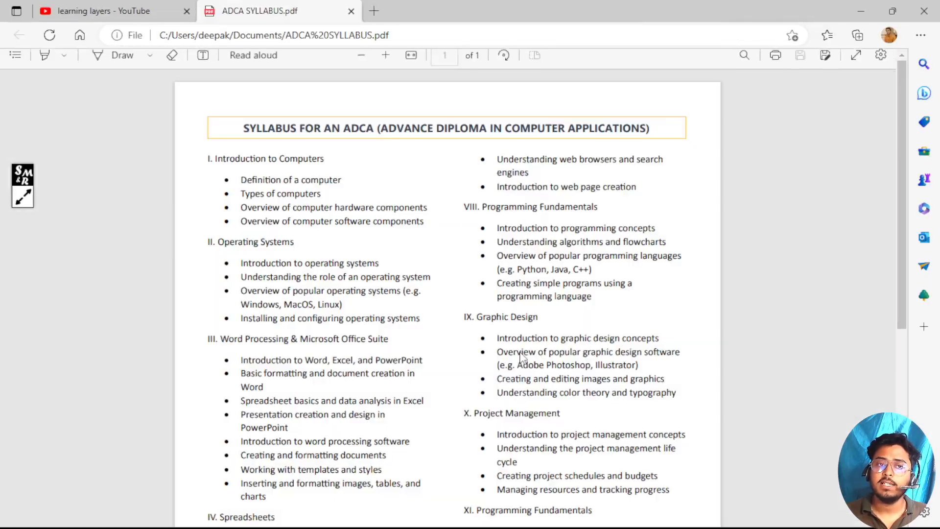
{"action": "scroll", "coordinate": [522, 359], "scroll_direction": "down", "scroll_amount": 6}
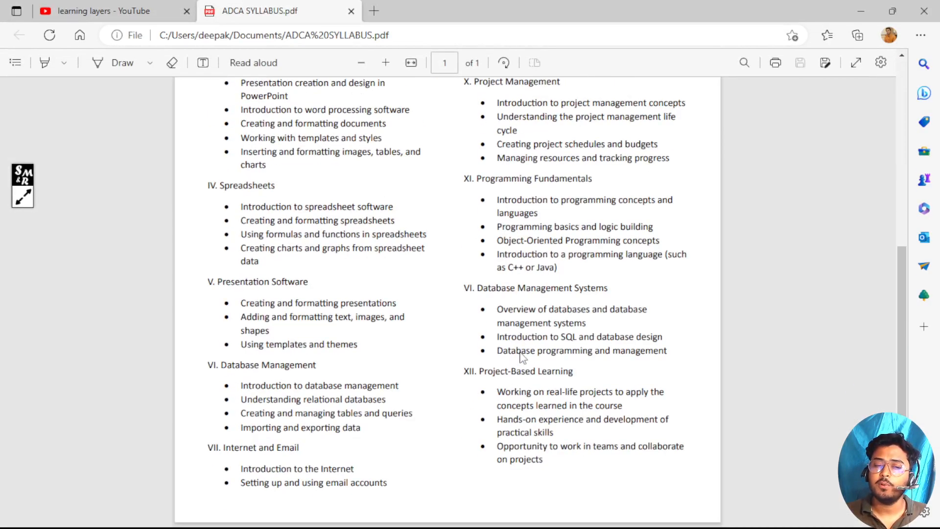
{"action": "scroll", "coordinate": [522, 358], "scroll_direction": "up", "scroll_amount": 6}
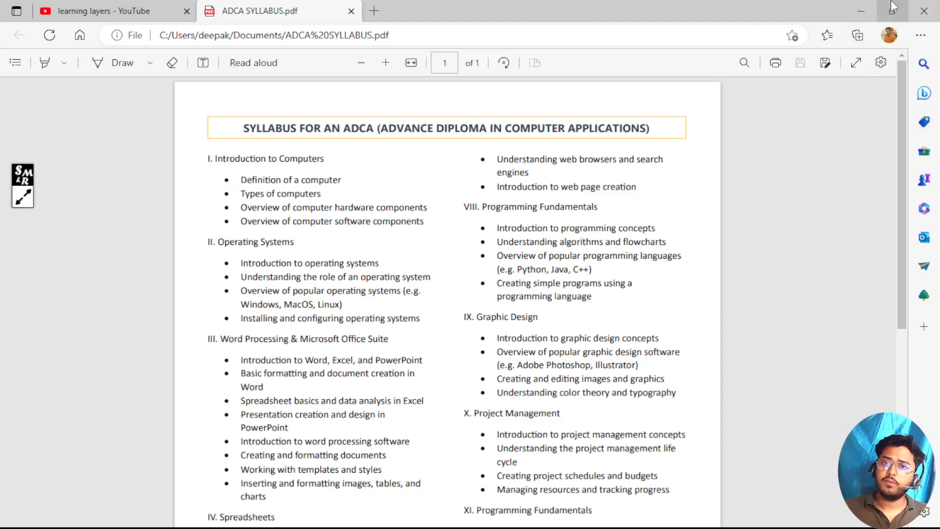
{"action": "left_click", "coordinate": [860, 7]}
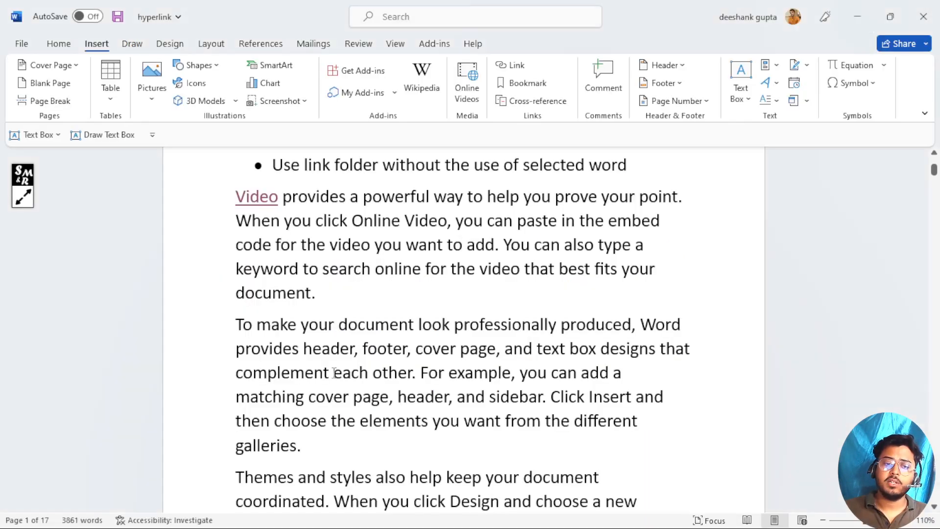
Step: Link the word "make" at the start of the second paragraph to the existing file Introduction to C AND C++ Programming.pdf in Documents
{"action": "scroll", "coordinate": [260, 196], "scroll_direction": "down", "scroll_amount": 1}
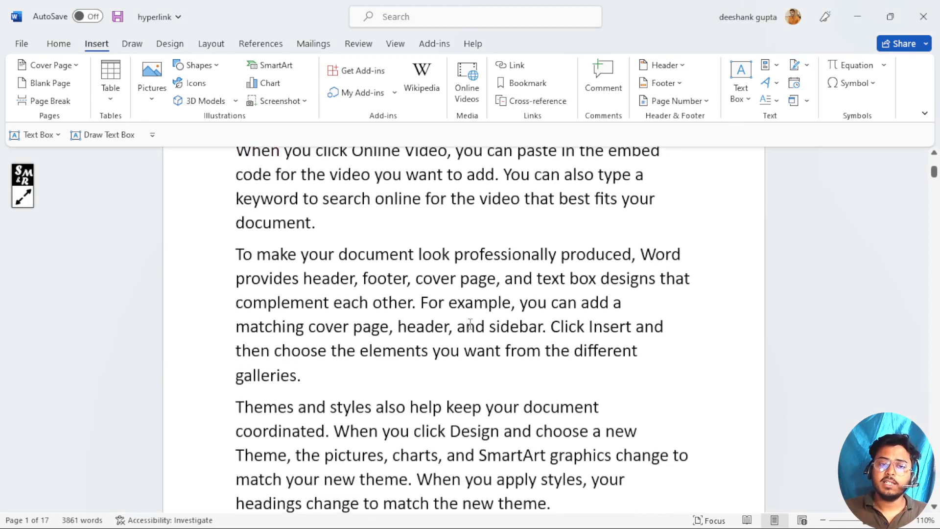
{"action": "double_click", "coordinate": [277, 254]}
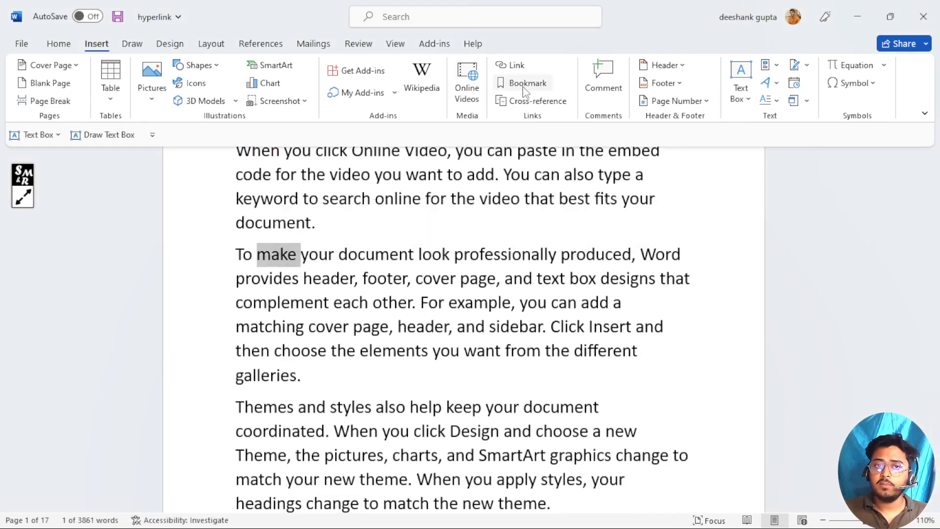
{"action": "left_click", "coordinate": [514, 66]}
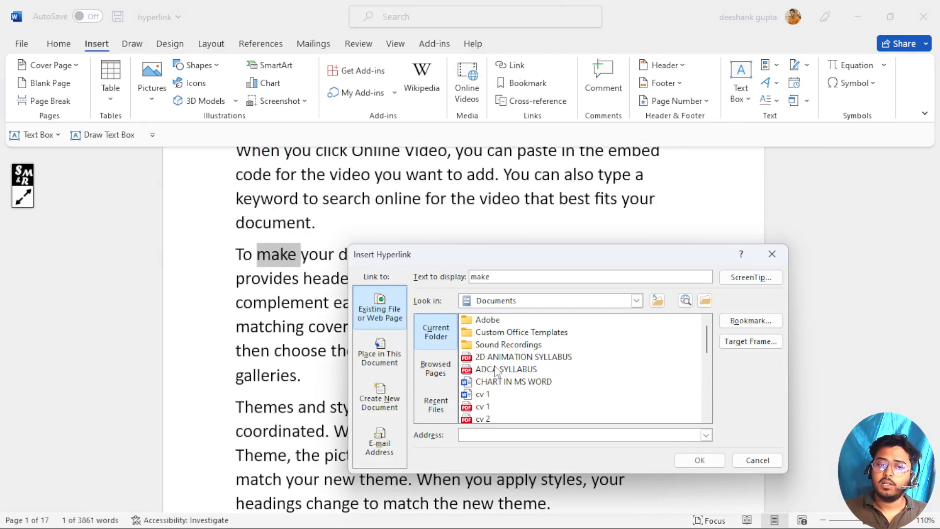
{"action": "scroll", "coordinate": [497, 371], "scroll_direction": "down", "scroll_amount": 2}
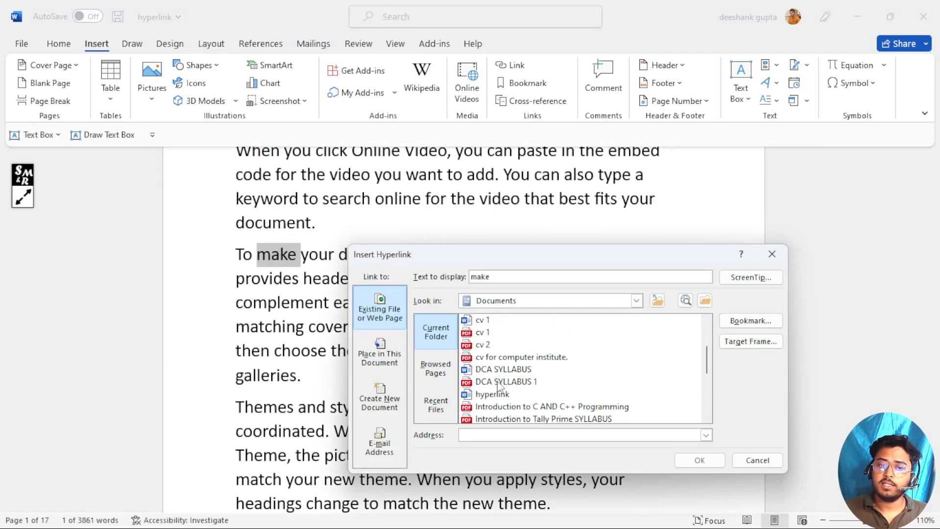
{"action": "scroll", "coordinate": [499, 386], "scroll_direction": "down", "scroll_amount": 2}
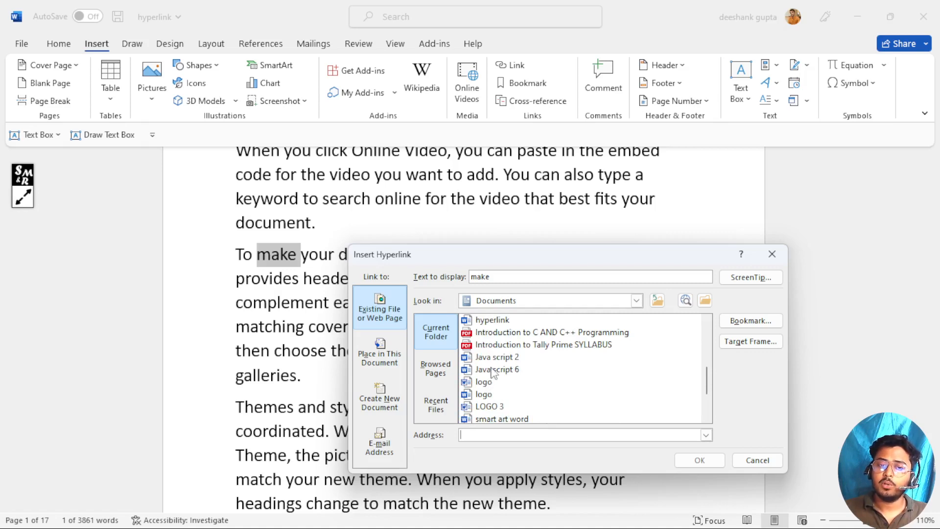
{"action": "left_click", "coordinate": [496, 342]}
{"action": "left_click", "coordinate": [497, 333]}
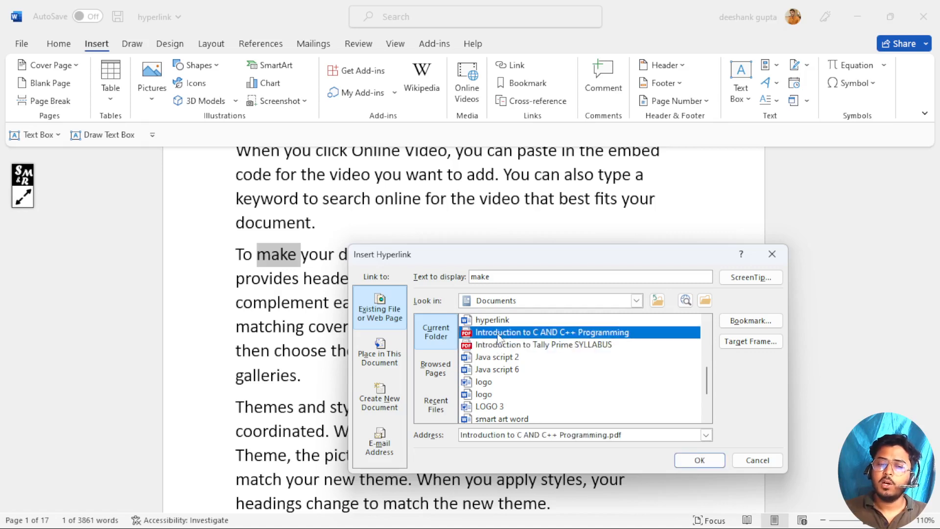
{"action": "left_click", "coordinate": [700, 461]}
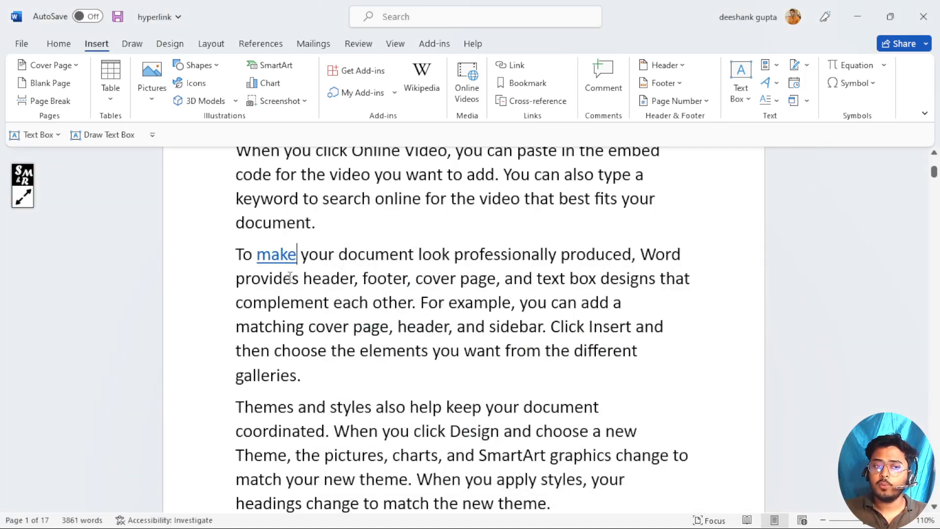
Step: Follow the "make" link, allow Introduction to C AND C++ Programming.pdf to open, and return to the Word document
{"action": "left_click", "coordinate": [275, 255], "text": "ctrl"}
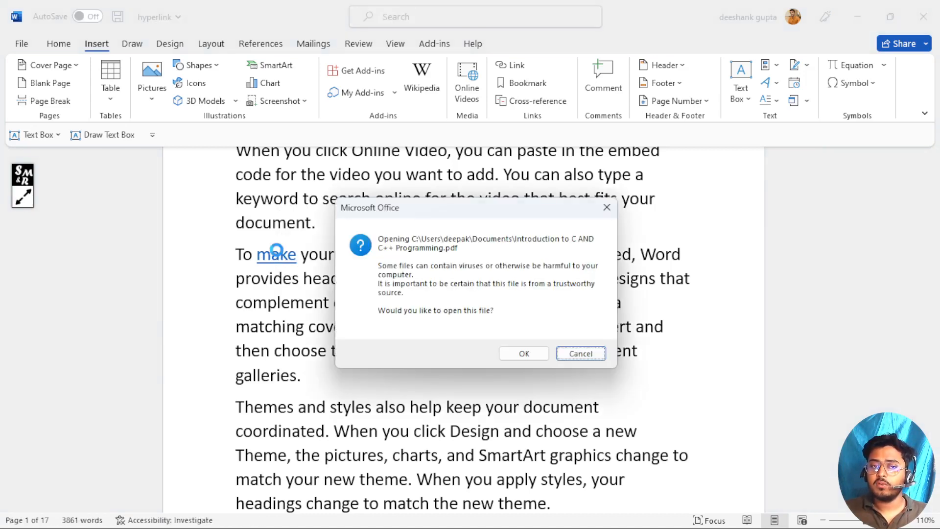
{"action": "left_click", "coordinate": [524, 353]}
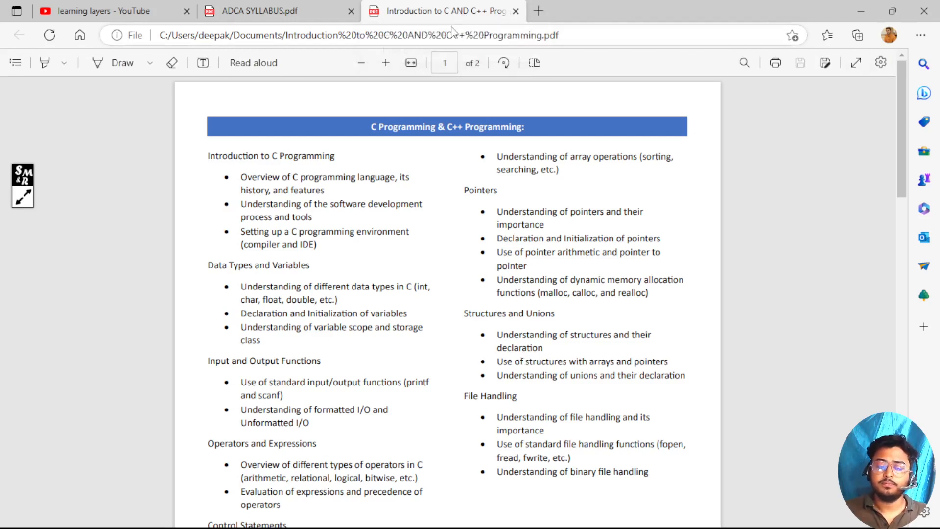
{"action": "key", "text": "alt+Tab"}
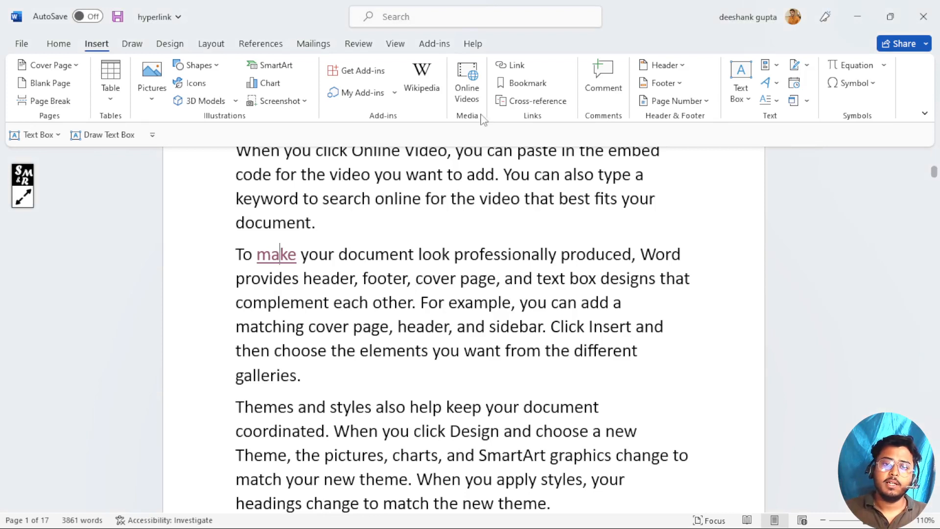
Step: Examine the hyperlink settings of the word "make", close them without changes and return to the first paragraph
{"action": "left_click", "coordinate": [515, 67]}
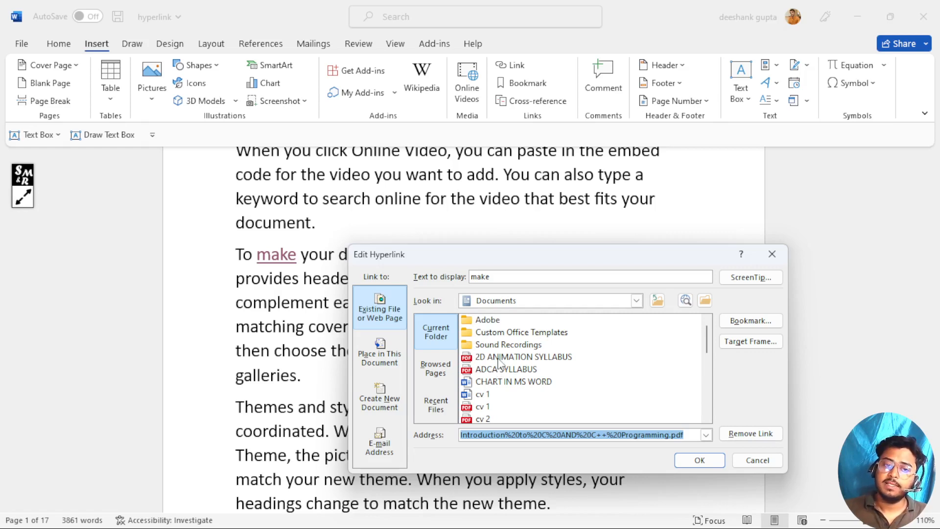
{"action": "left_click", "coordinate": [769, 255]}
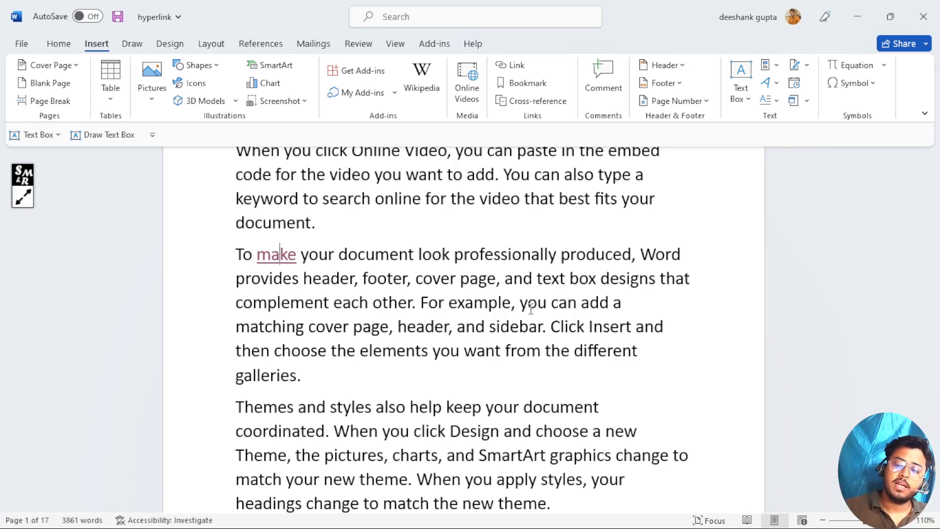
{"action": "scroll", "coordinate": [381, 380], "scroll_direction": "up", "scroll_amount": 5}
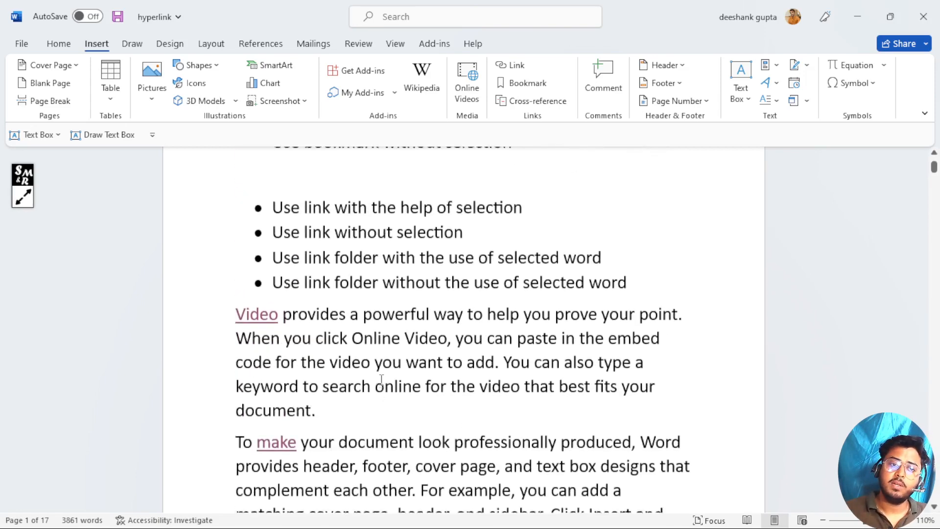
{"action": "scroll", "coordinate": [364, 373], "scroll_direction": "down", "scroll_amount": 2}
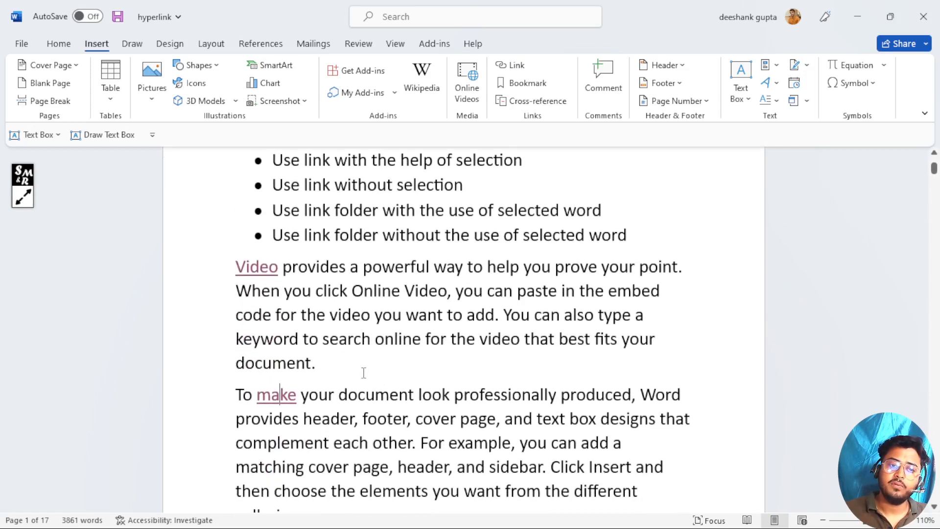
Step: Start inserting a hyperlink on the word "When" in the first paragraph and move the dialog clear of the text
{"action": "double_click", "coordinate": [261, 293]}
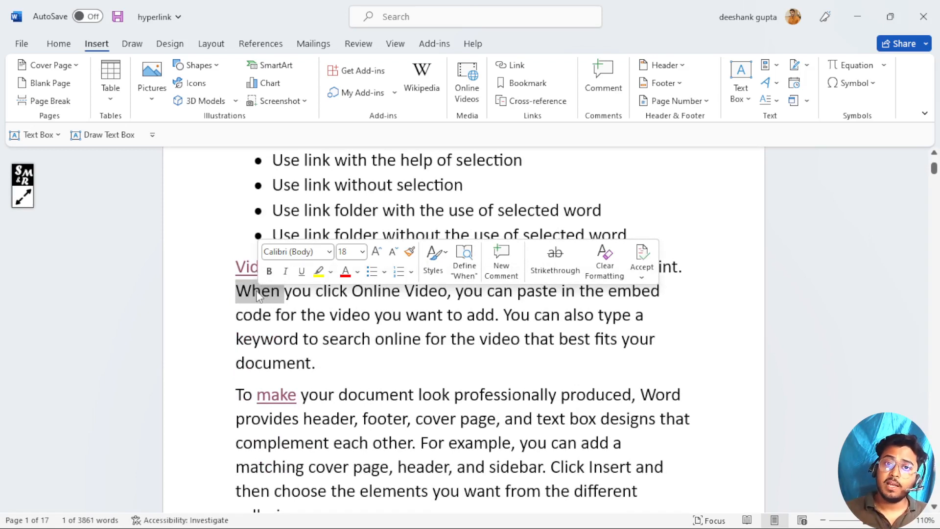
{"action": "left_click", "coordinate": [520, 69]}
{"action": "left_click_drag", "start_coordinate": [519, 257], "coordinate": [615, 148]}
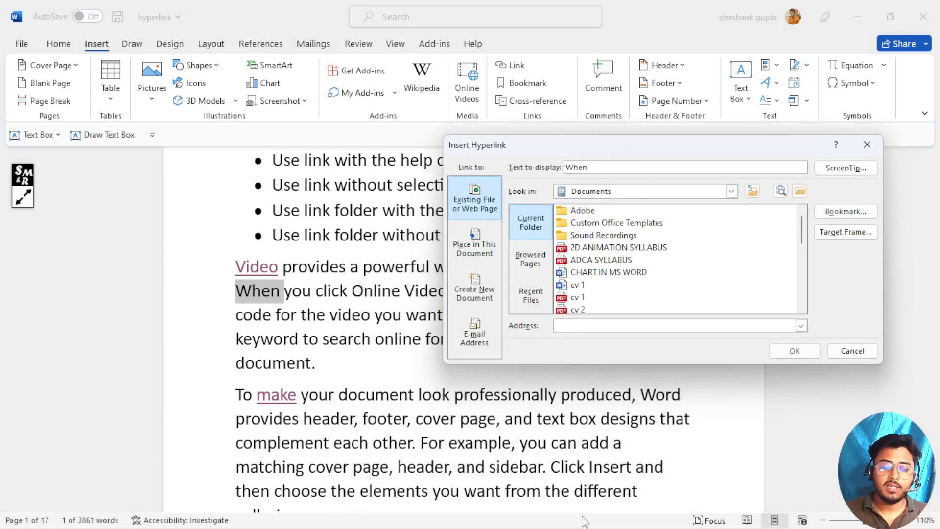
Step: Switch to the learning layers YouTube page in the browser and copy the web address of its playlists page
{"action": "key", "text": "alt+Tab"}
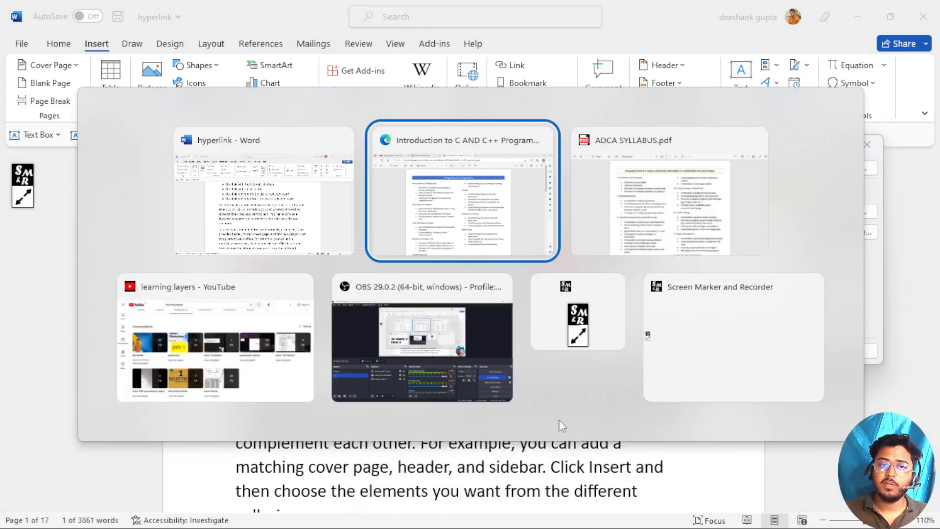
{"action": "left_click", "coordinate": [186, 335]}
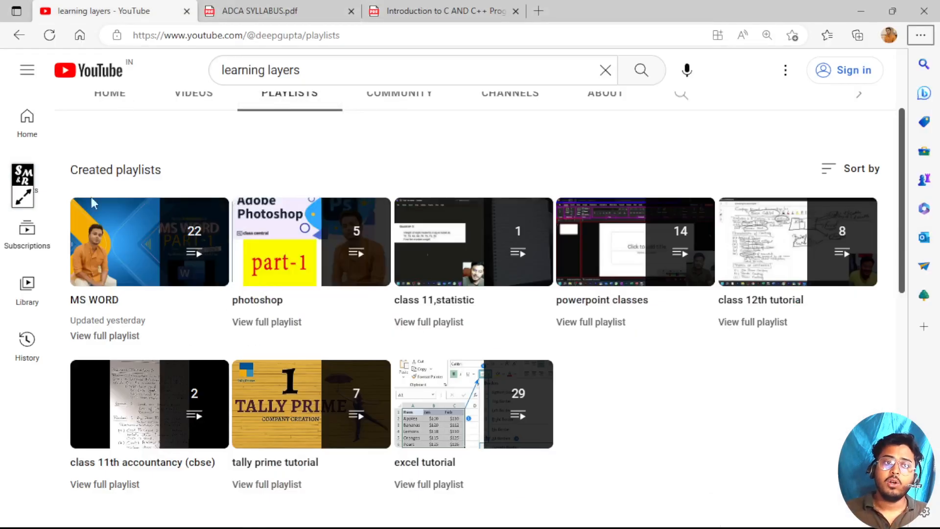
{"action": "left_click", "coordinate": [346, 37]}
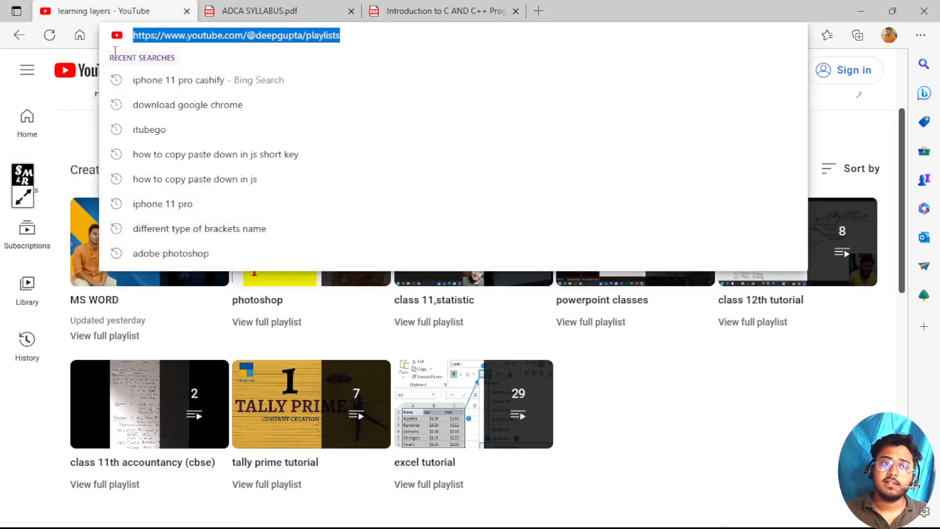
{"action": "left_click", "coordinate": [353, 35]}
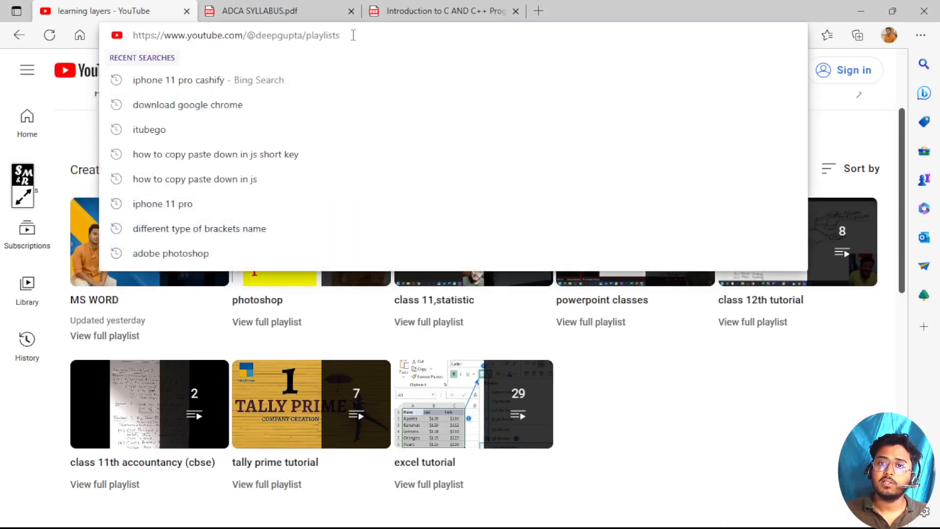
{"action": "left_click", "coordinate": [826, 435]}
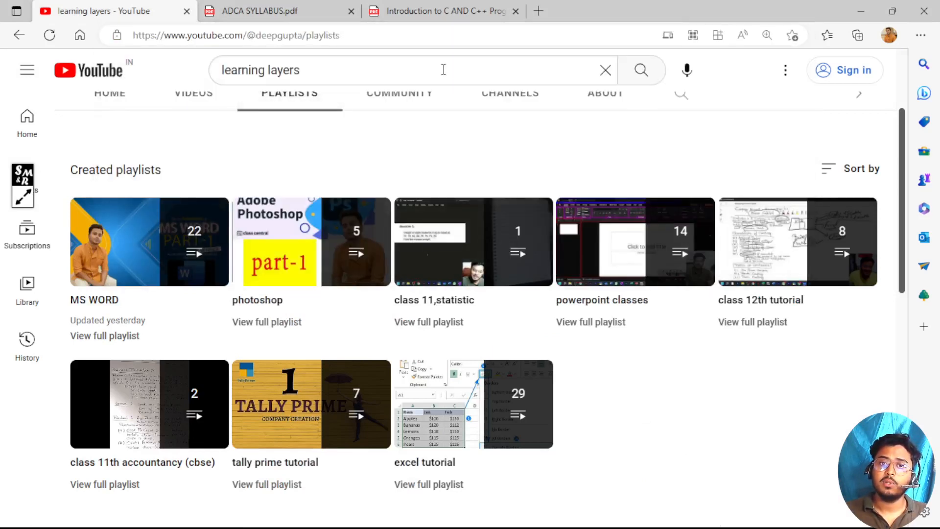
{"action": "right_click", "coordinate": [437, 34]}
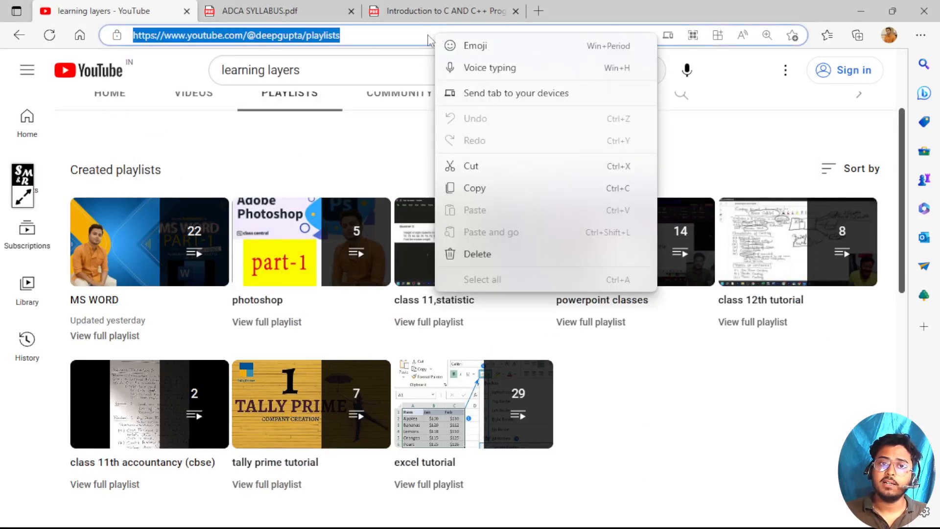
{"action": "left_click", "coordinate": [466, 190]}
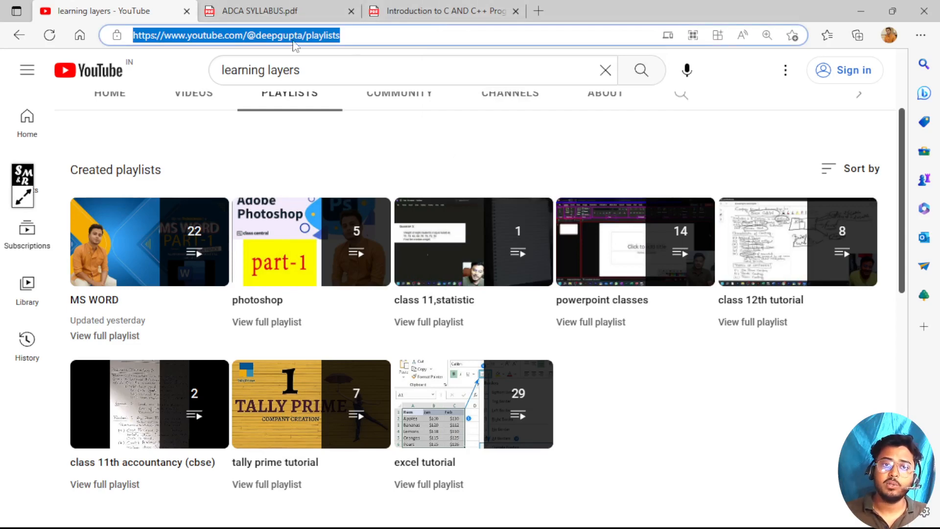
Step: Return to Word, set the copied YouTube playlists address as the link target of "When", and follow the link to test it
{"action": "key", "text": "alt+Tab"}
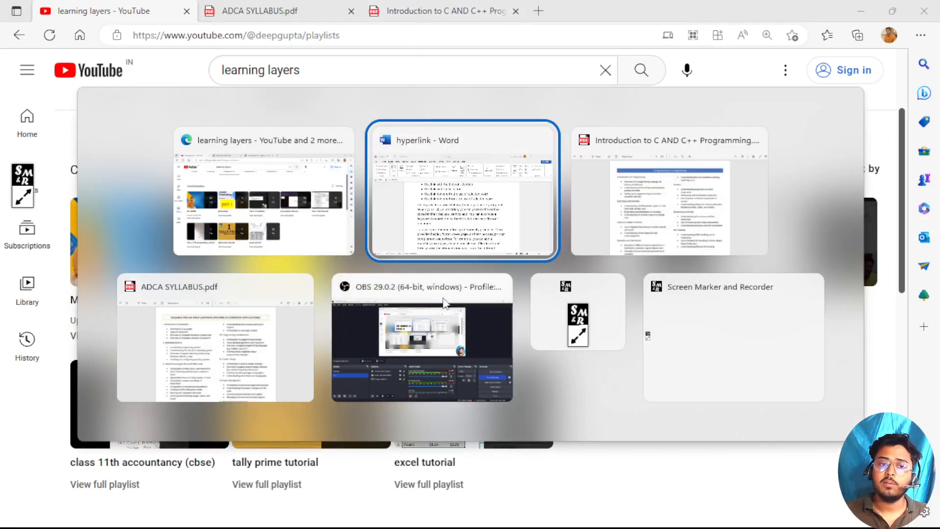
{"action": "left_click", "coordinate": [441, 216]}
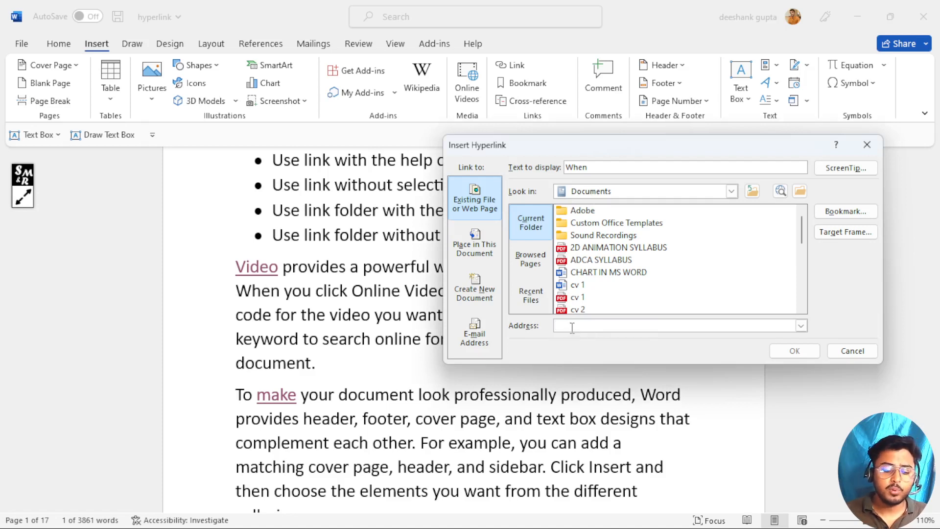
{"action": "key", "text": "ctrl+v"}
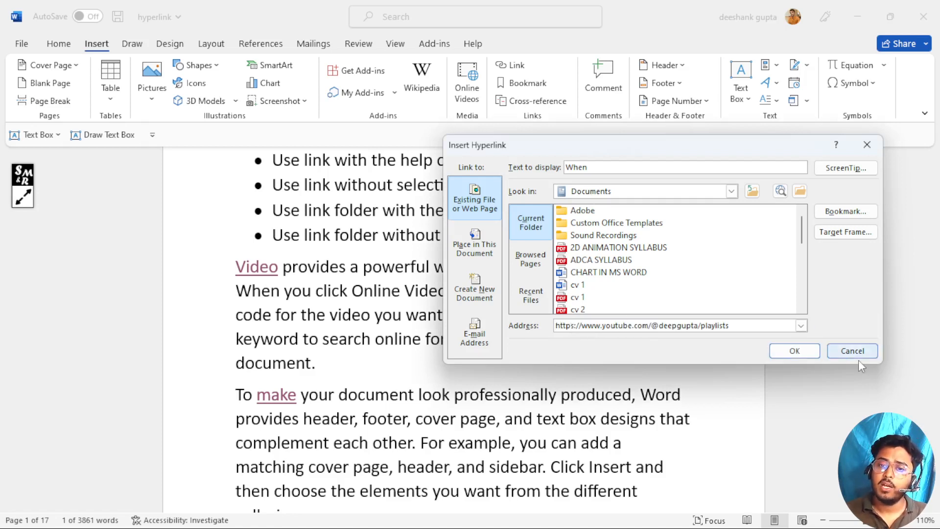
{"action": "left_click", "coordinate": [778, 351]}
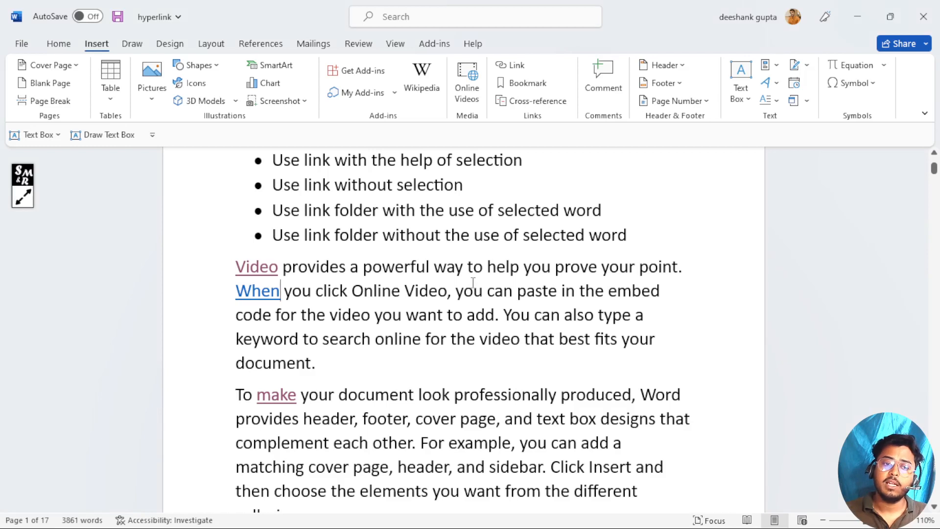
{"action": "mouse_move", "coordinate": [252, 293]}
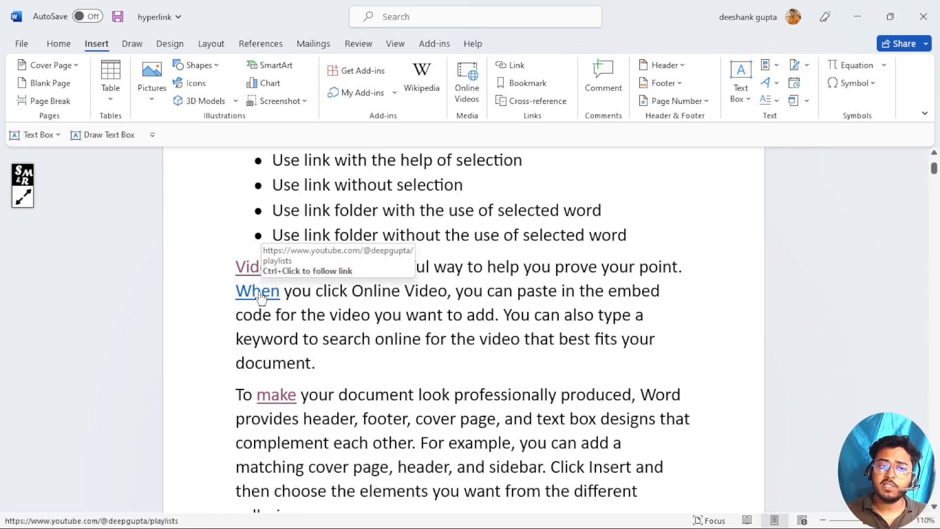
{"action": "left_click", "coordinate": [258, 268], "text": "ctrl"}
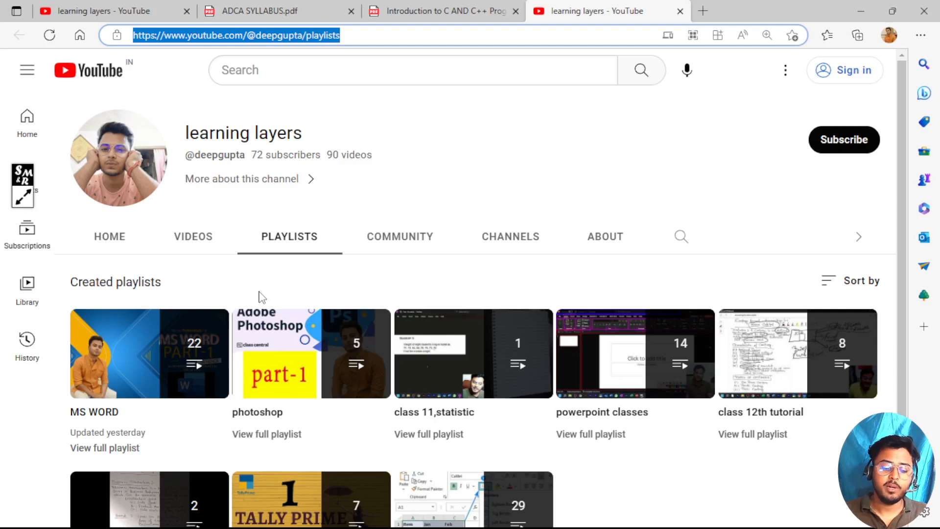
Step: Search the web for "google" in a new browser tab and select the web address of the results page
{"action": "left_click", "coordinate": [703, 11]}
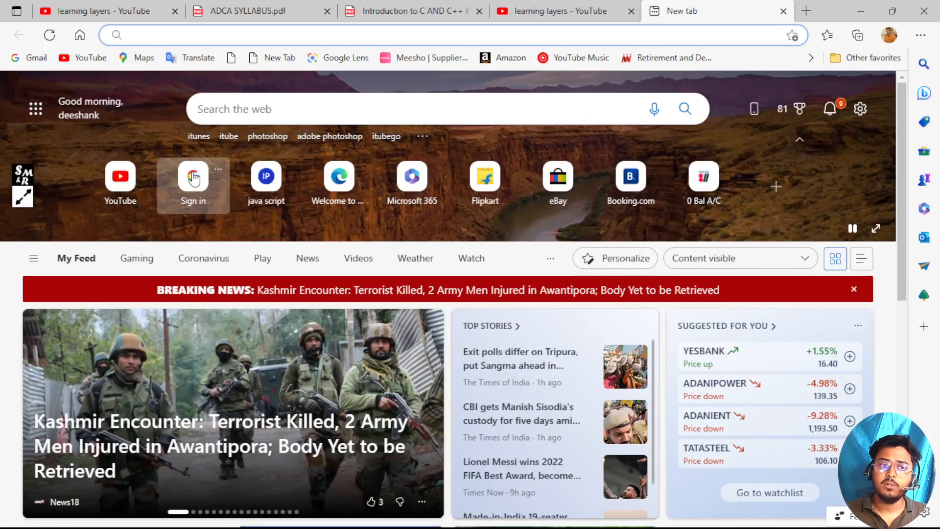
{"action": "left_click", "coordinate": [193, 179]}
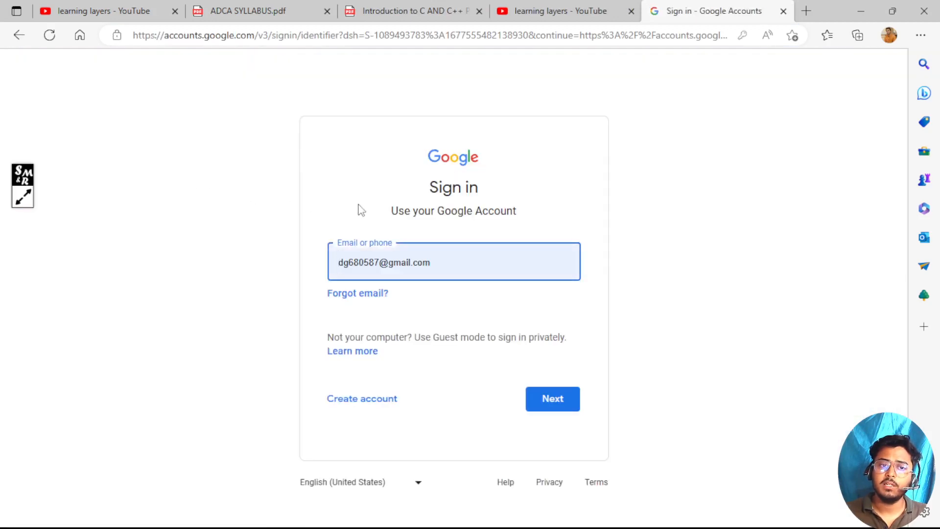
{"action": "left_click", "coordinate": [19, 35]}
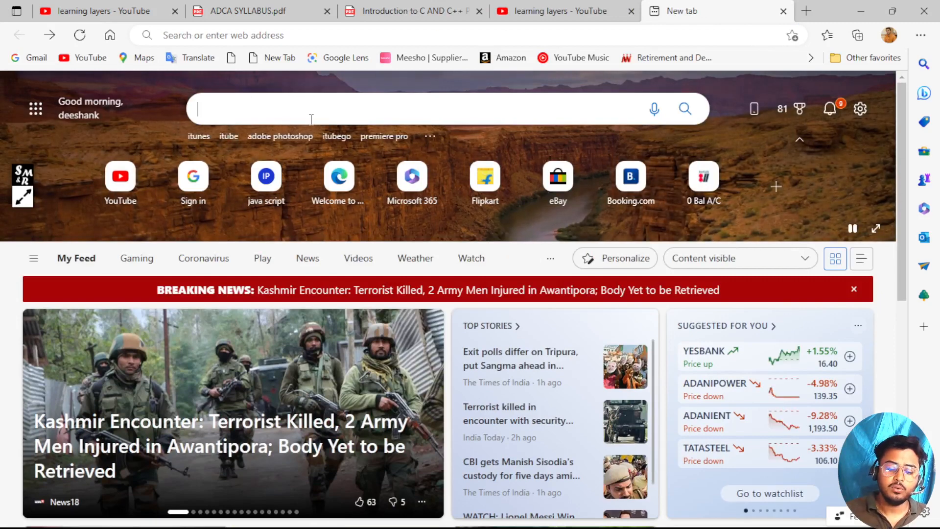
{"action": "left_click", "coordinate": [311, 119]}
{"action": "type", "text": "goog"}
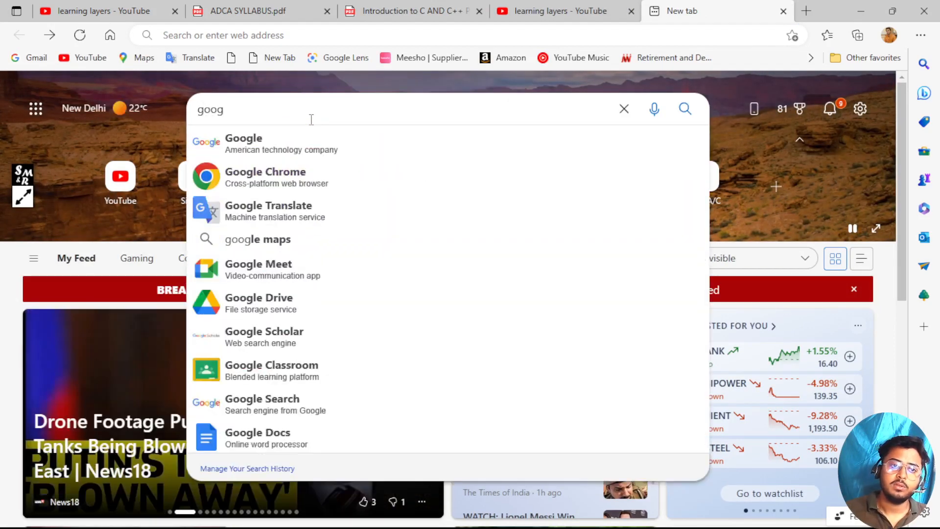
{"action": "left_click", "coordinate": [299, 148]}
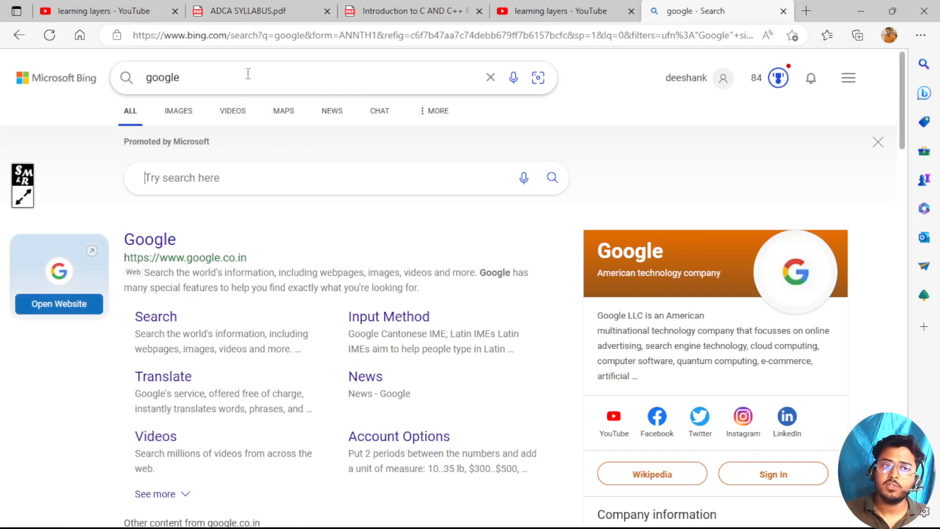
{"action": "left_click", "coordinate": [300, 33]}
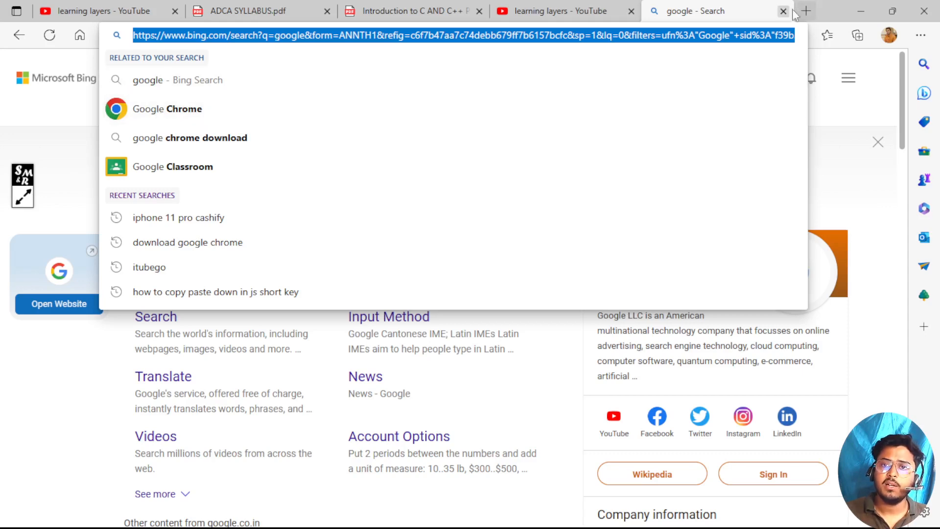
Step: Switch away from the Bing results to Google Chrome and open it with the first listed profile
{"action": "left_click", "coordinate": [868, 10]}
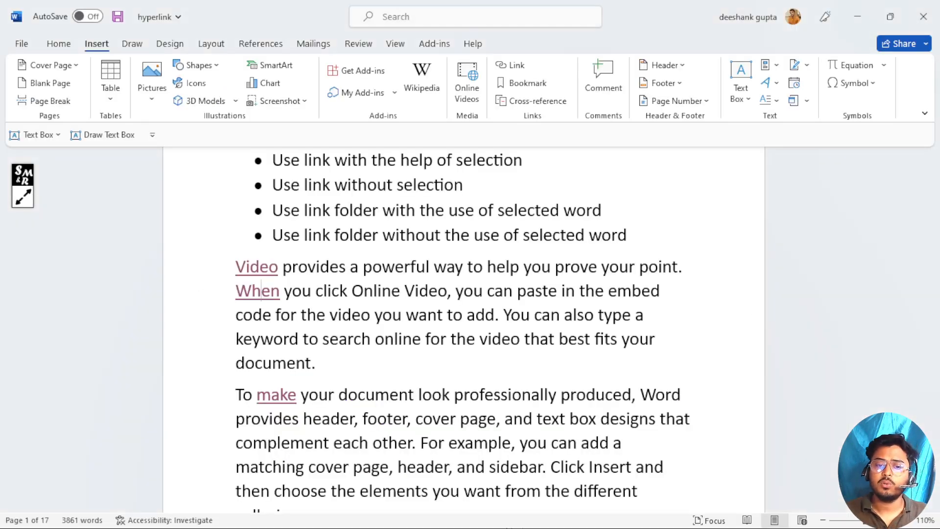
{"action": "key", "text": "alt+Tab"}
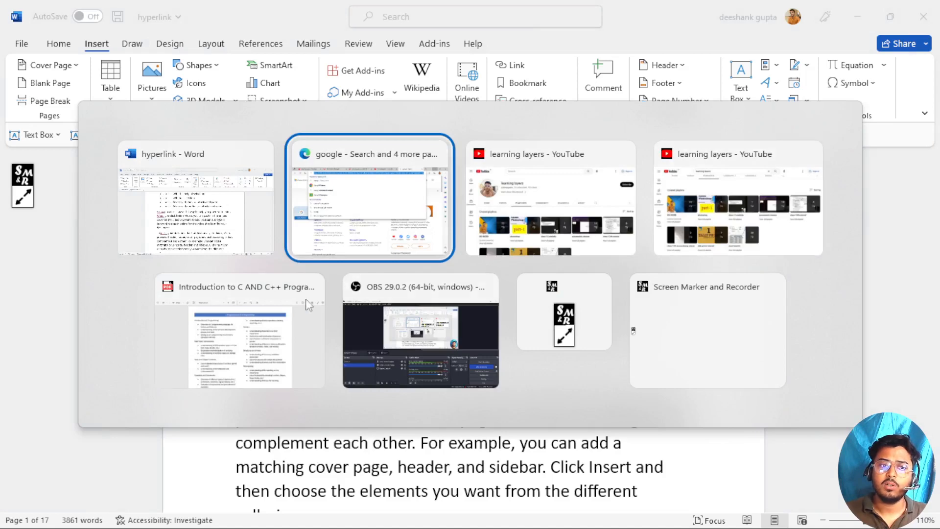
{"action": "mouse_move", "coordinate": [474, 299]}
{"action": "key", "text": "alt+Tab"}
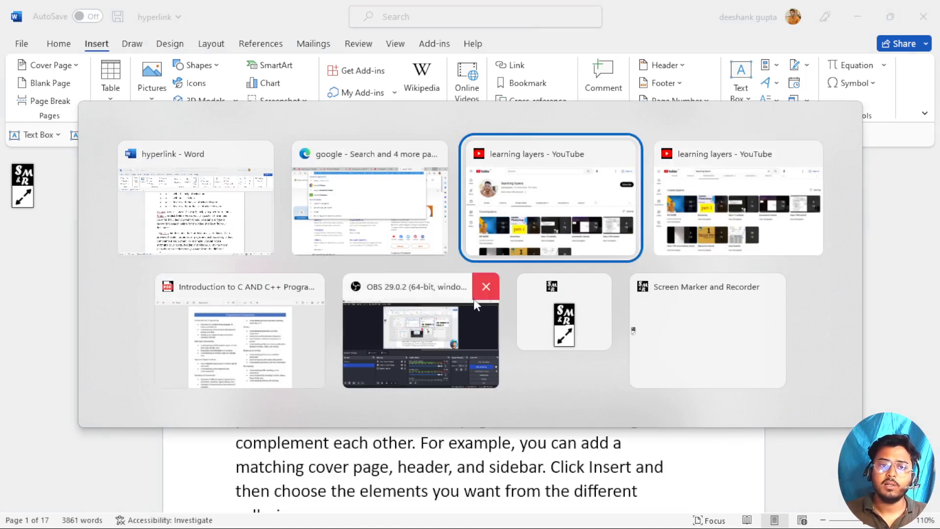
{"action": "key", "text": "alt+Tab"}
{"action": "key", "text": "super"}
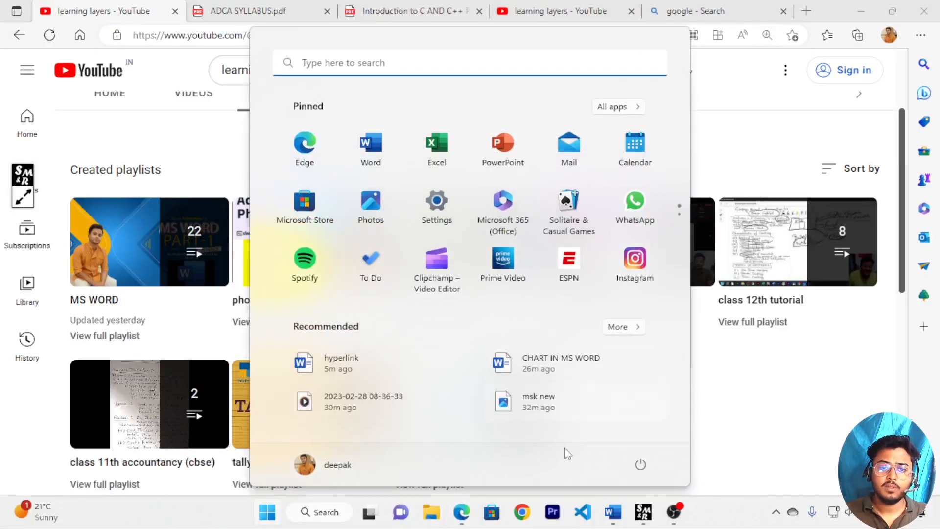
{"action": "left_click", "coordinate": [522, 512]}
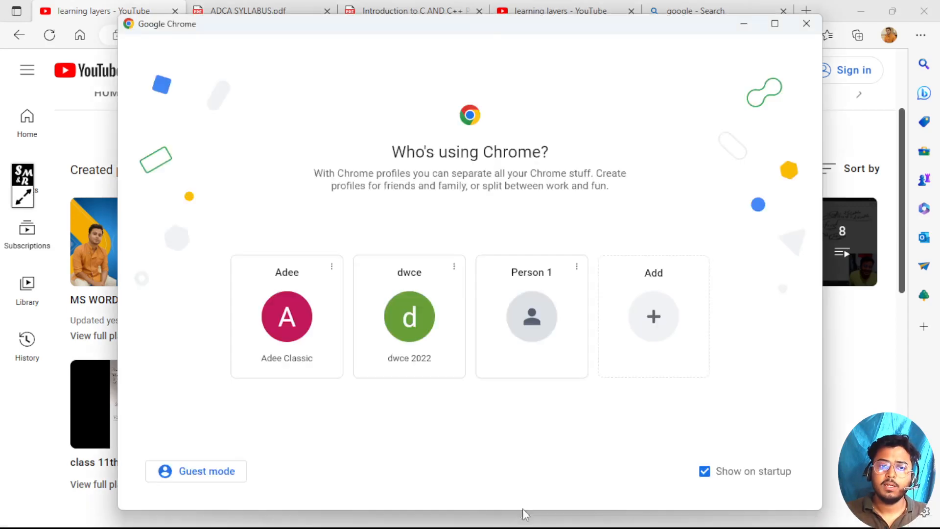
{"action": "left_click", "coordinate": [258, 337]}
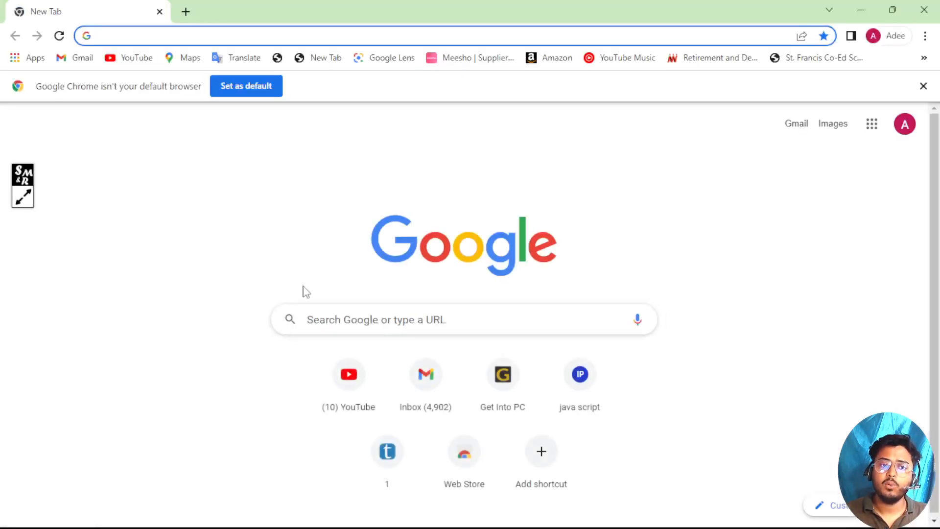
{"action": "left_click", "coordinate": [348, 318]}
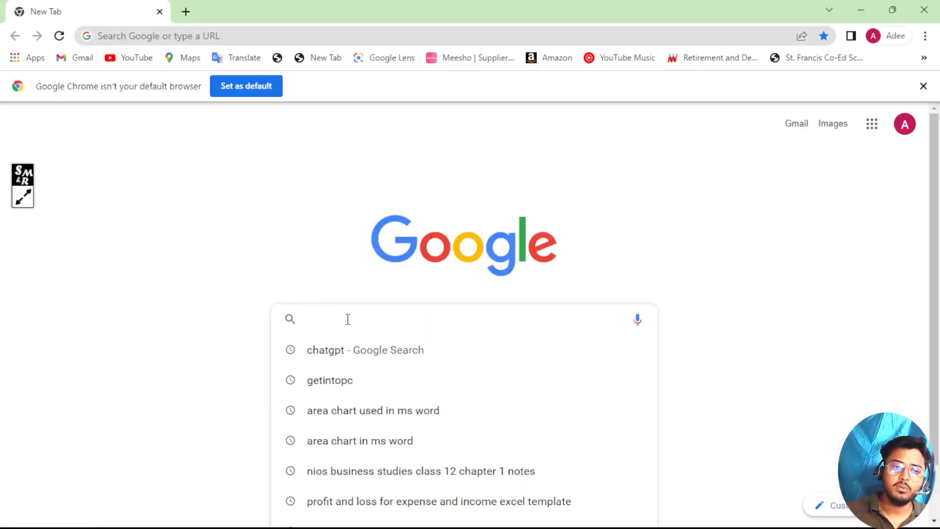
{"action": "type", "text": "google"}
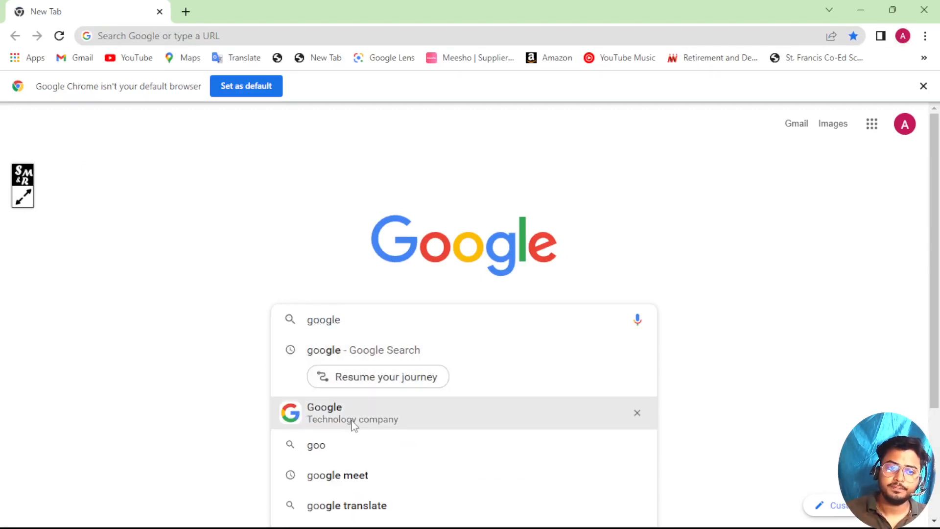
{"action": "left_click", "coordinate": [350, 424]}
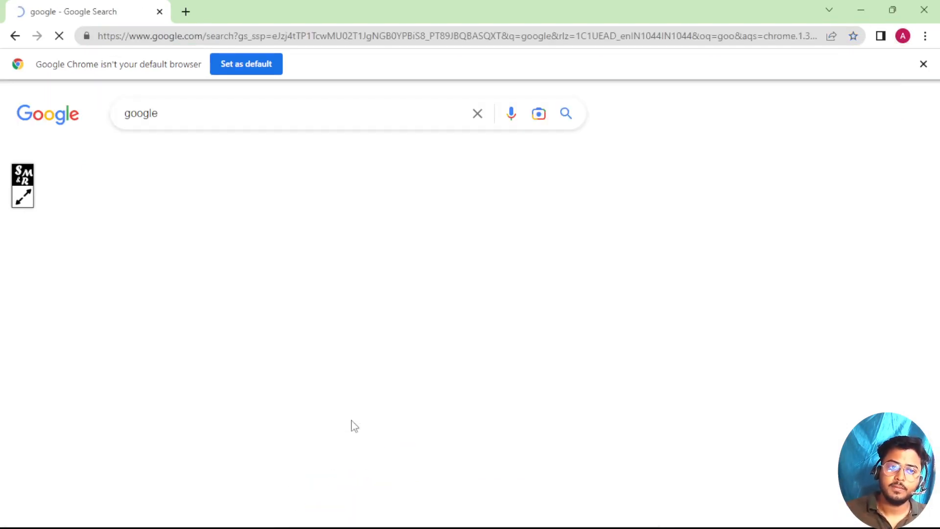
{"action": "left_click", "coordinate": [146, 235]}
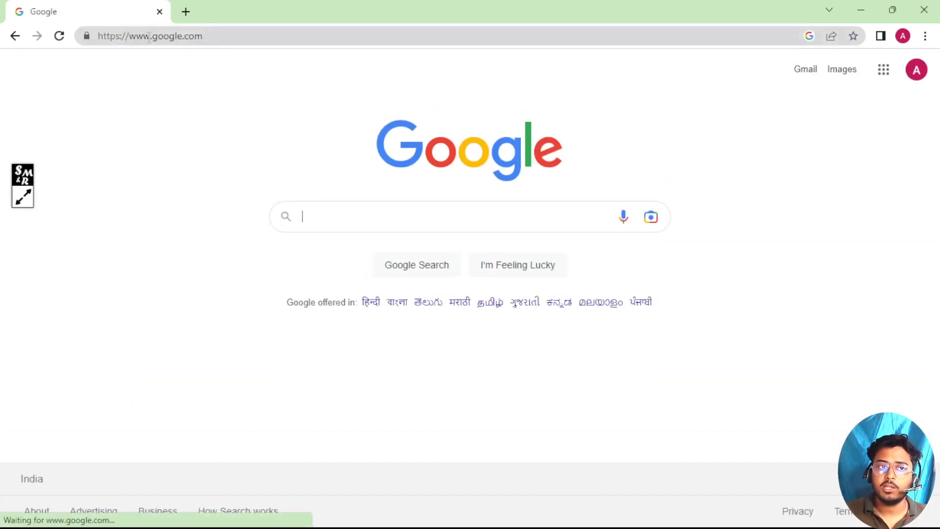
{"action": "left_click_drag", "start_coordinate": [210, 36], "coordinate": [93, 38]}
{"action": "key", "text": "ctrl+c"}
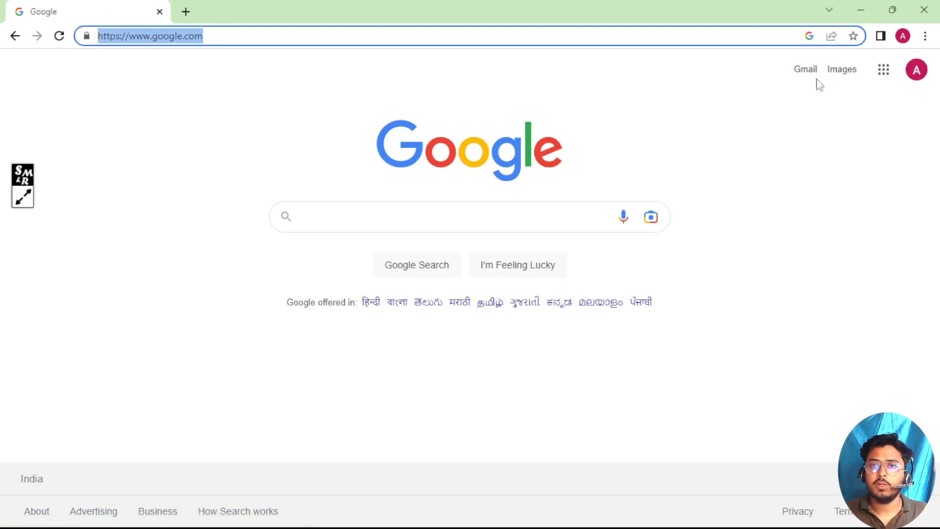
{"action": "left_click", "coordinate": [875, 21]}
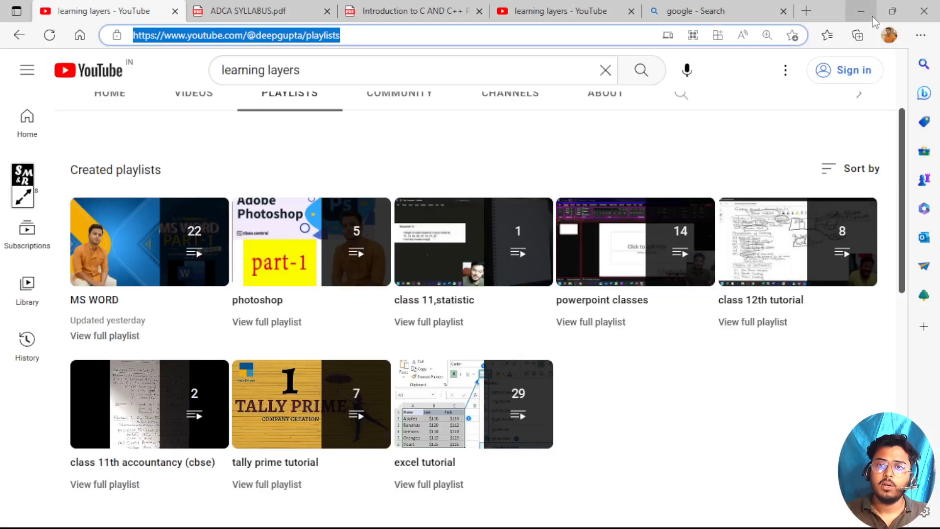
{"action": "left_click", "coordinate": [875, 20]}
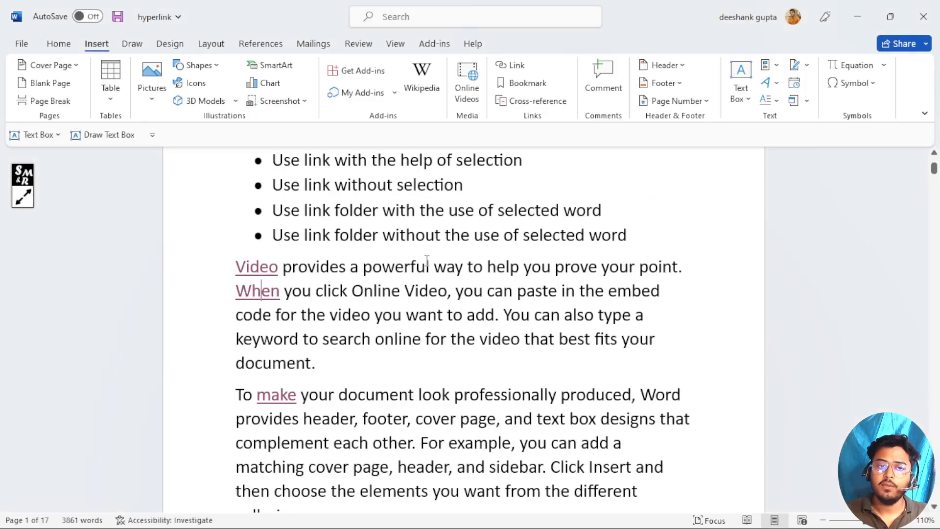
{"action": "scroll", "coordinate": [427, 264], "scroll_direction": "up", "scroll_amount": 3}
{"action": "scroll", "coordinate": [427, 265], "scroll_direction": "down", "scroll_amount": 4}
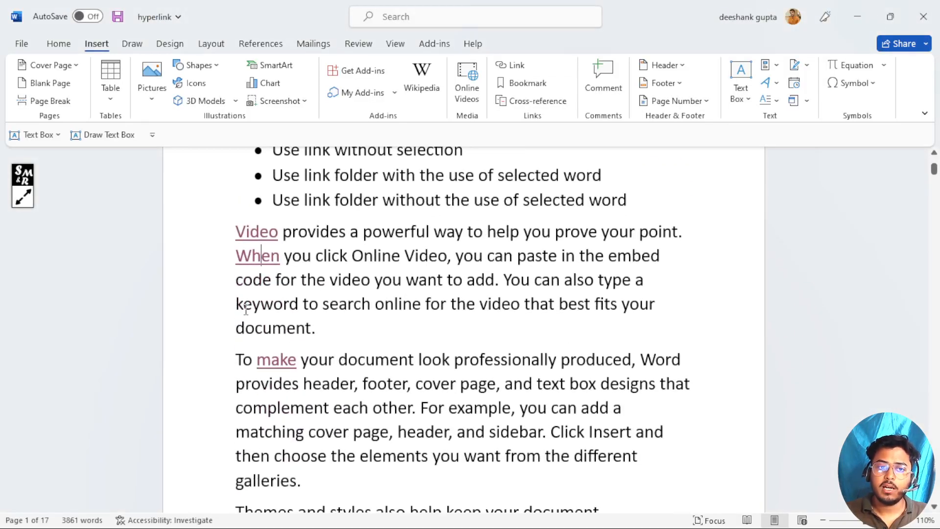
{"action": "double_click", "coordinate": [272, 305]}
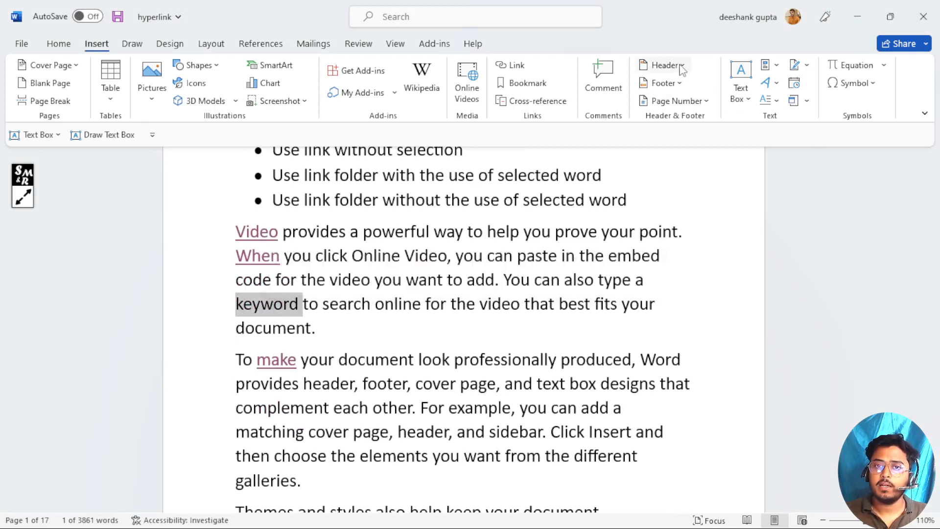
{"action": "left_click", "coordinate": [517, 69]}
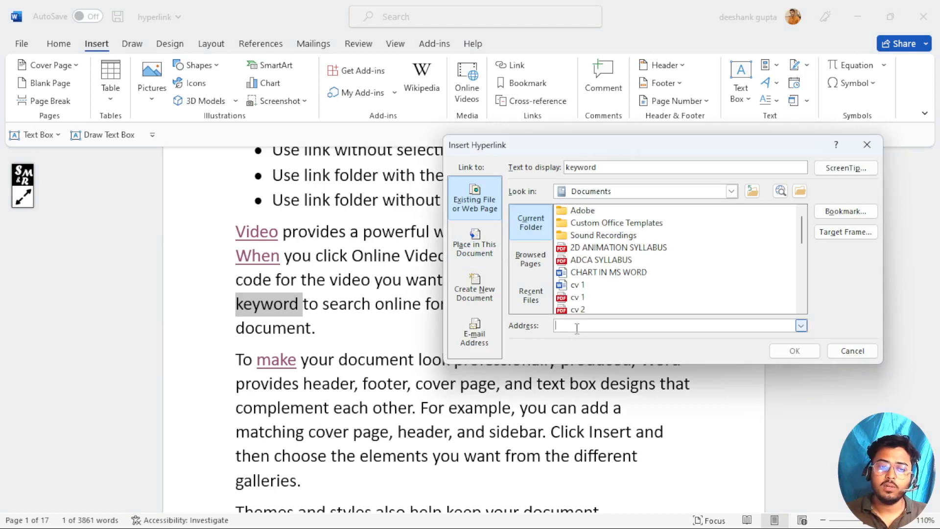
{"action": "key", "text": "ctrl+v"}
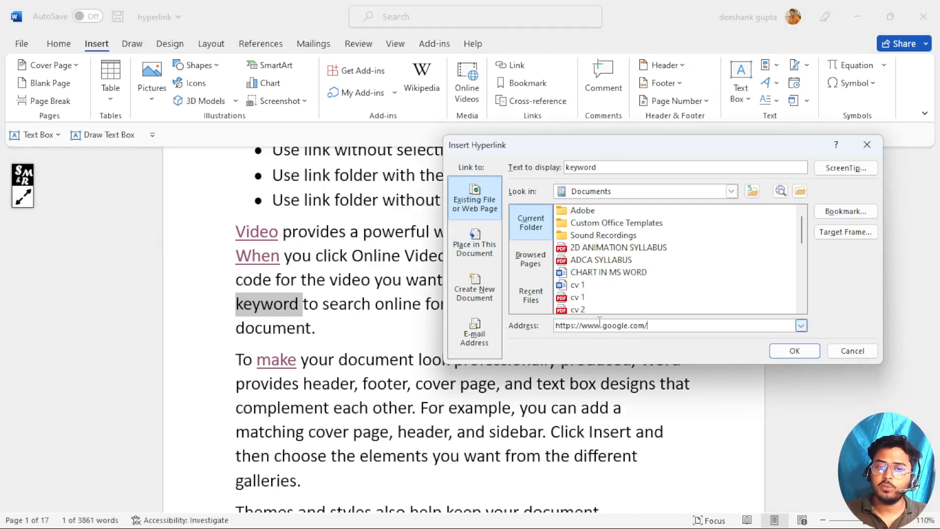
{"action": "left_click", "coordinate": [794, 351]}
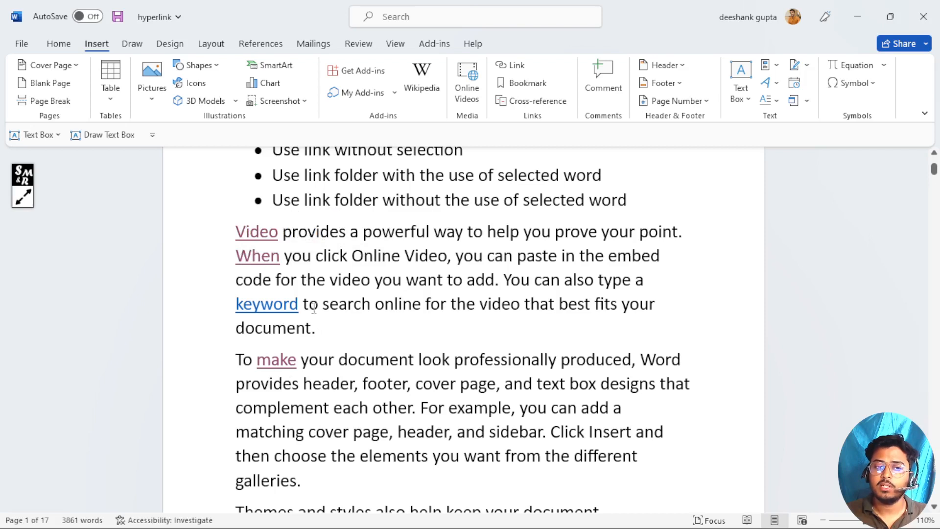
Step: Follow the "keyword" link to test it, and return to the Word document
{"action": "mouse_move", "coordinate": [263, 241]}
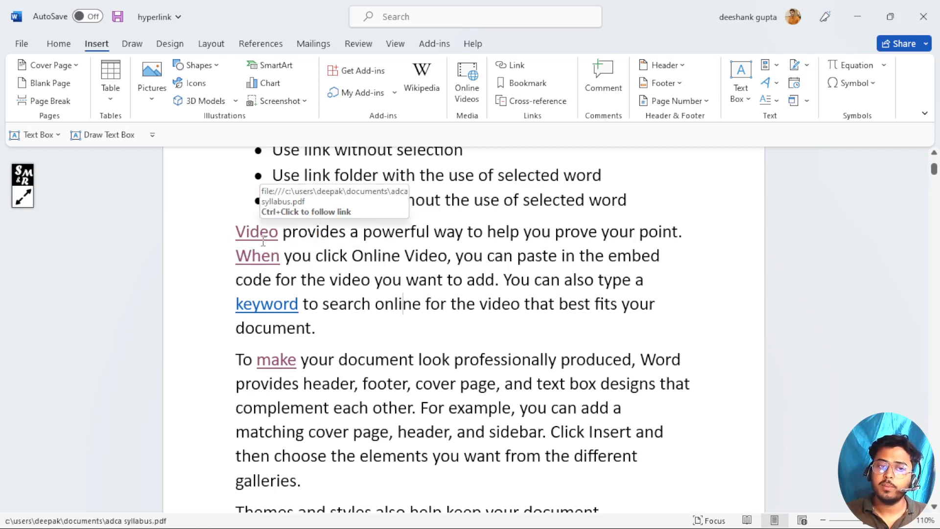
{"action": "mouse_move", "coordinate": [270, 315]}
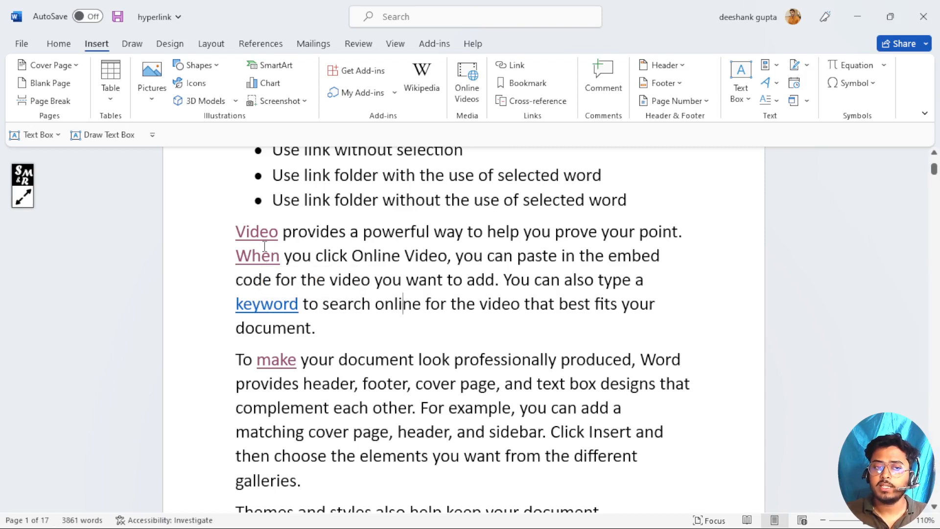
{"action": "left_click", "coordinate": [261, 307], "text": "ctrl"}
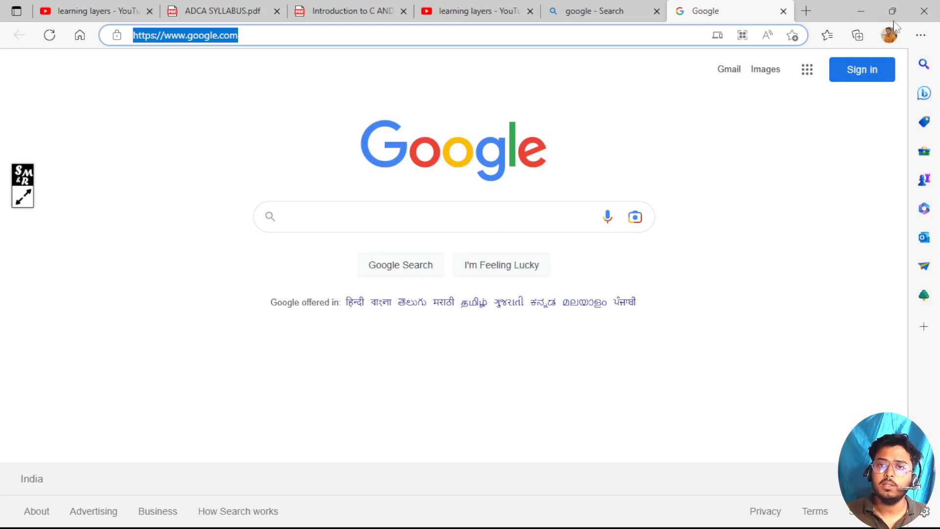
{"action": "left_click", "coordinate": [861, 11]}
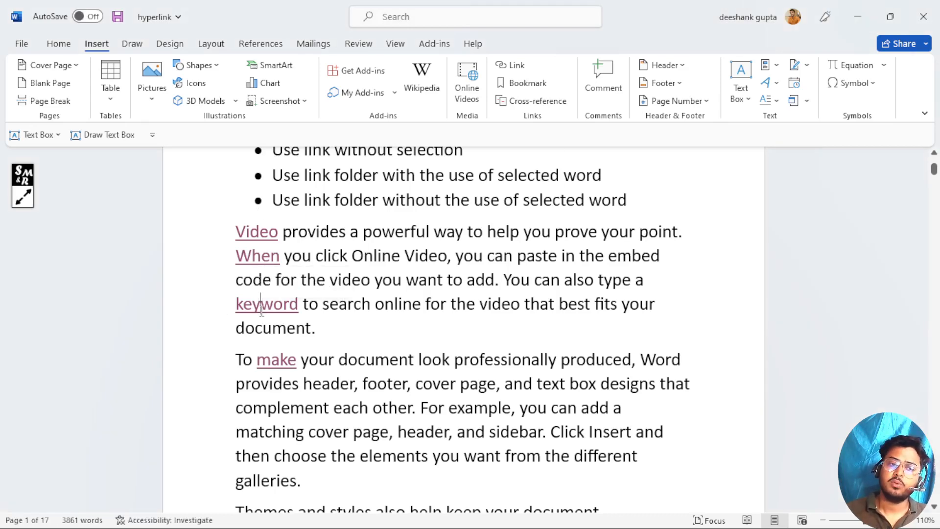
Step: Review the link target types in the hyperlink settings of "keyword" and close them without changes
{"action": "scroll", "coordinate": [262, 311], "scroll_direction": "up", "scroll_amount": 3}
{"action": "scroll", "coordinate": [262, 311], "scroll_direction": "down", "scroll_amount": 1}
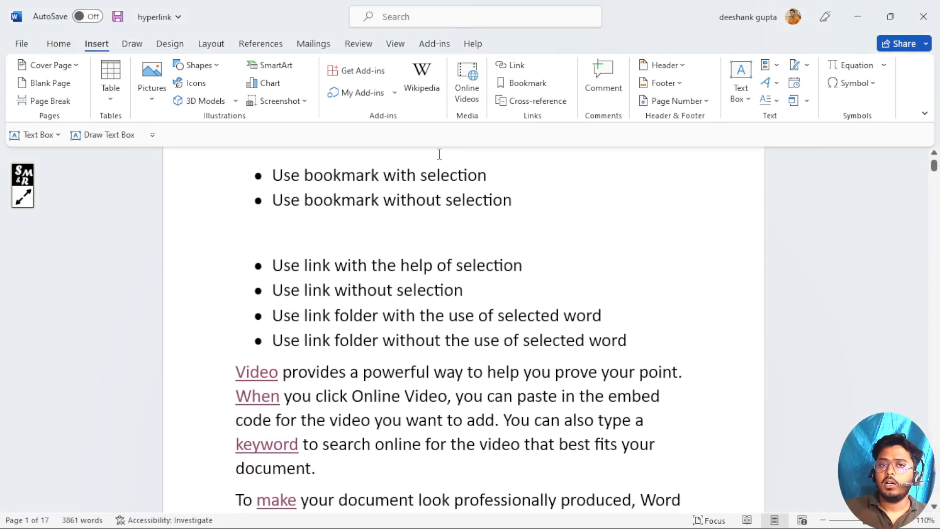
{"action": "left_click", "coordinate": [524, 69]}
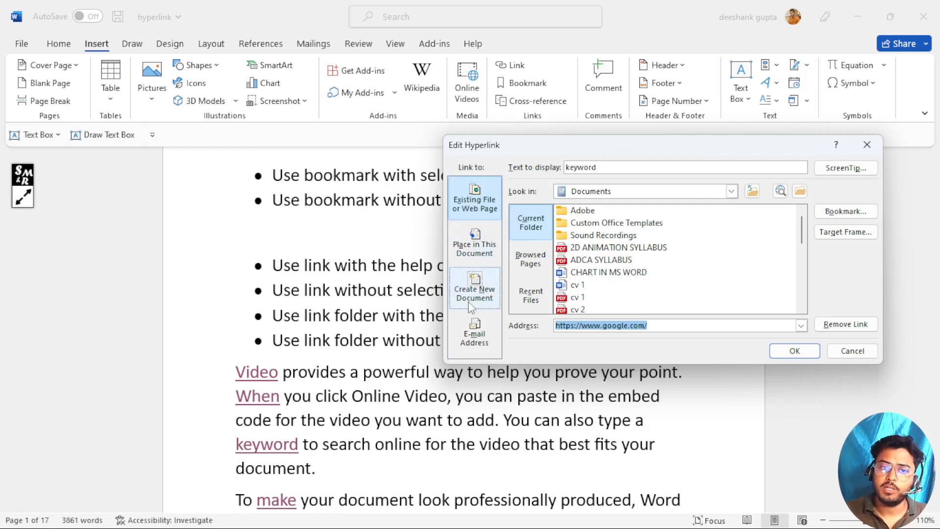
{"action": "left_click", "coordinate": [867, 144]}
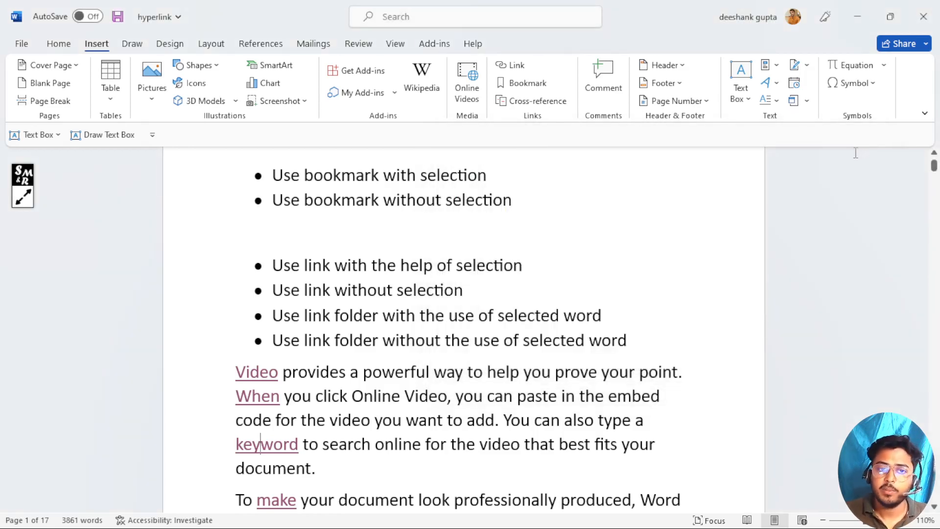